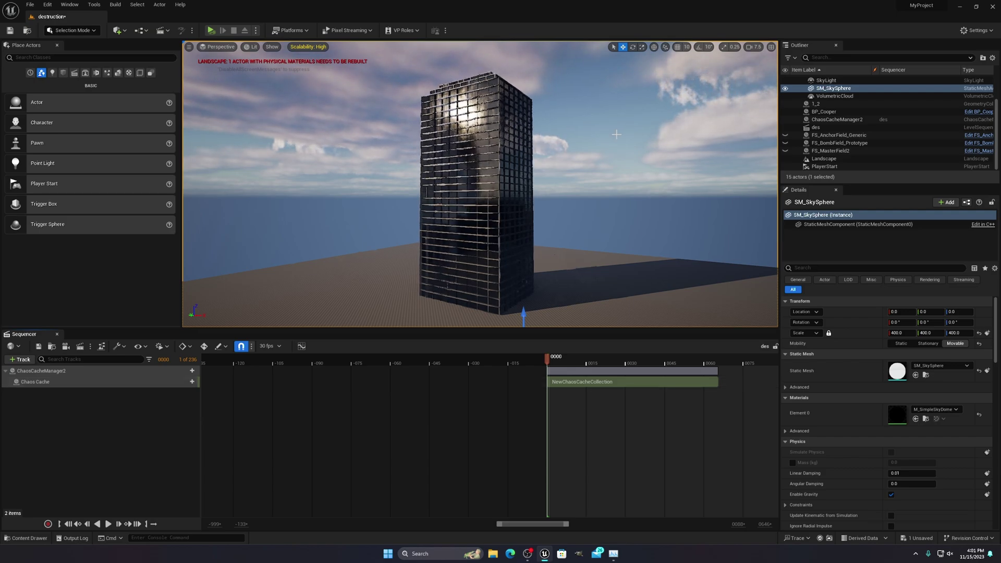
- Examine the skyscraper in the level from several sides, including its stepped roof and its lower facade
right_drag(603, 171, 600, 208)
key(e)
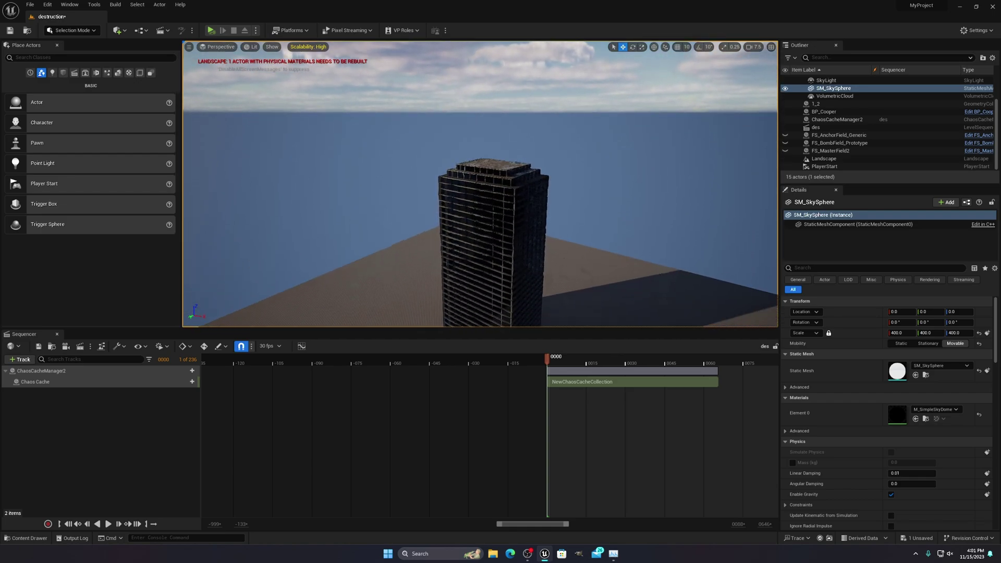
key(s)
key(q)
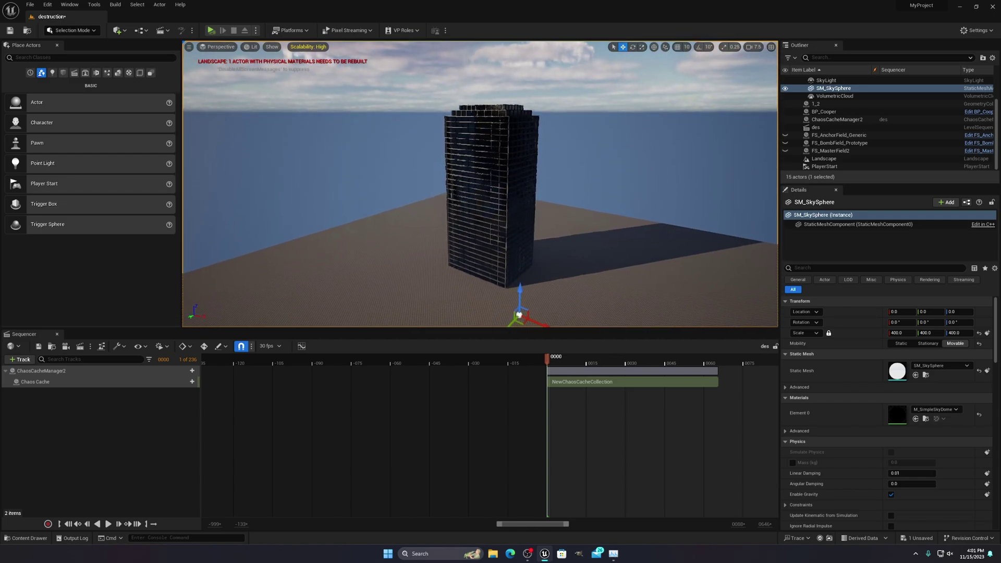
key(a)
mouse_move(601, 209)
right_down()
mouse_move(630, 198)
mouse_move(582, 196)
mouse_move(582, 209)
right_up()
key(d)
key(w)
key(e)
key(q)
key(e)
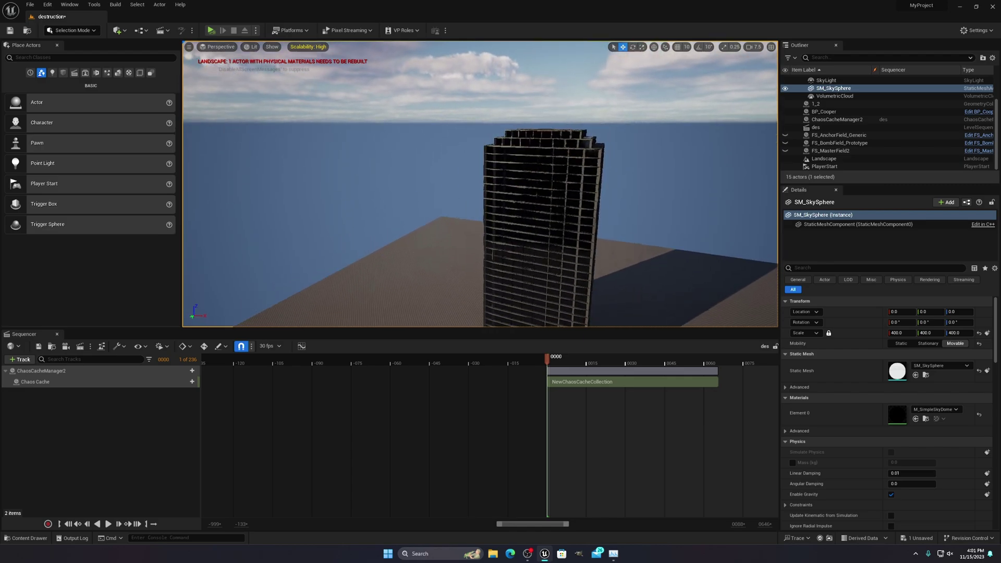
key(d)
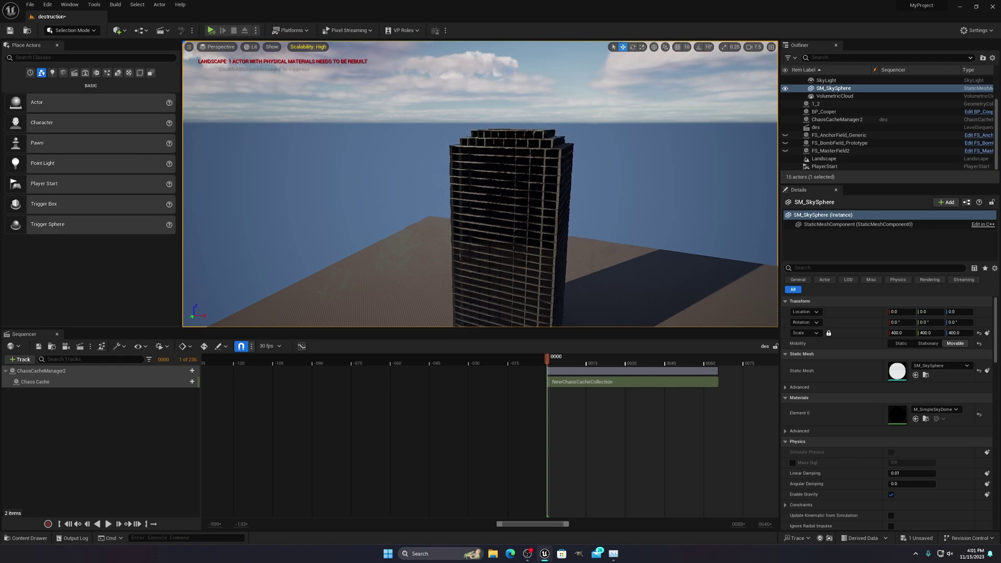
key(e)
key(w)
right_drag(582, 210, 617, 244)
key(e)
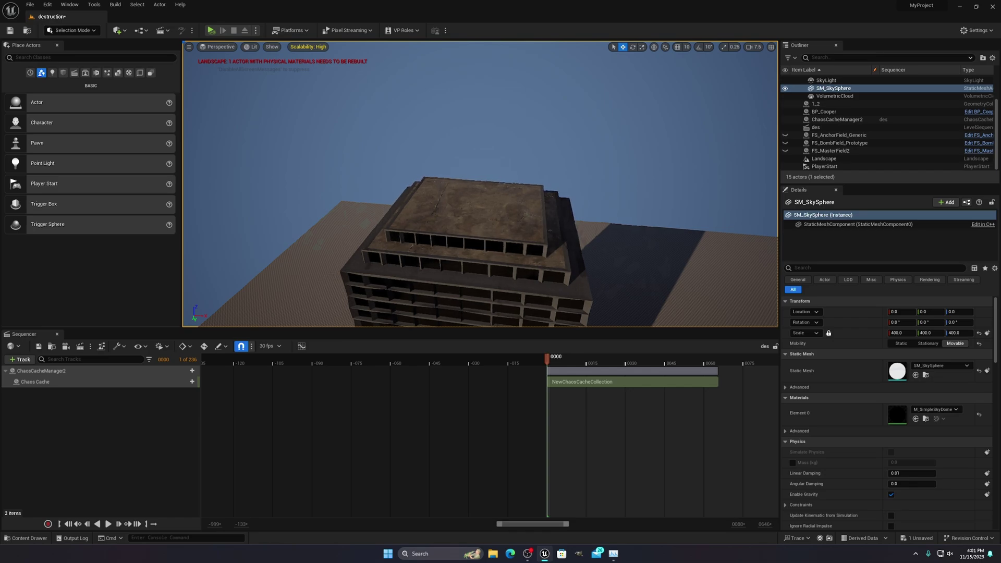
right_drag(480, 184, 467, 176)
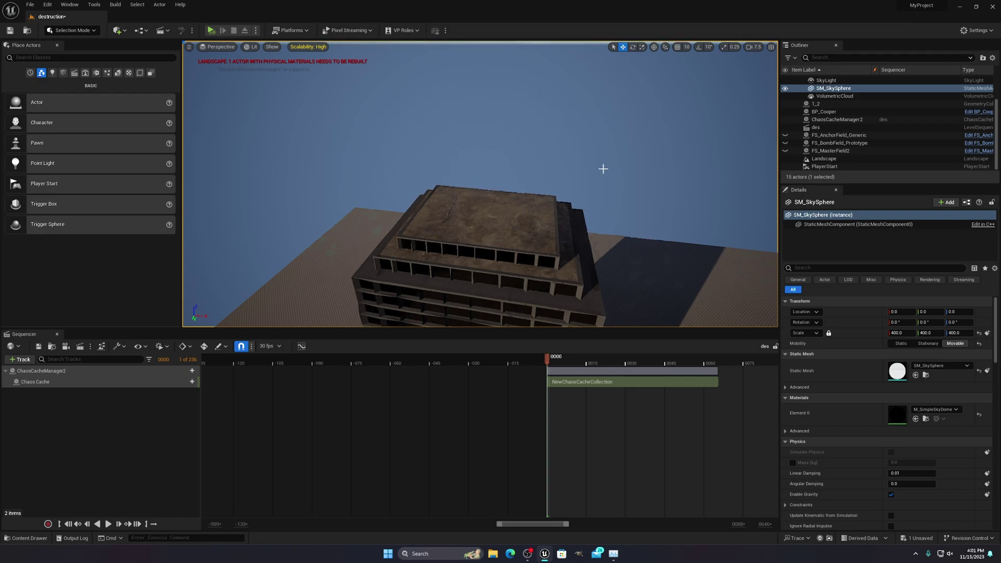
scroll(595, 178, down, 5)
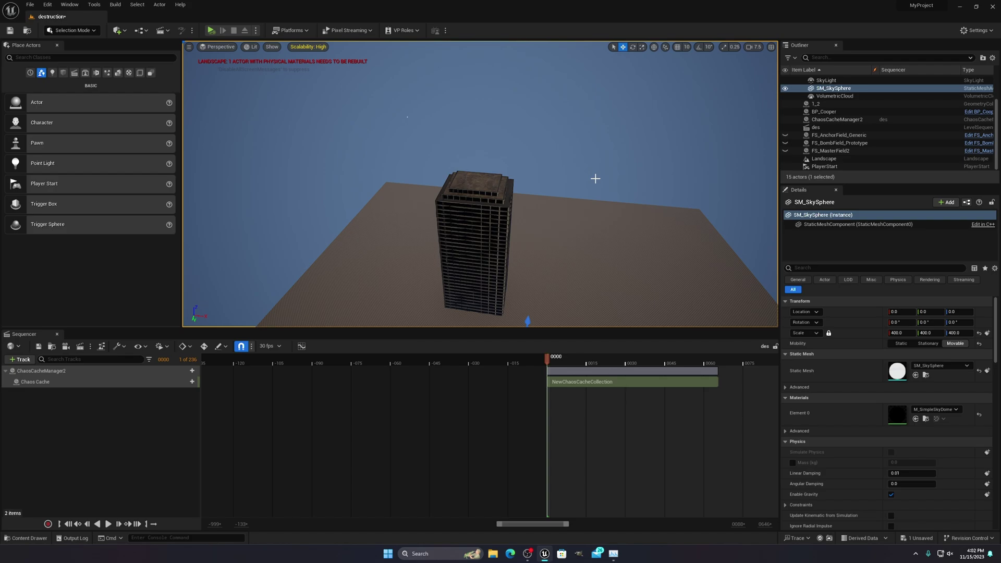
right_drag(500, 217, 576, 155)
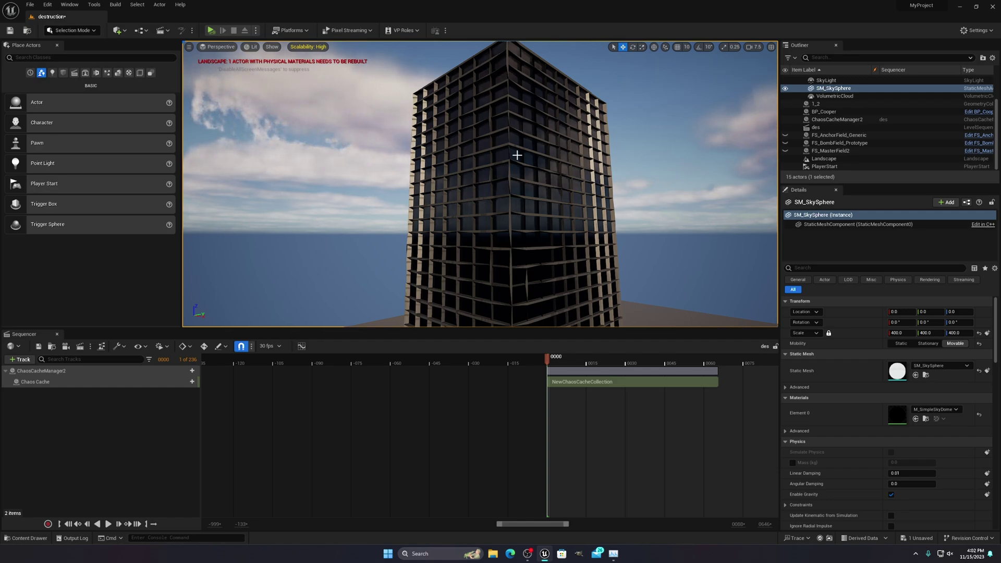
- Switch to Blender and inspect the source building model's facade, stepped roof and full height
click(960, 6)
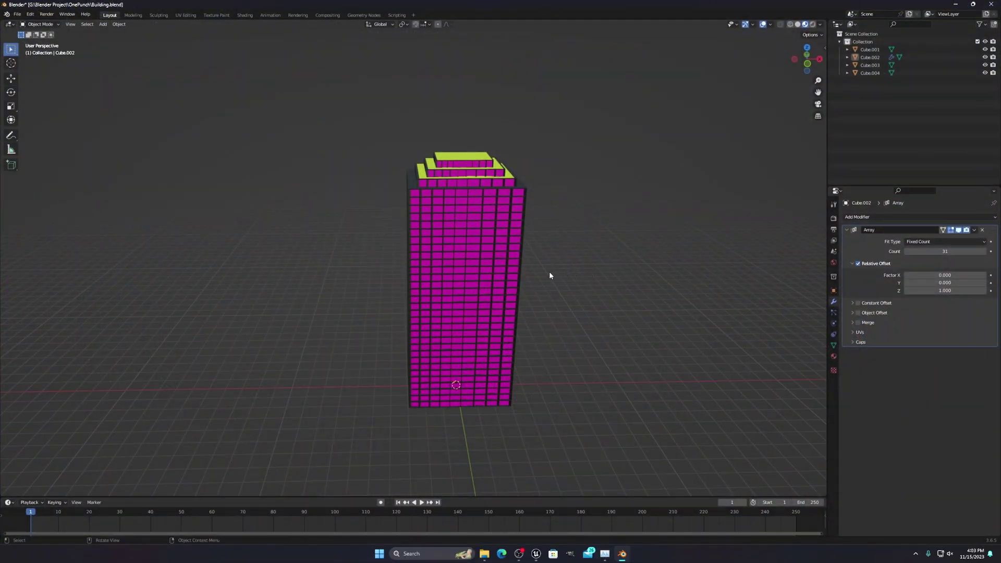
middle_drag(549, 274, 587, 264)
scroll(430, 294, up, 6)
shift+middle_drag(587, 263, 444, 250)
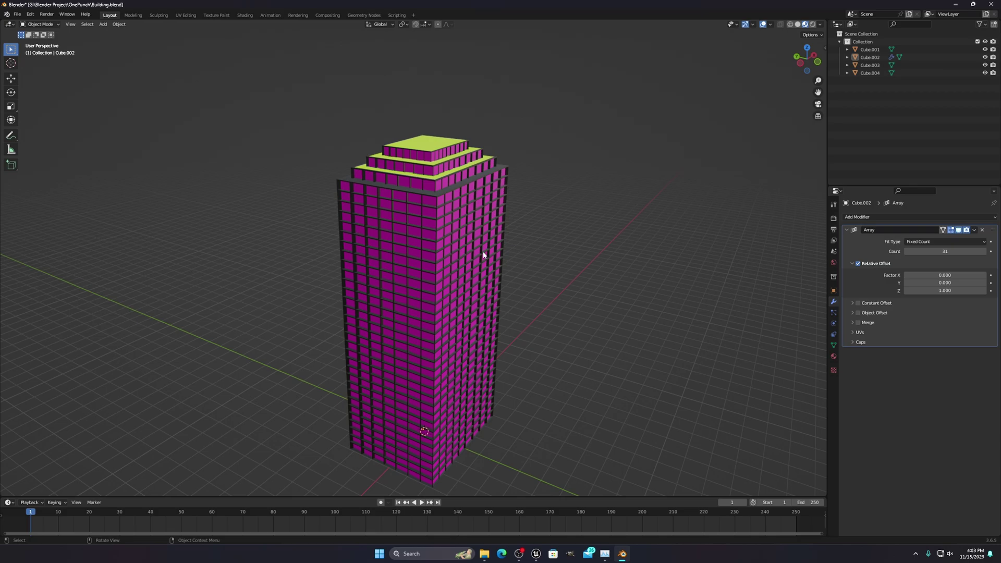
scroll(483, 255, up, 3)
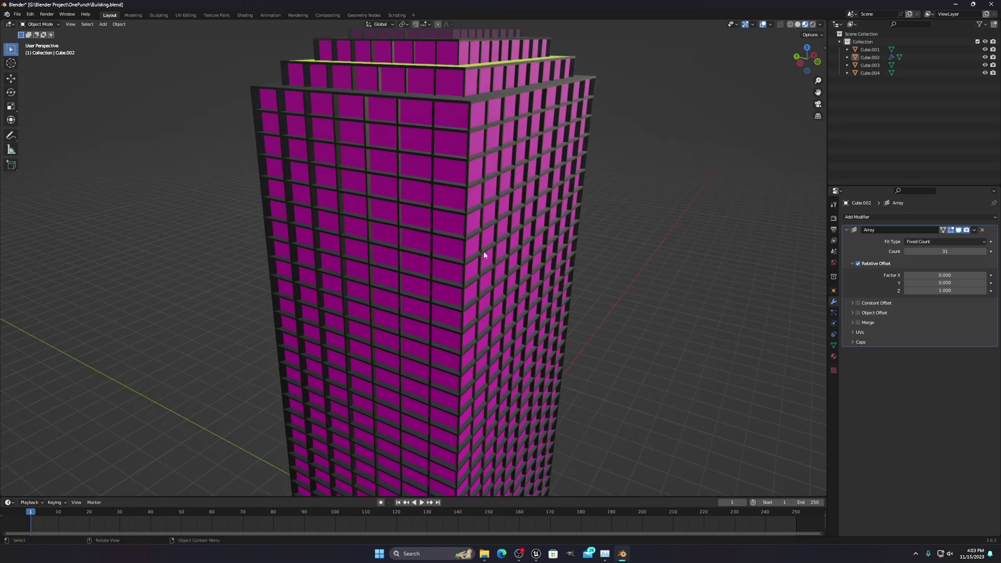
middle_drag(541, 229, 499, 215)
scroll(529, 281, down, 4)
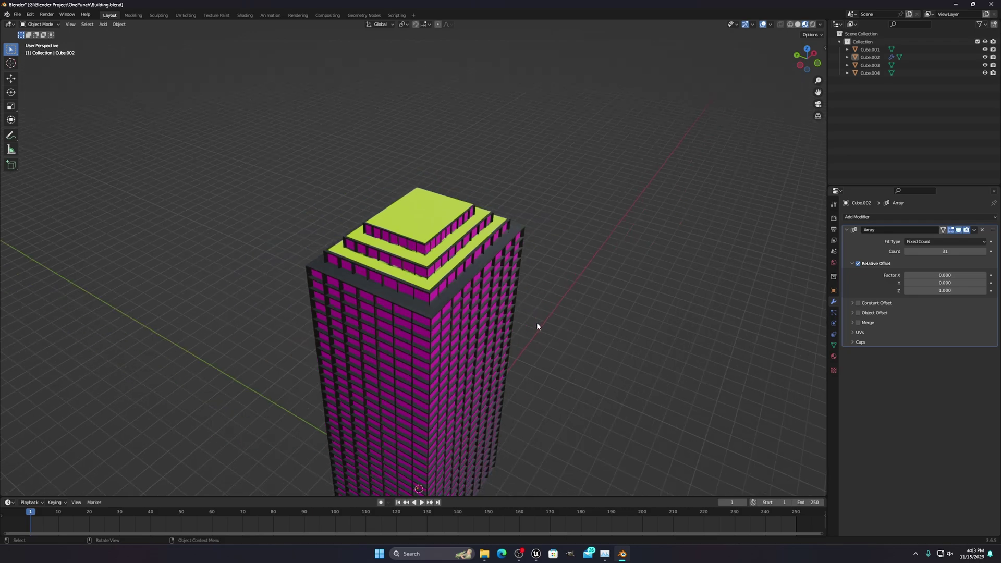
middle_drag(537, 323, 538, 235)
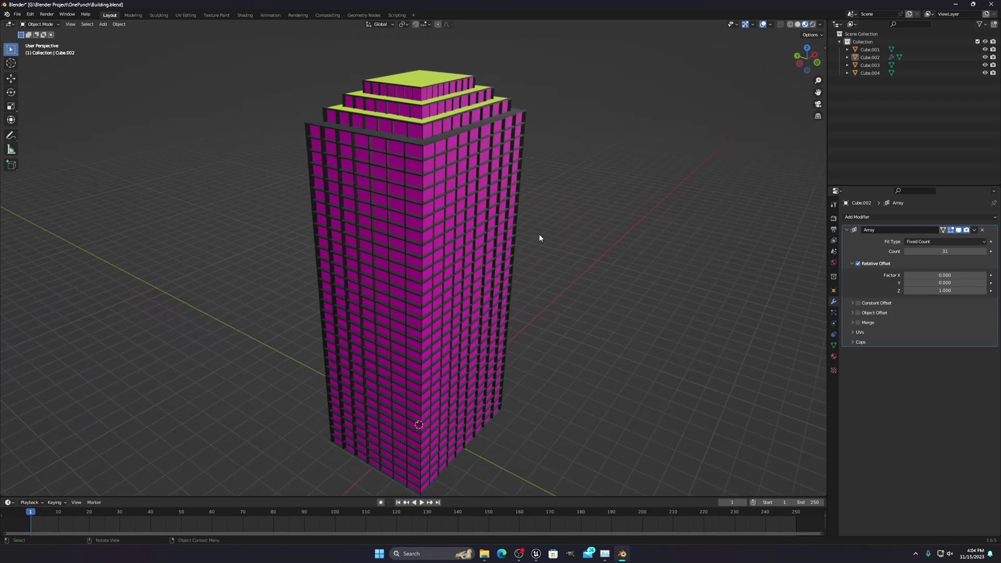
scroll(540, 238, down, 2)
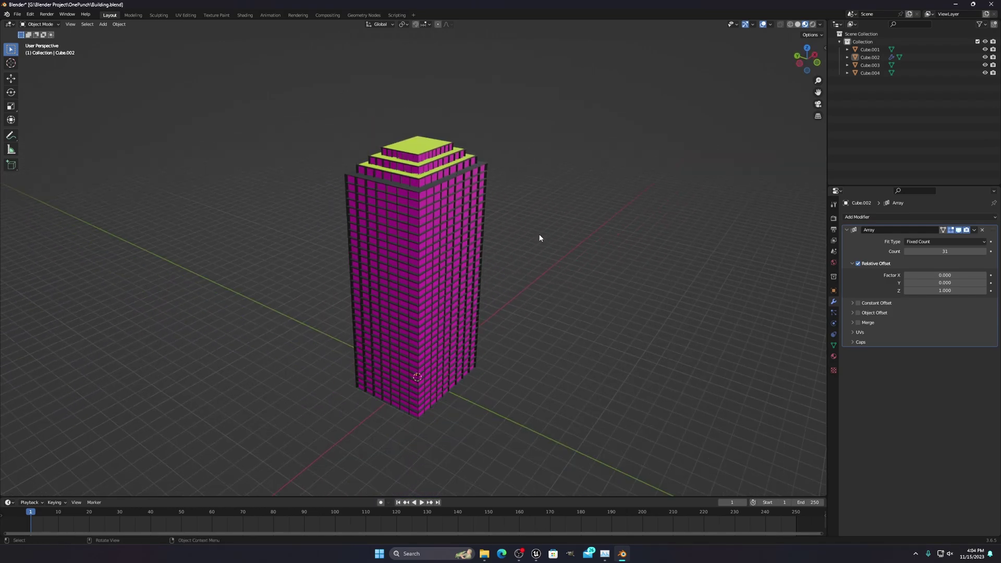
scroll(539, 238, up, 3)
- Select the tower body and turn its Array modifier's viewport display off and back on to compare
click(464, 304)
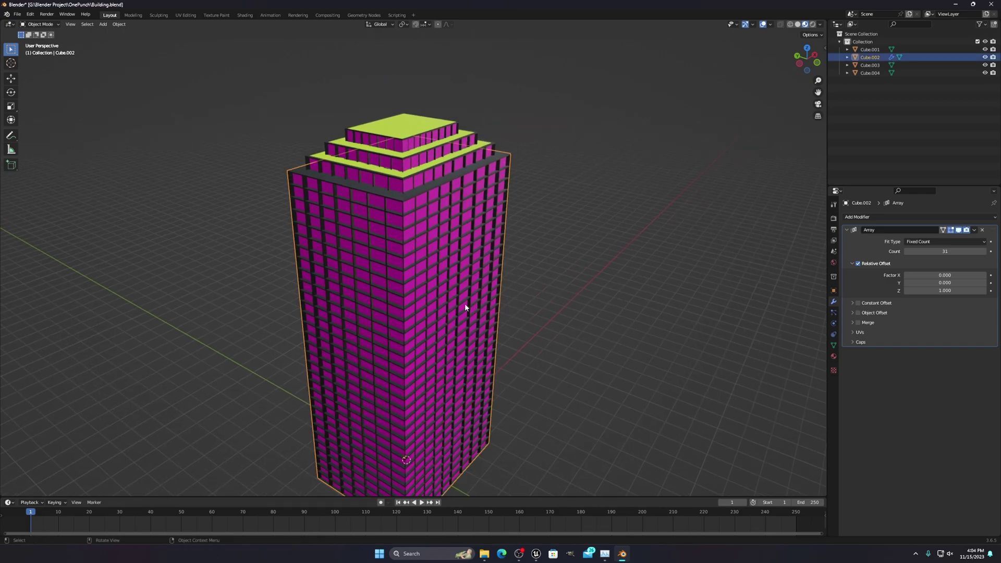
middle_drag(465, 303, 305, 468)
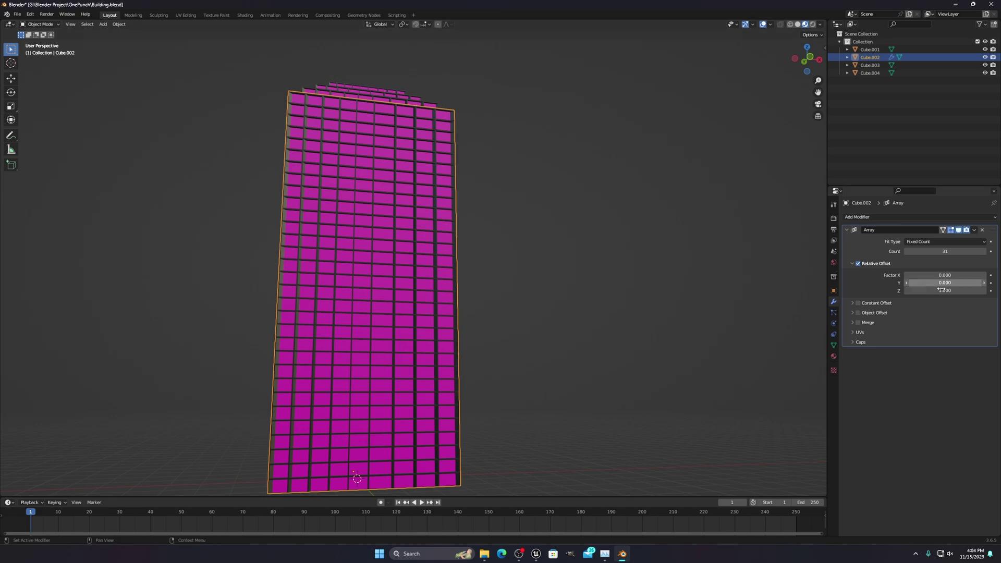
click(960, 230)
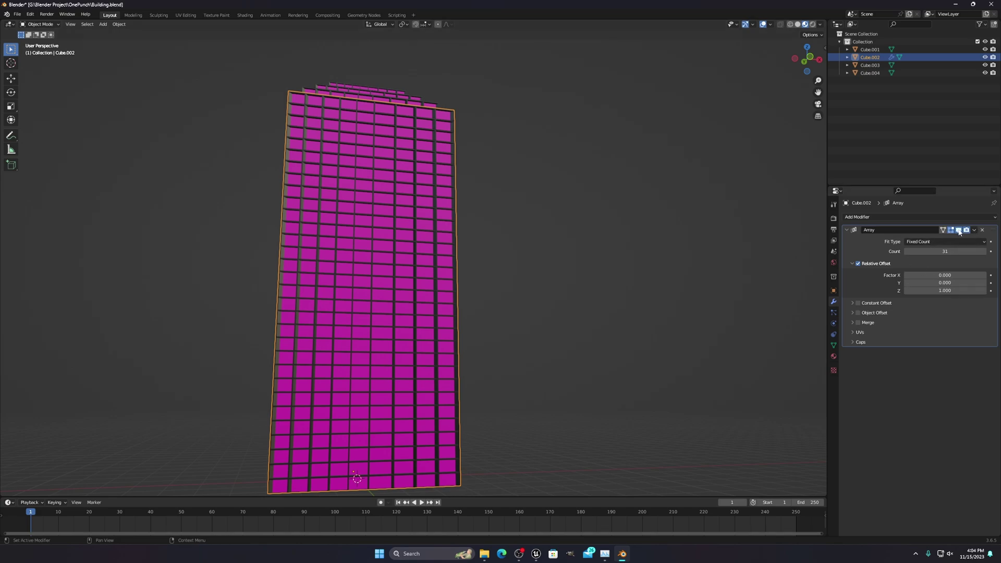
scroll(392, 158, down, 3)
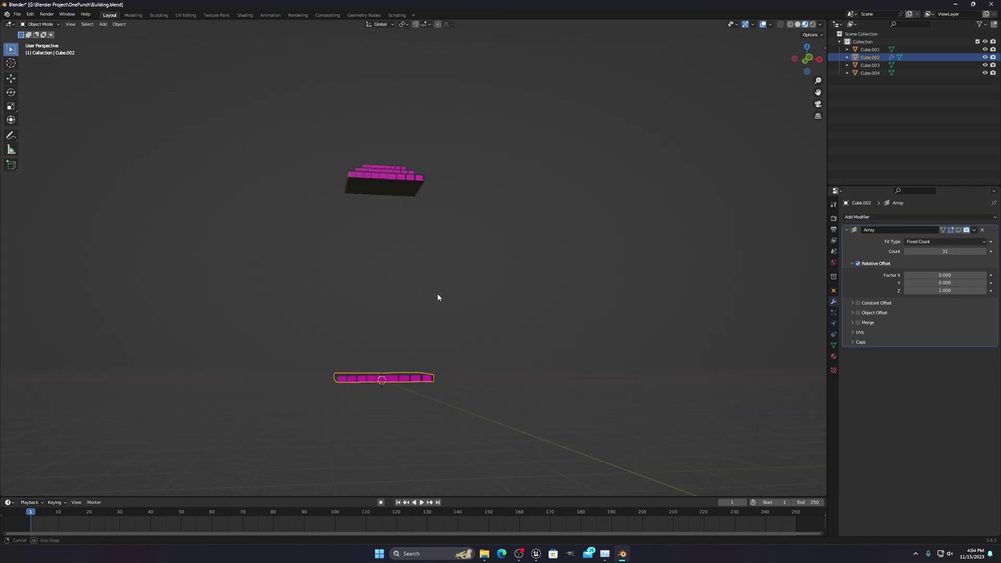
click(960, 230)
middle_drag(382, 201, 417, 227)
scroll(429, 228, up, 5)
scroll(429, 229, down, 3)
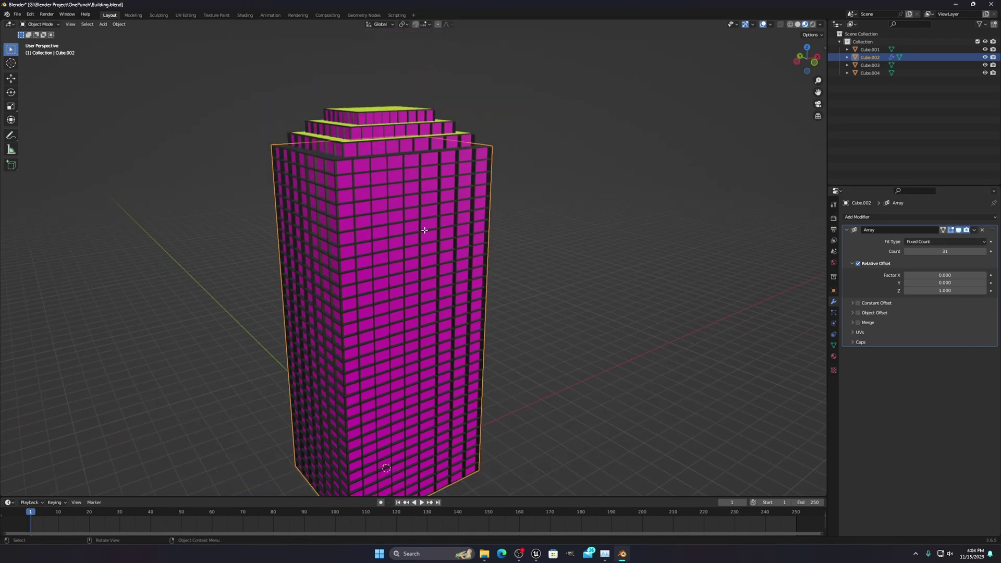
- Enter Edit Mode on the tower body and examine its single base floor against the arrayed floors above
key(Tab)
middle_drag(456, 295, 424, 237)
scroll(424, 238, up, 2)
shift+middle_drag(425, 344, 431, 171)
scroll(509, 174, up, 6)
scroll(431, 183, down, 8)
scroll(443, 229, up, 3)
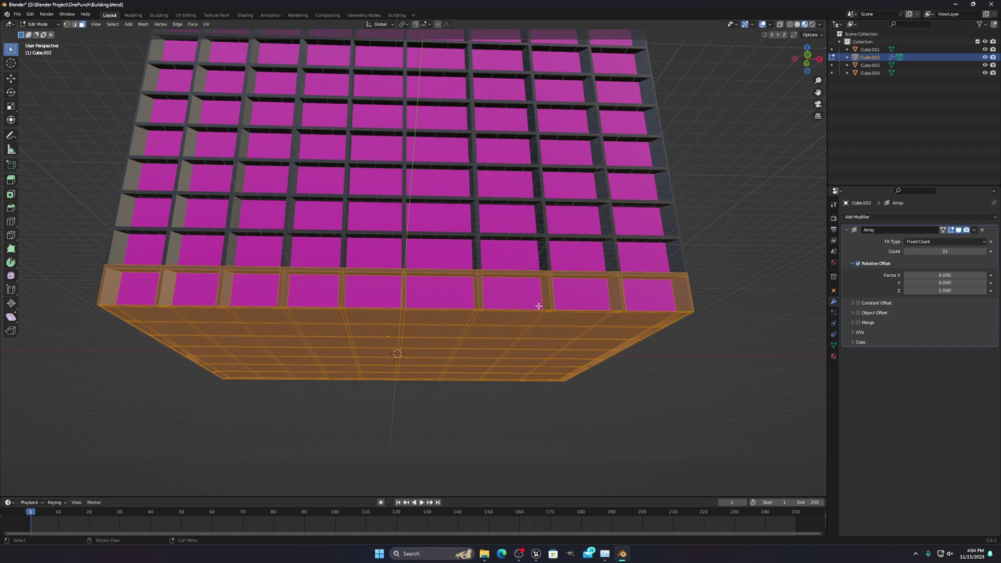
scroll(543, 295, down, 8)
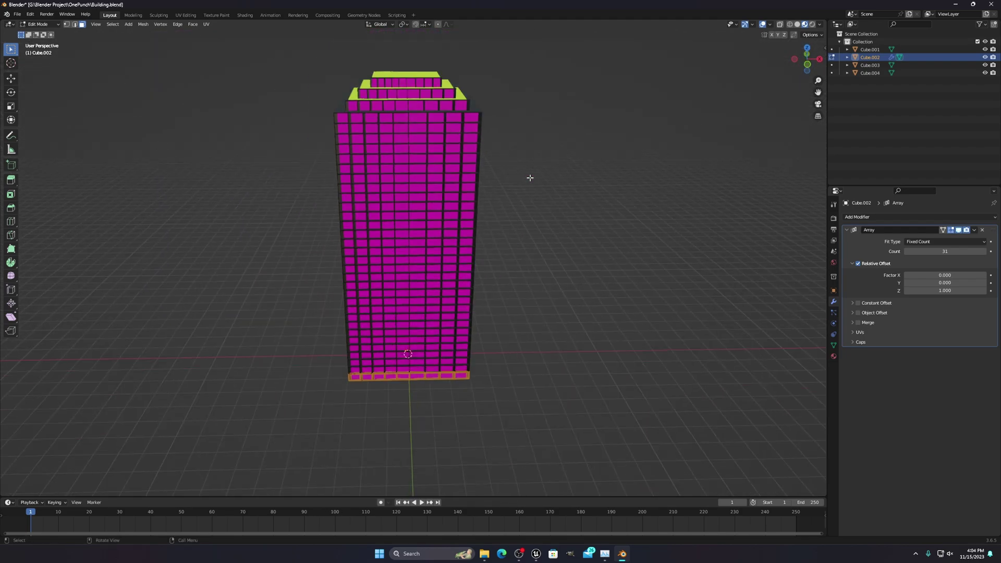
scroll(530, 178, up, 5)
middle_drag(445, 183, 435, 219)
middle_drag(473, 186, 490, 256)
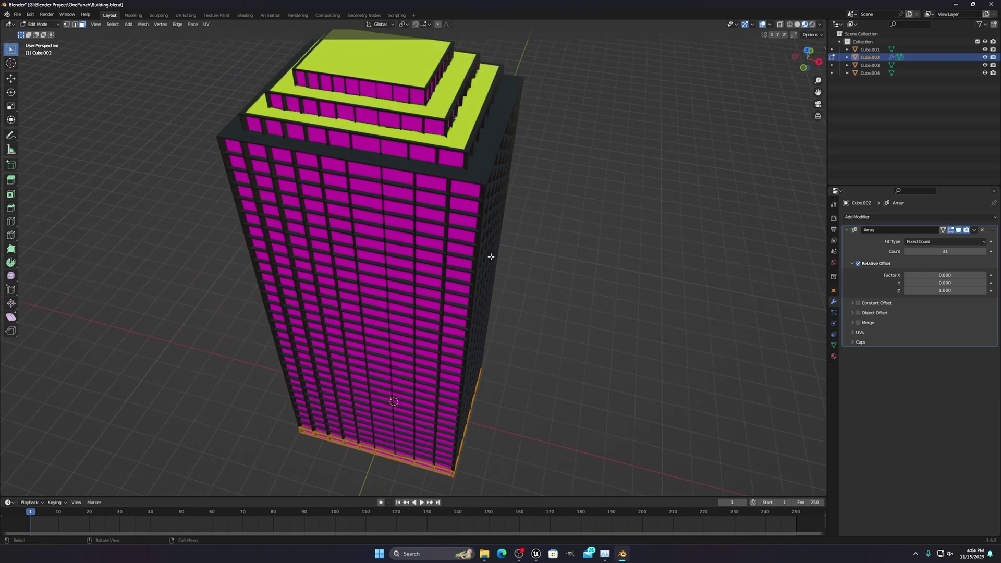
scroll(419, 243, down, 2)
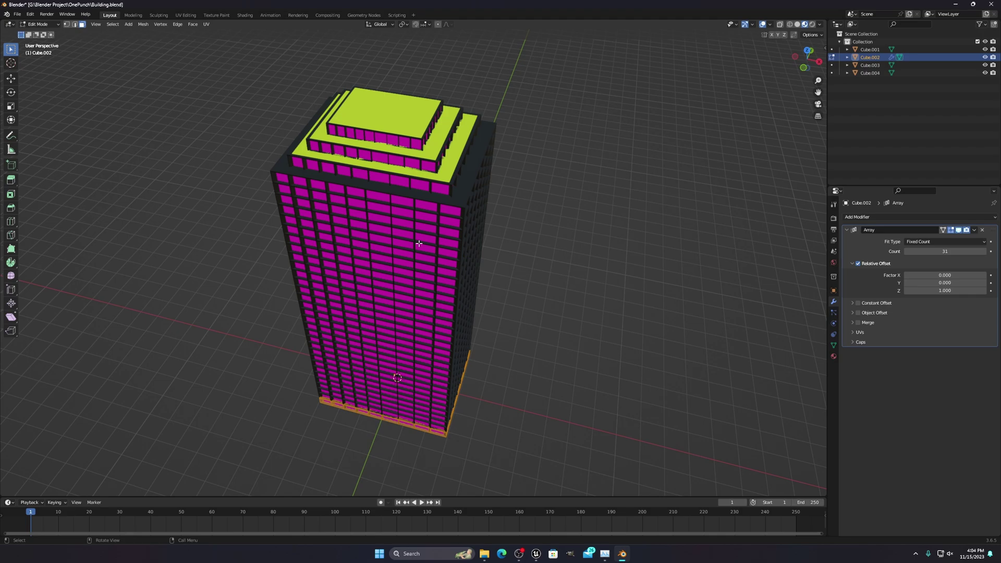
middle_drag(419, 243, 526, 275)
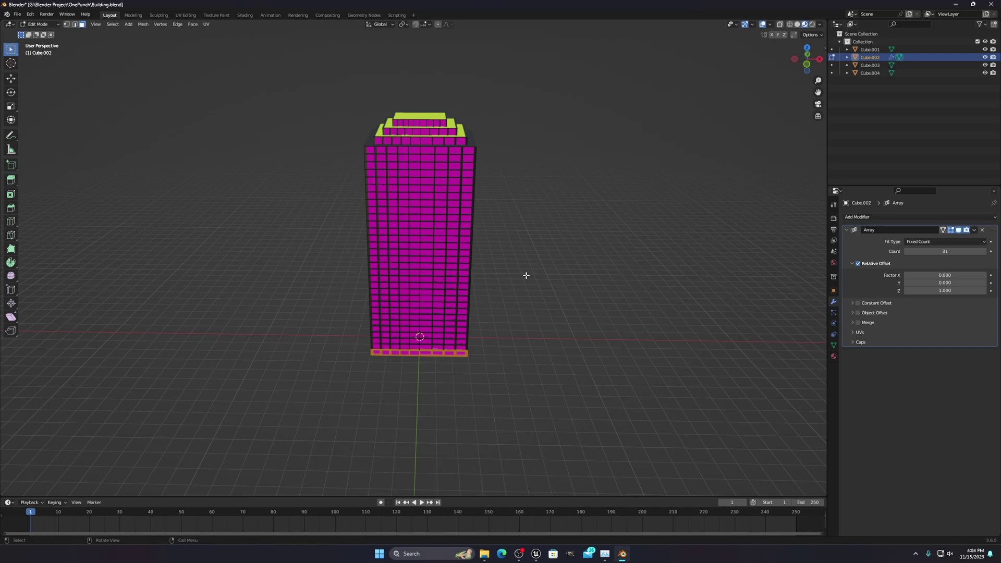
- Minimize Blender and select BuildingMAIN.fbx in the OnePunch folder
click(955, 5)
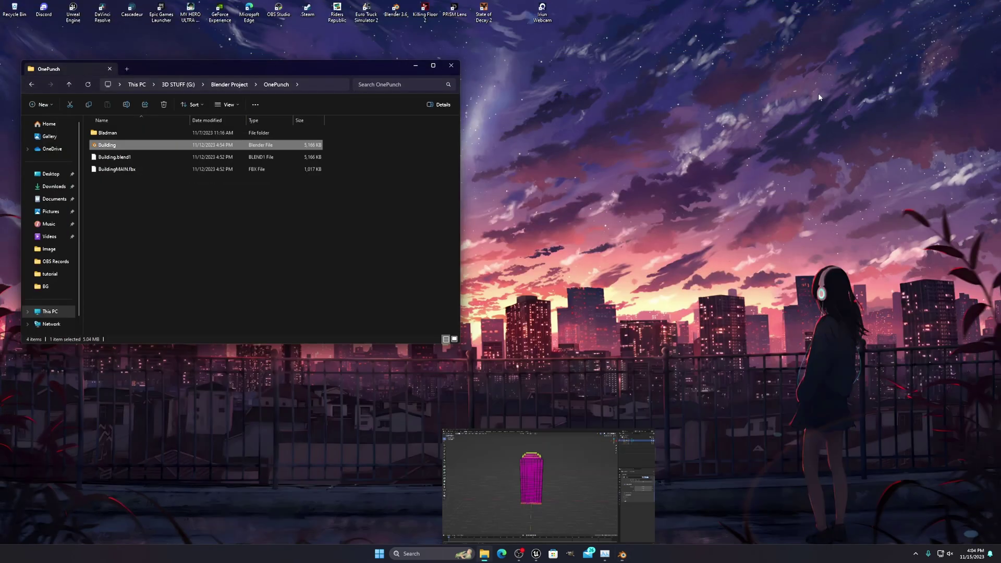
click(135, 170)
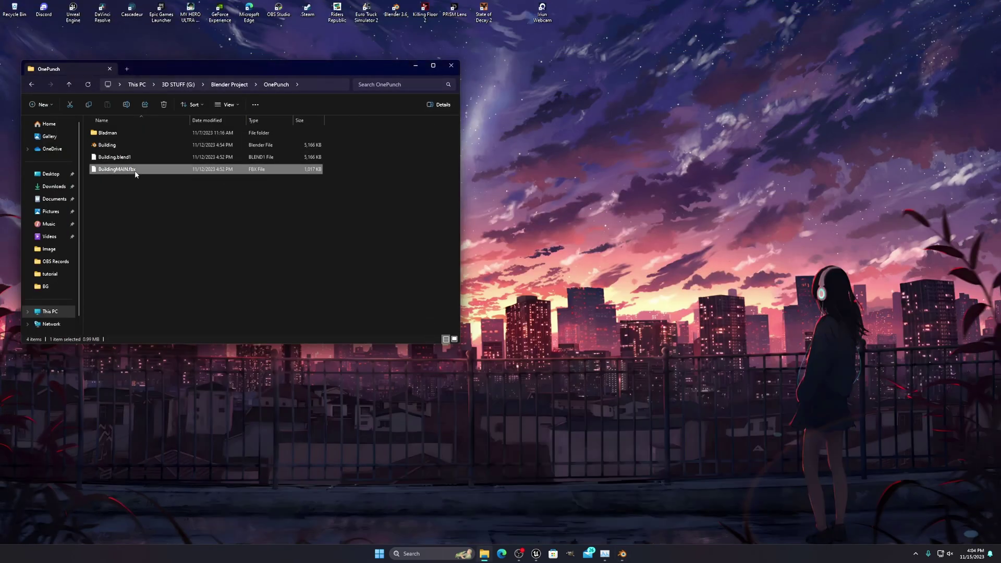
- Close Blender and return to the skyscraper level in Unreal Engine
click(622, 553)
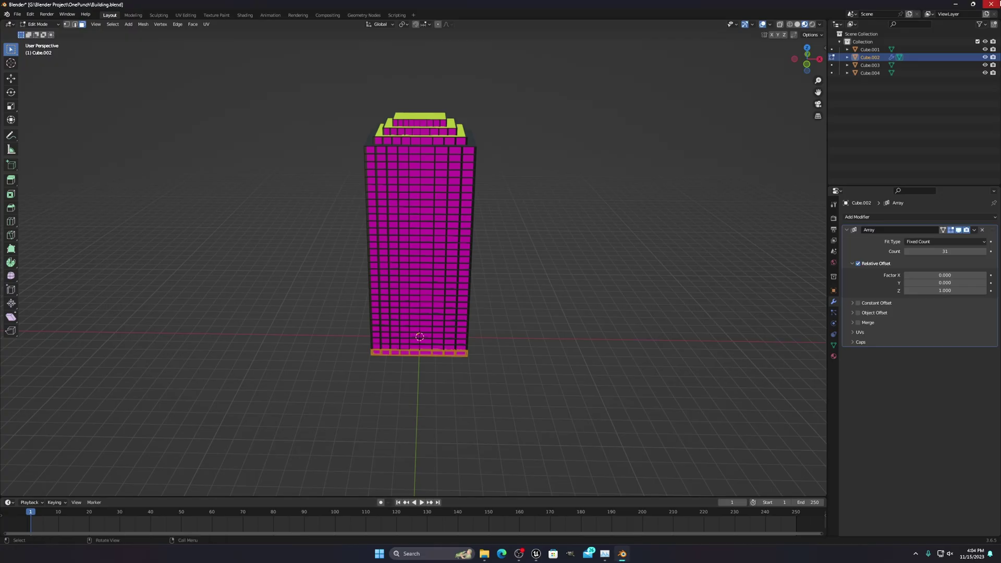
click(992, 4)
click(515, 291)
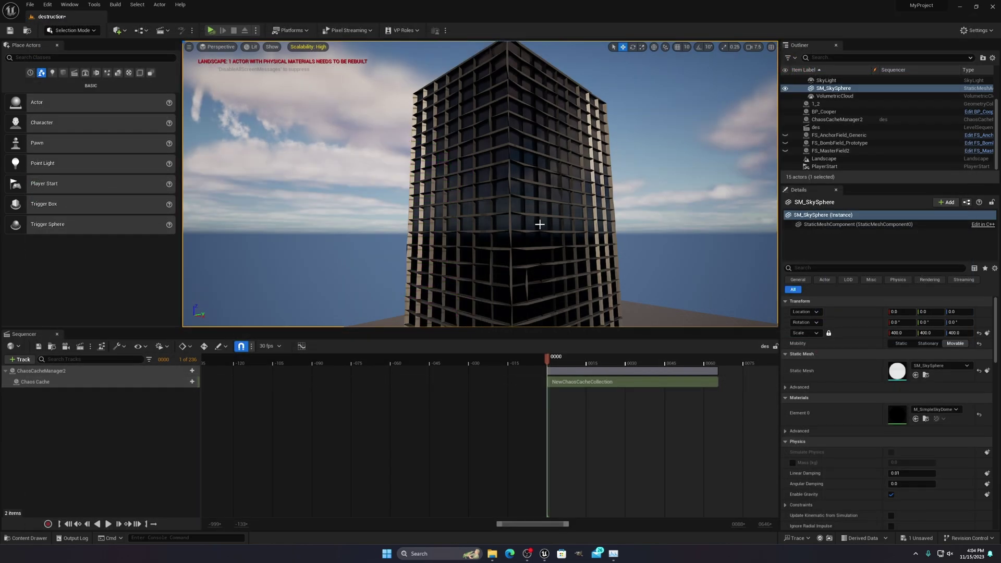
middle_drag(550, 203, 565, 164)
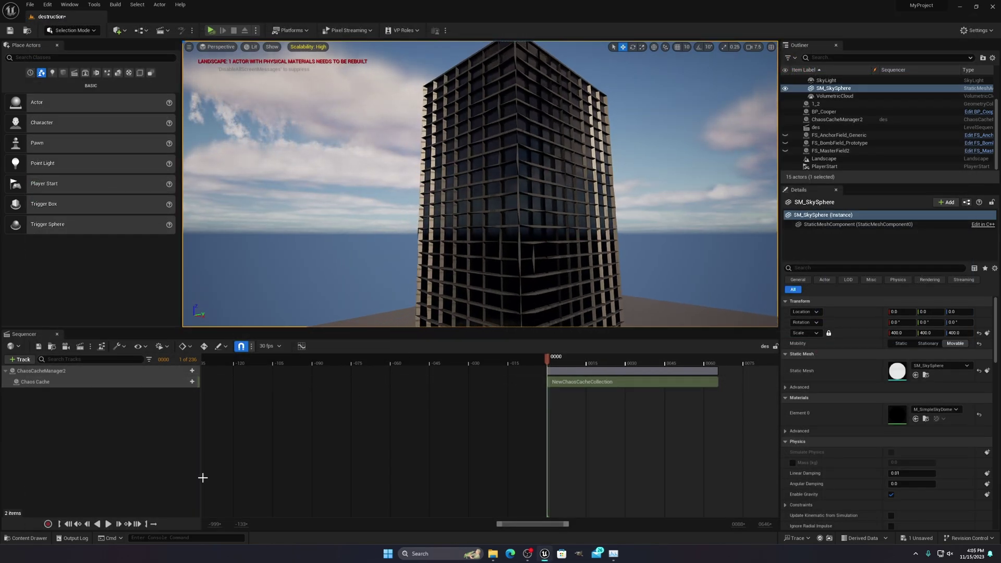
- Browse the project content to the Main_Building folder inside chaos_destruction and keep its assets displayed
click(26, 538)
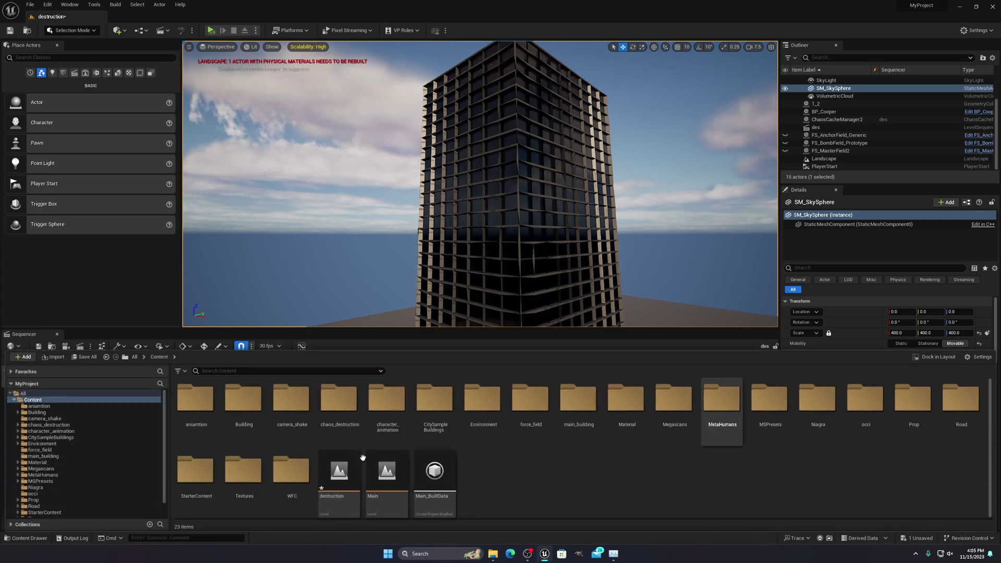
click(439, 431)
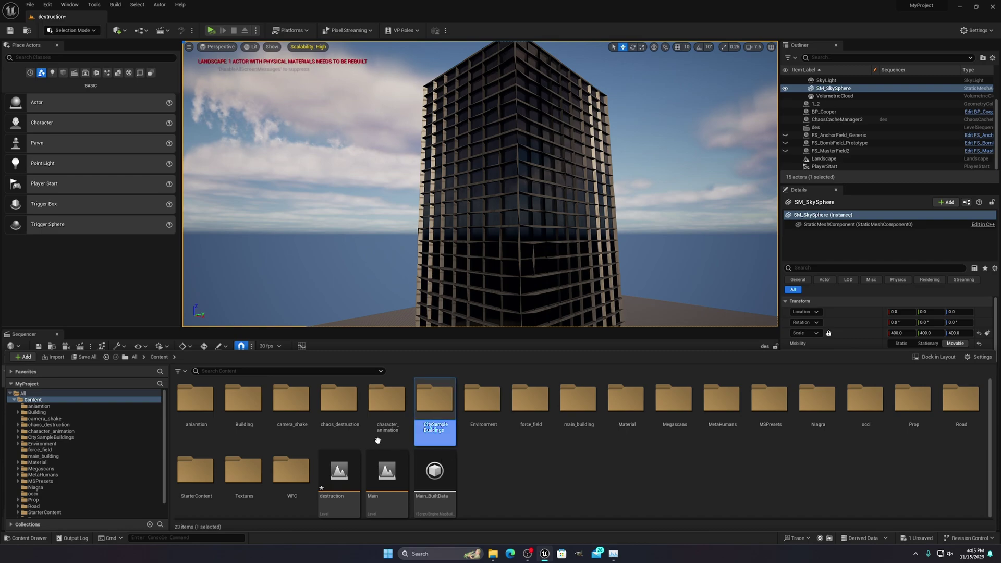
double_click(440, 430)
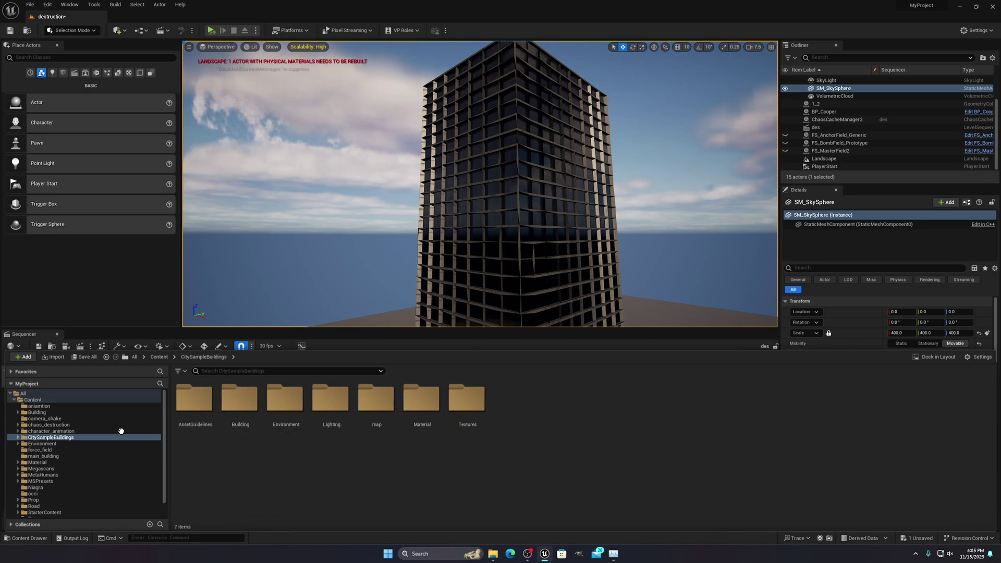
click(59, 427)
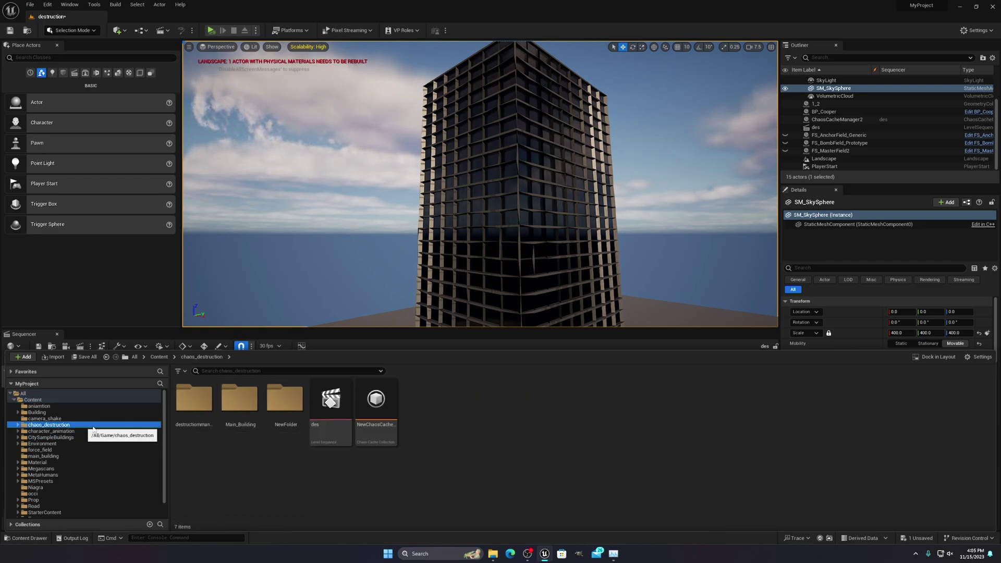
click(235, 433)
double_click(235, 433)
key(ctrl+space)
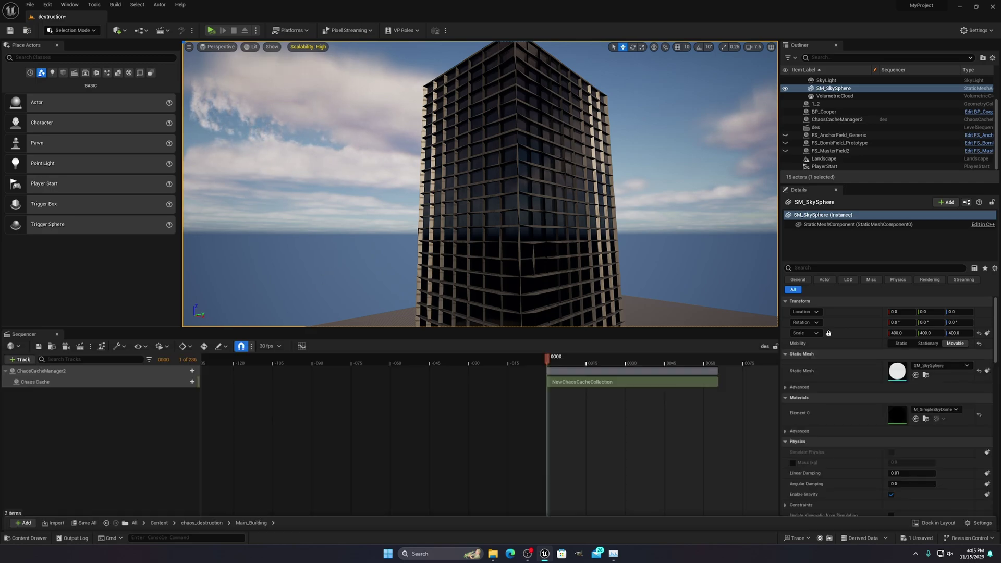
click(22, 538)
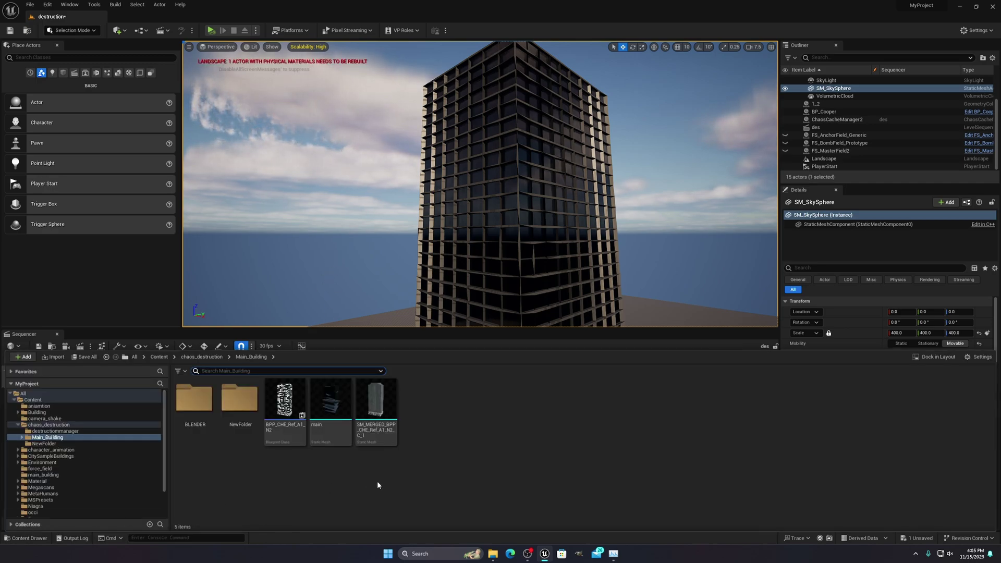
- Open the main static mesh from the Main_Building folder, examine the entire tower, and close its editor
click(324, 442)
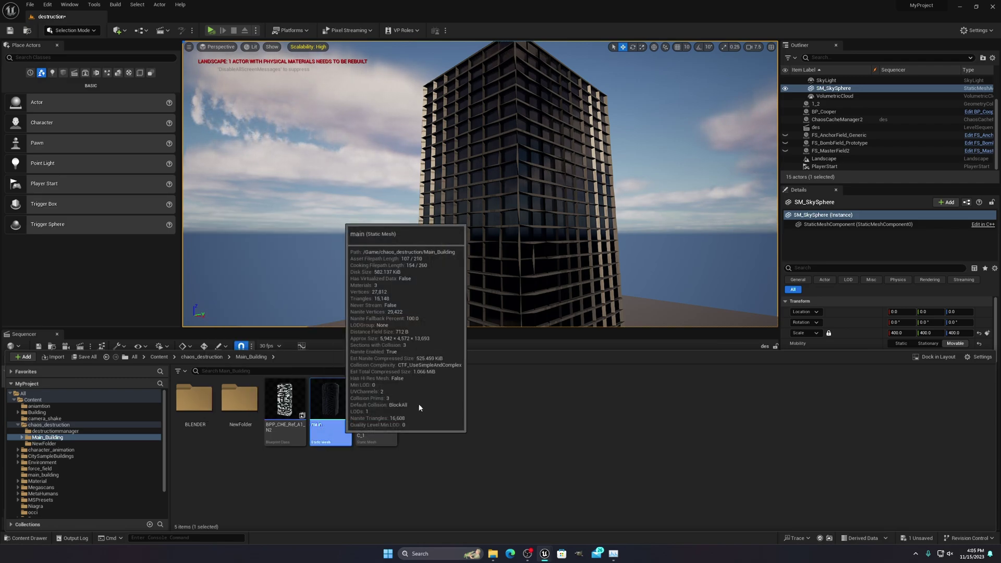
double_click(330, 404)
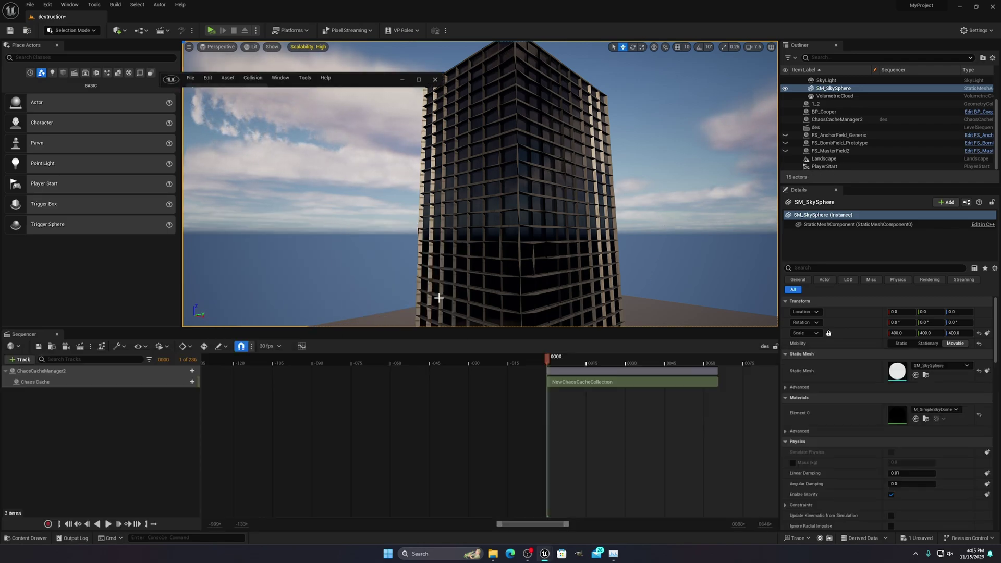
click(419, 79)
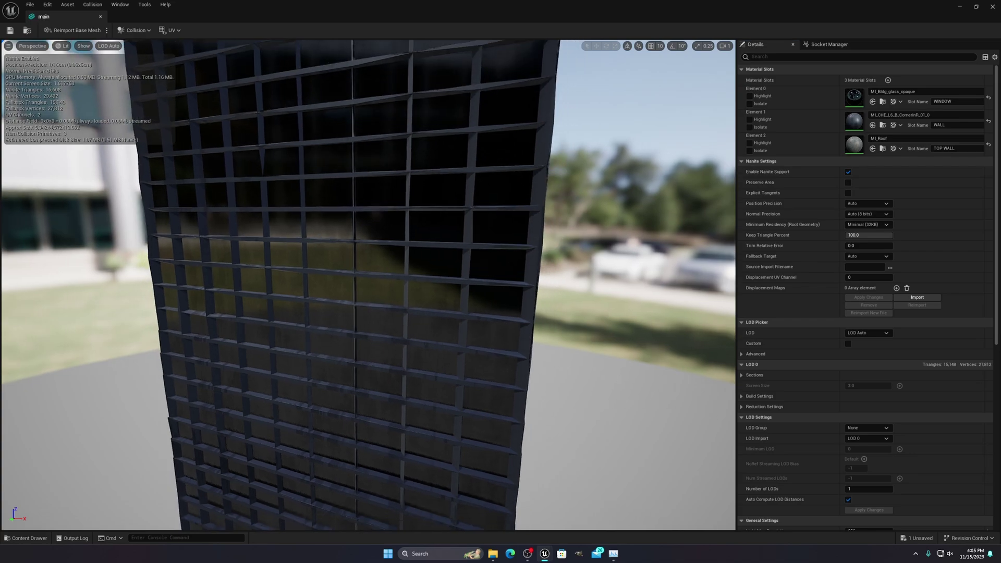
mouse_move(365, 281)
right_down()
mouse_move(398, 269)
mouse_move(344, 269)
mouse_move(367, 263)
right_up()
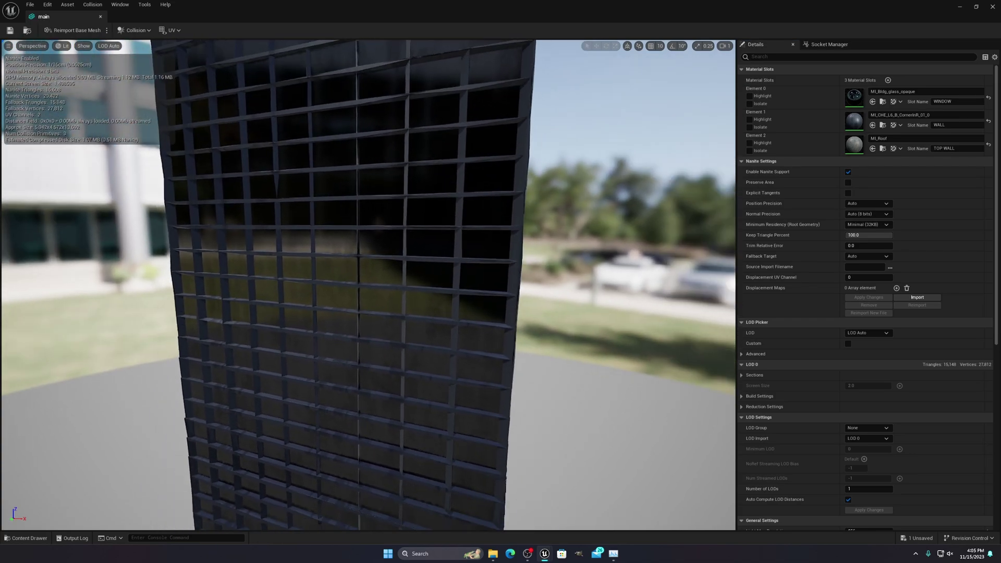
drag(346, 279, 308, 276)
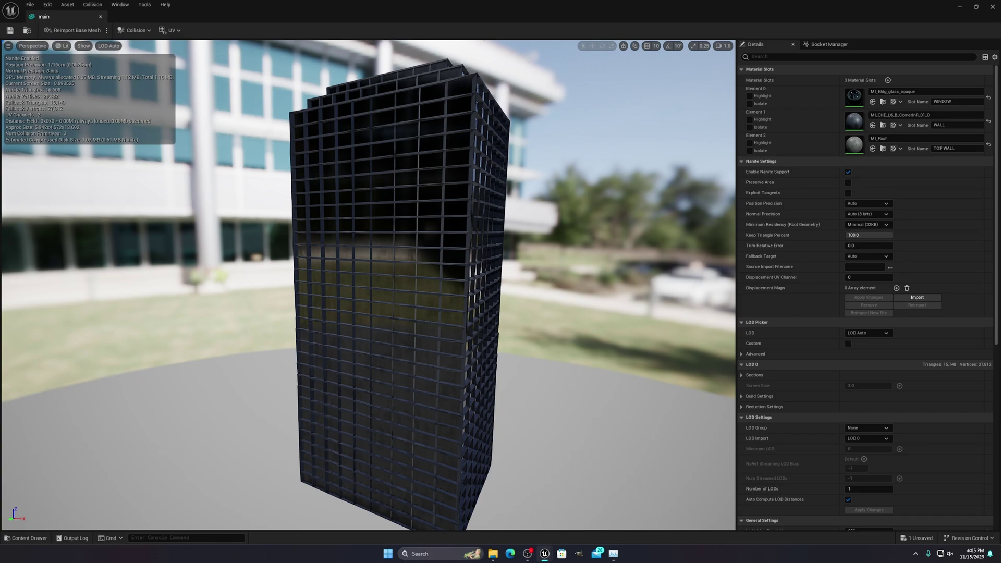
click(994, 7)
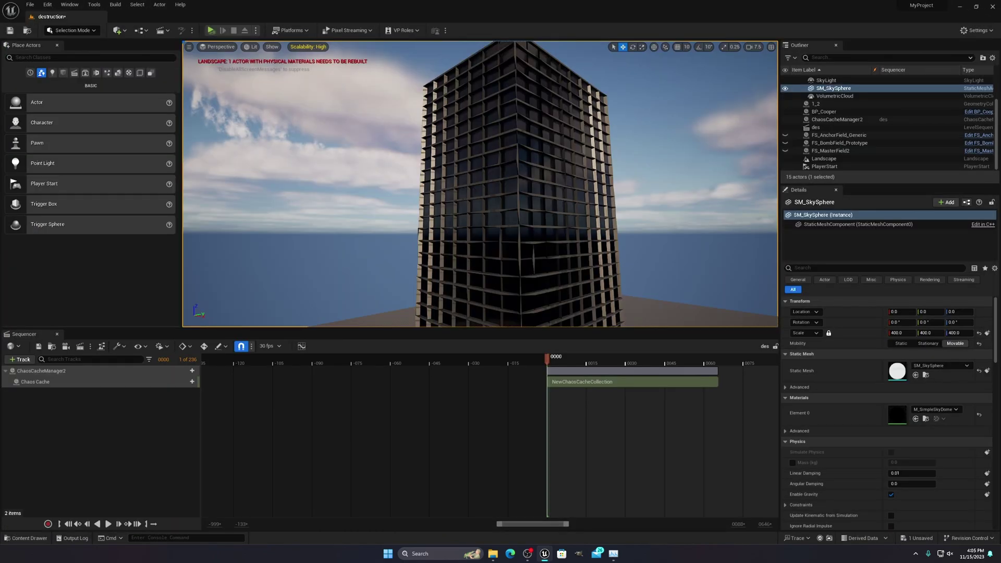
- Display the Nanite options for the main static mesh in the Main_Building folder
key(s)
right_drag(480, 184, 498, 221)
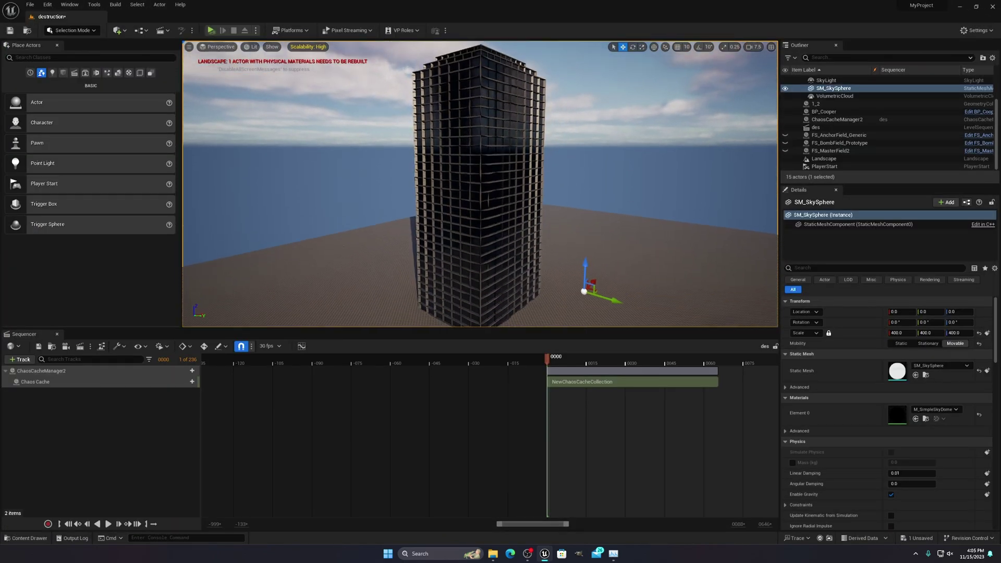
drag(474, 245, 471, 263)
click(23, 538)
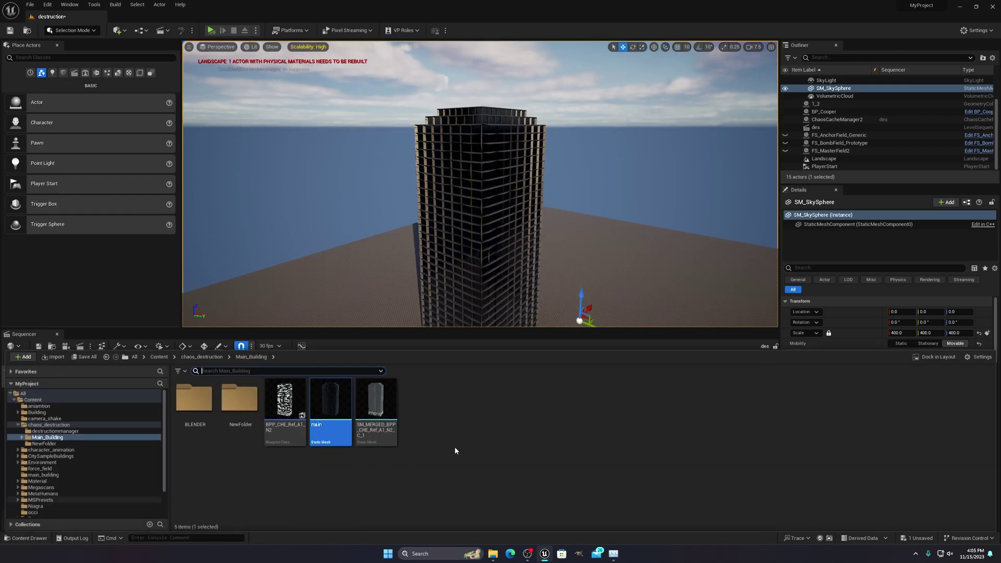
right_click(330, 404)
mouse_move(375, 215)
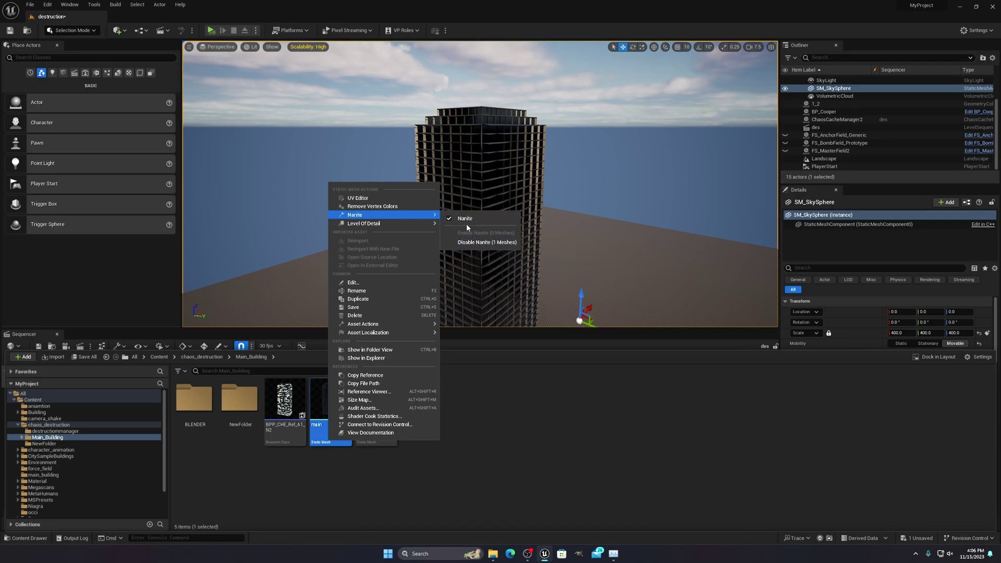
- Switch the level editor to Fracture Mode and cancel creation of a geometry collection for the sky sphere
click(72, 30)
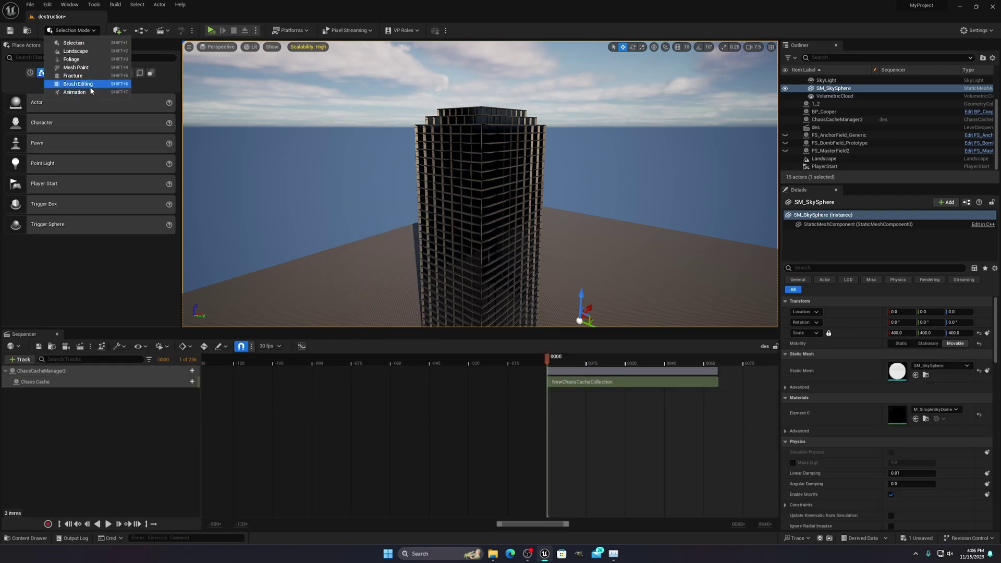
click(68, 74)
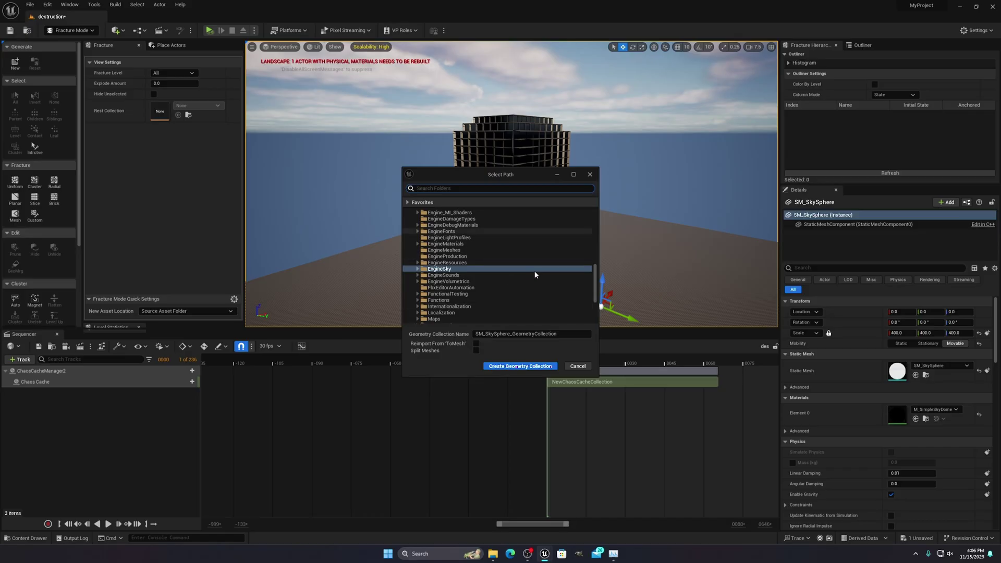
scroll(536, 274, up, 5)
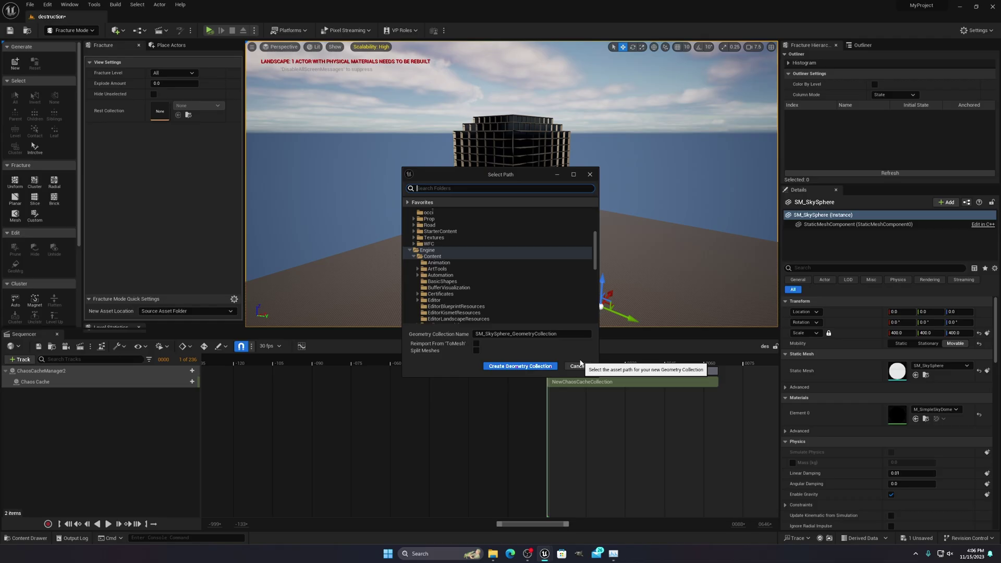
click(576, 367)
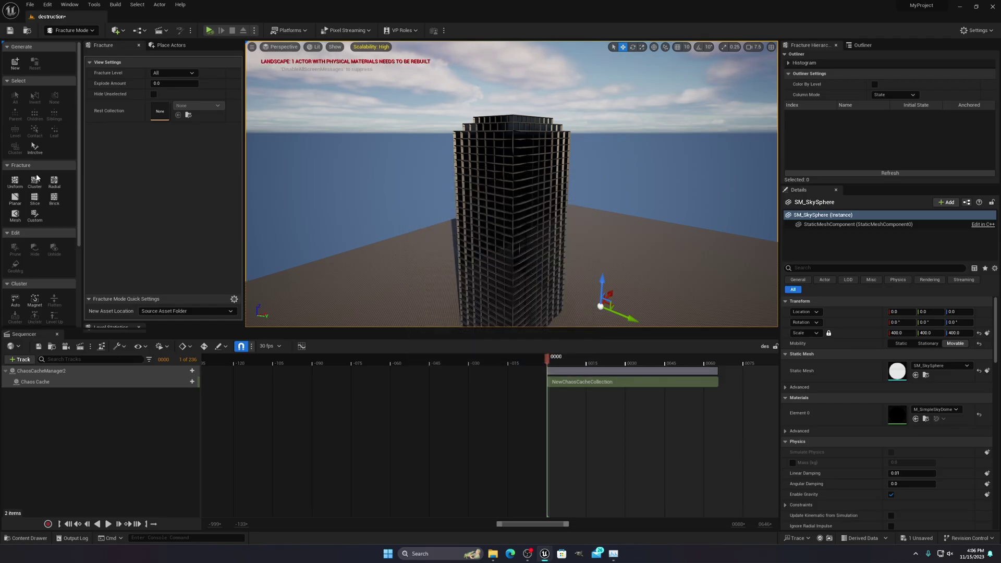
- Choose the Uniform fracture tool and select the skyscraper's geometry collection in the level
click(15, 181)
click(536, 166)
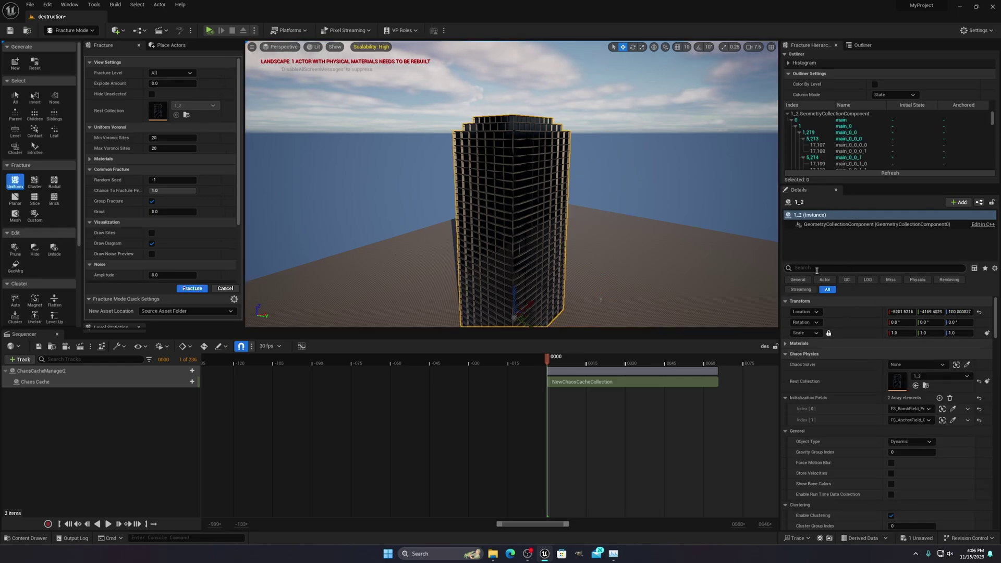
mouse_move(571, 216)
right_down()
mouse_move(577, 251)
mouse_move(576, 225)
right_up()
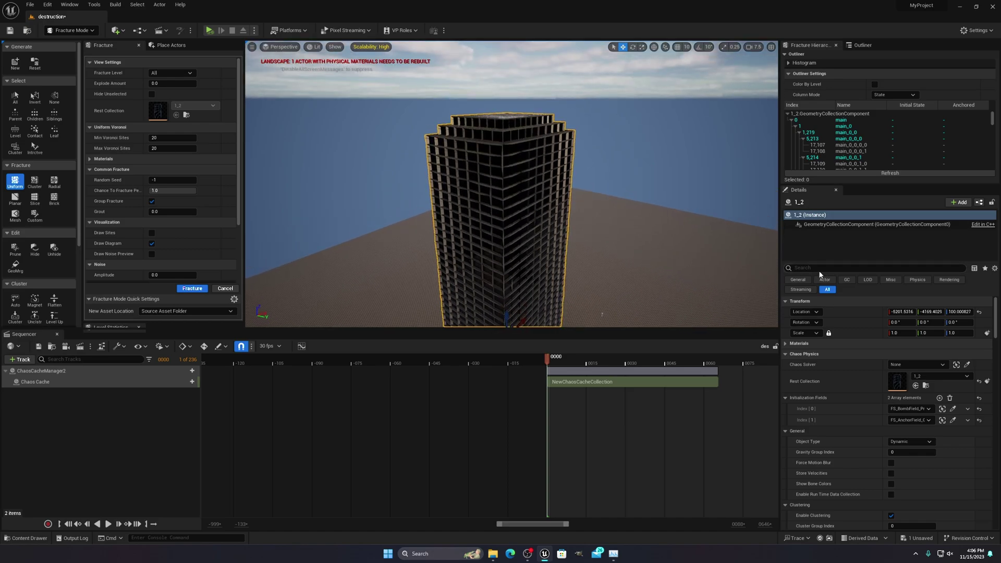
click(527, 180)
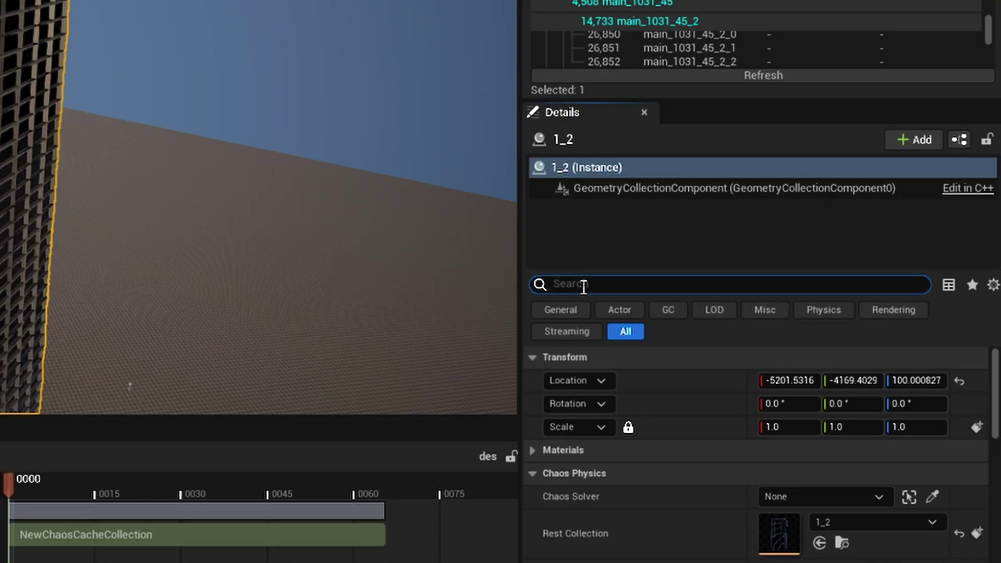
- Filter the skyscraper's details by "colo" and enable Show Bone Colors
click(808, 268)
text(dolo)
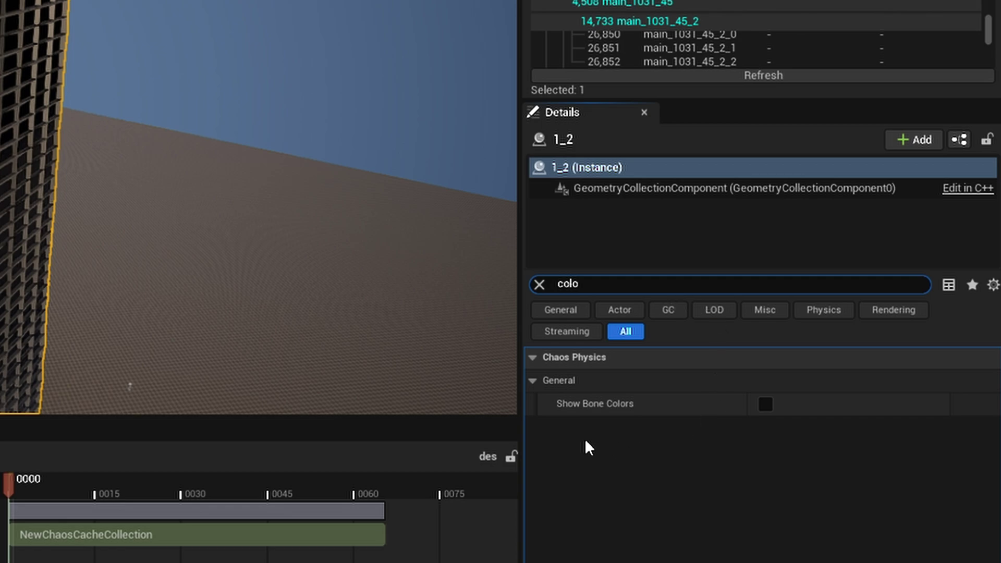
click(766, 405)
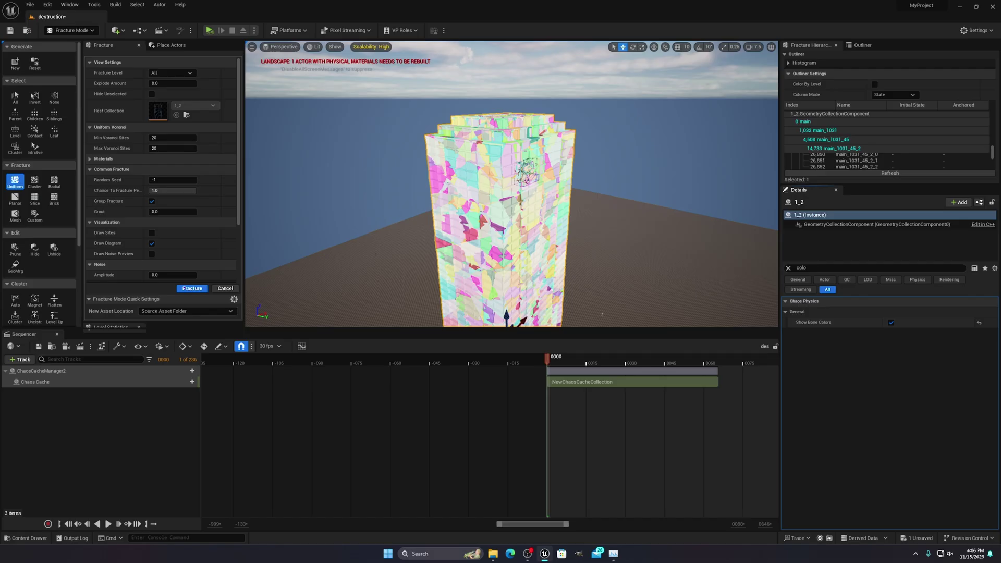
- Deselect the skyscraper and examine its coloured fracture pieces from several sides
click(120, 114)
mouse_move(511, 183)
right_down()
mouse_move(513, 224)
mouse_move(505, 156)
mouse_move(509, 221)
mouse_move(513, 198)
right_up()
right_drag(527, 121, 584, 121)
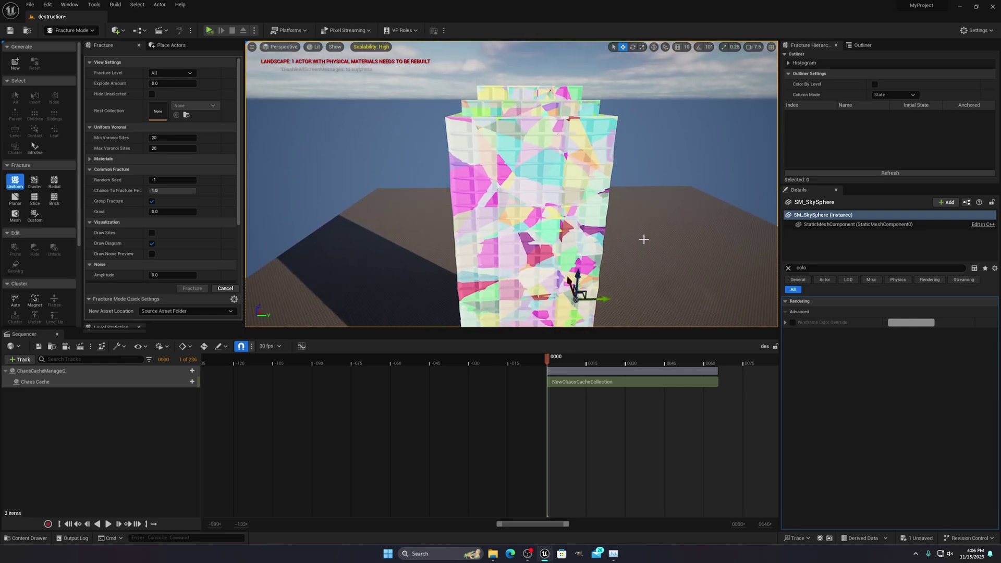
right_drag(636, 224, 579, 211)
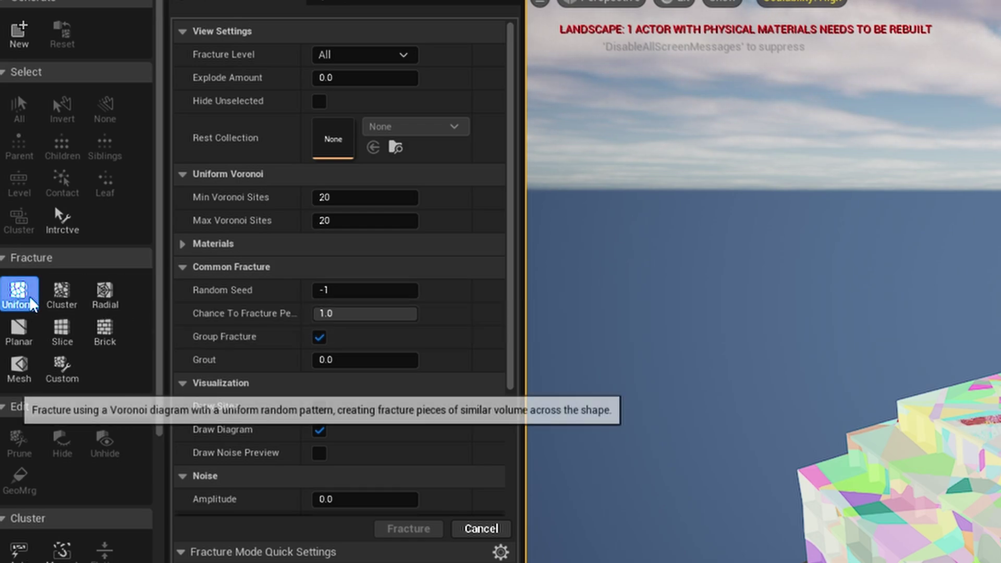
- Show the Radial fracture settings and select the skyscraper's geometry collection to view the radial pattern on it
click(106, 304)
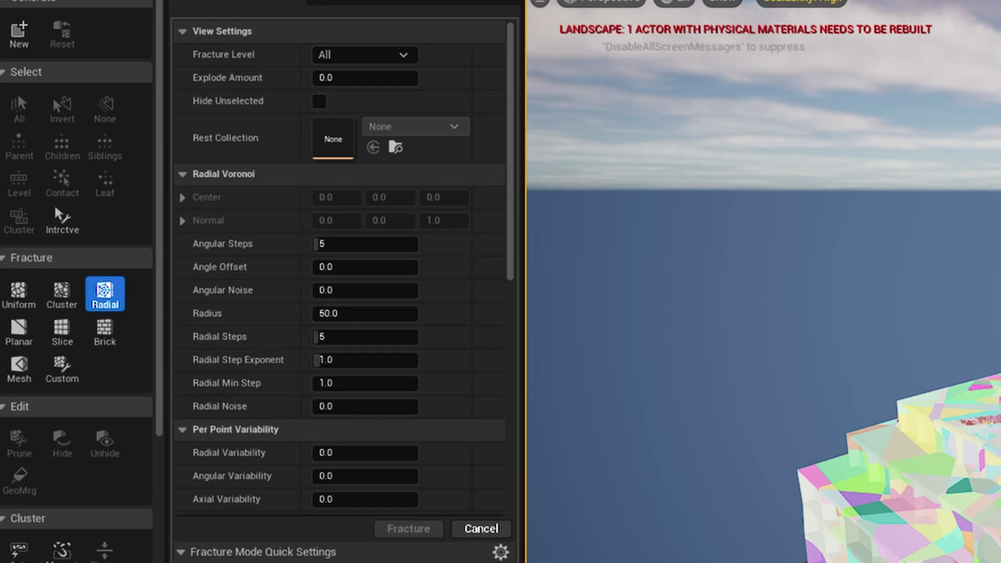
right_drag(604, 171, 604, 225)
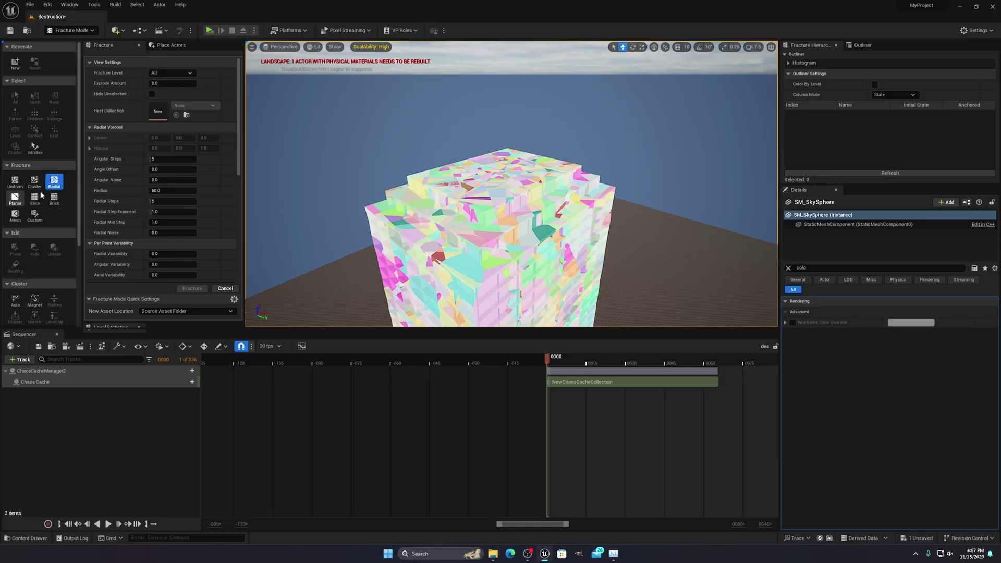
right_drag(480, 174, 482, 190)
key(s)
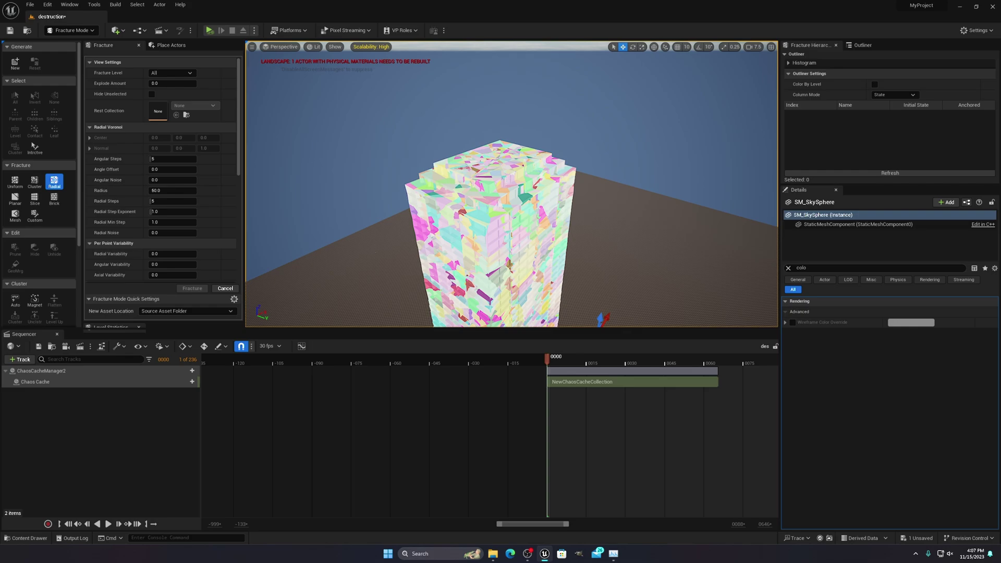
right_click(507, 181)
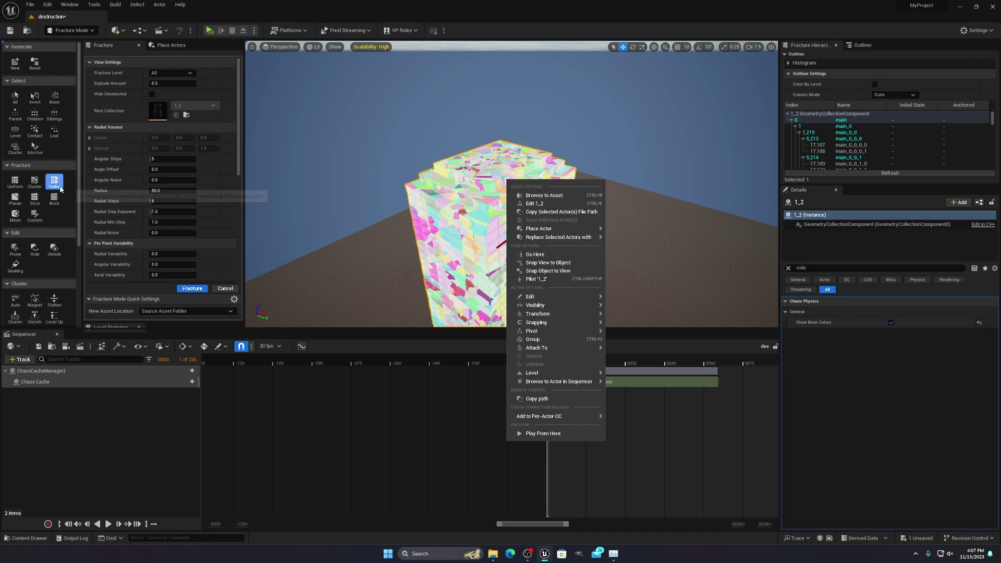
click(190, 182)
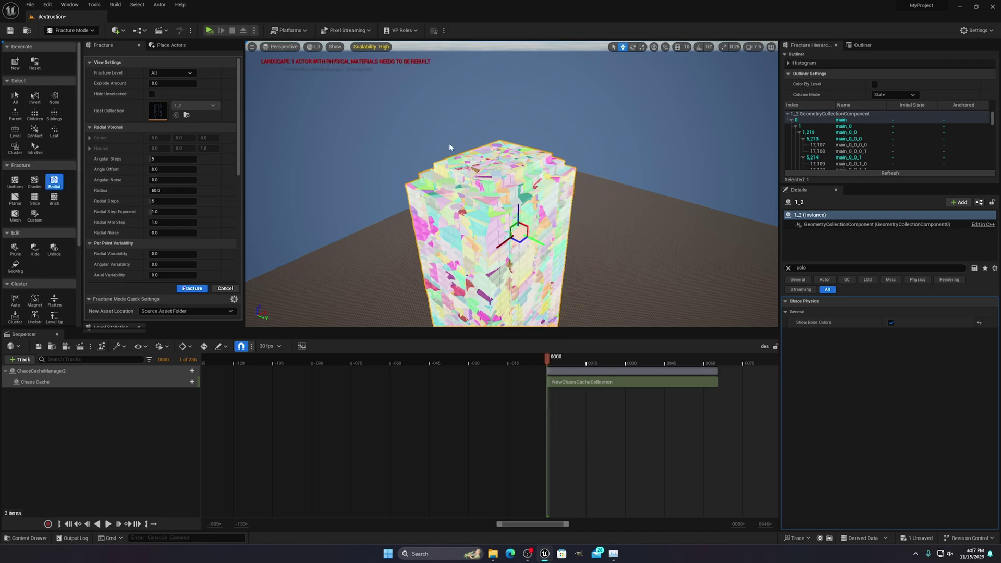
right_drag(451, 147, 475, 188)
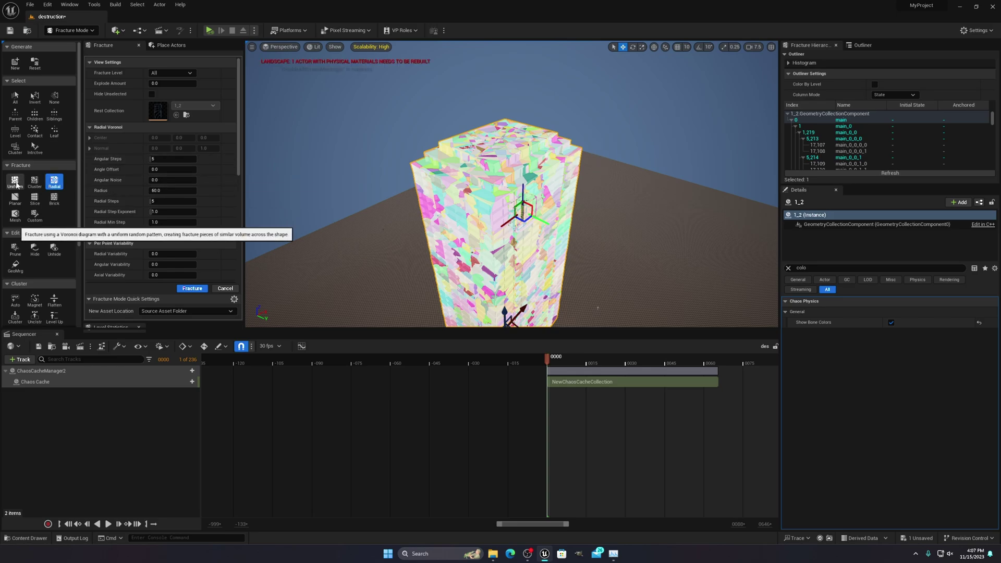
- Switch to the Cluster fracture tool and select all bones in the hierarchy to preview the pattern across the skyscraper
click(35, 181)
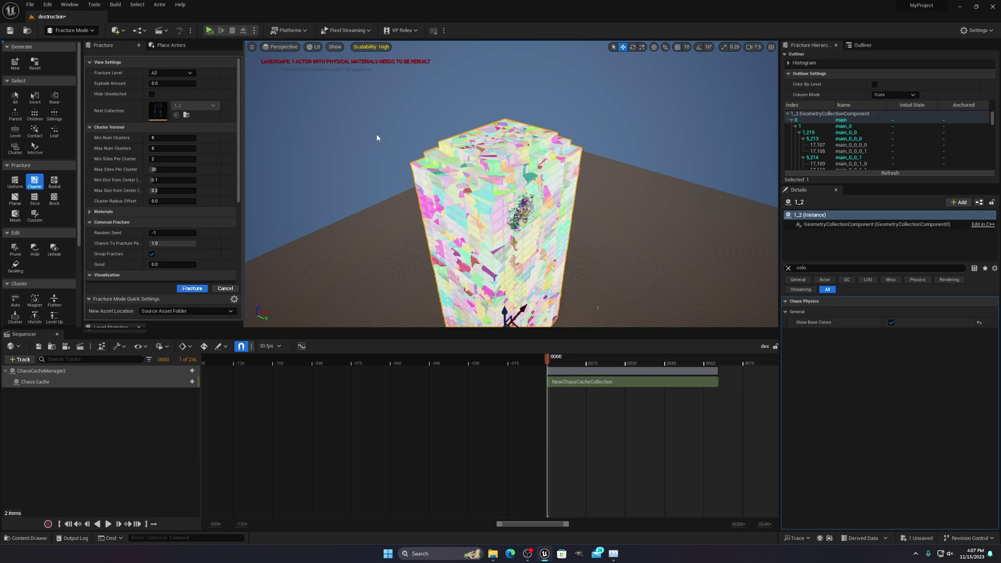
click(862, 134)
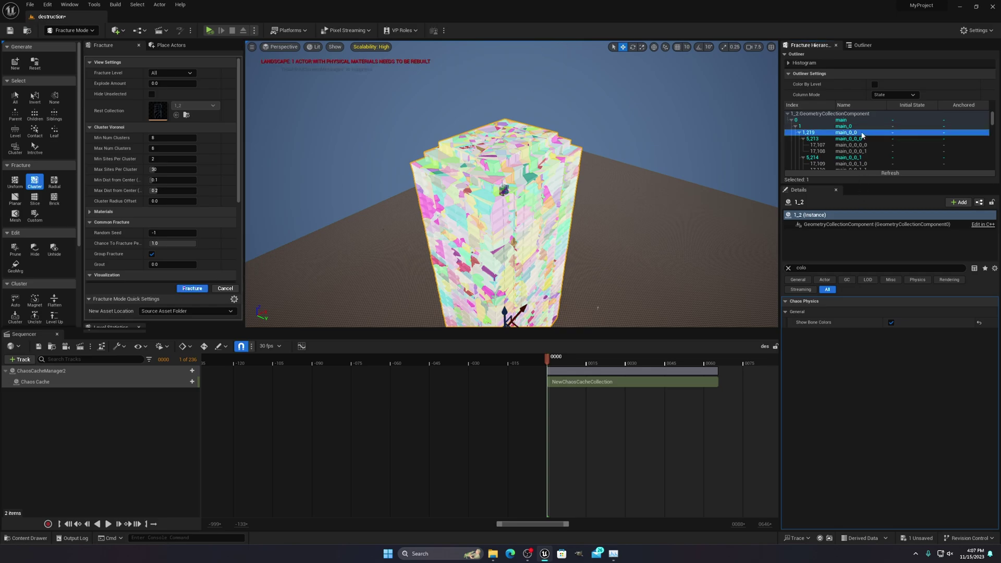
key(ctrl+a)
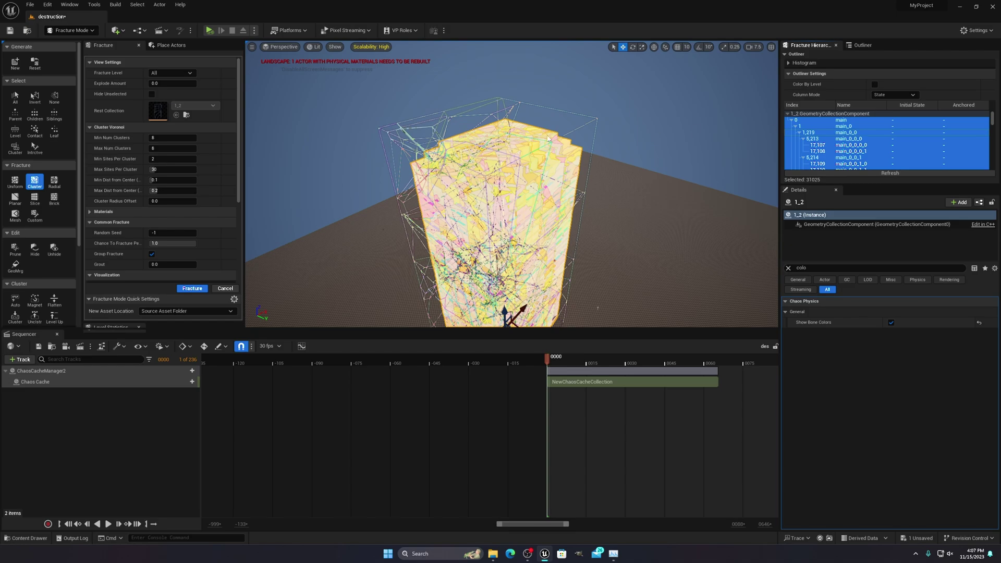
key(s)
mouse_move(511, 183)
right_down()
mouse_move(505, 203)
mouse_move(506, 184)
right_up()
key(w)
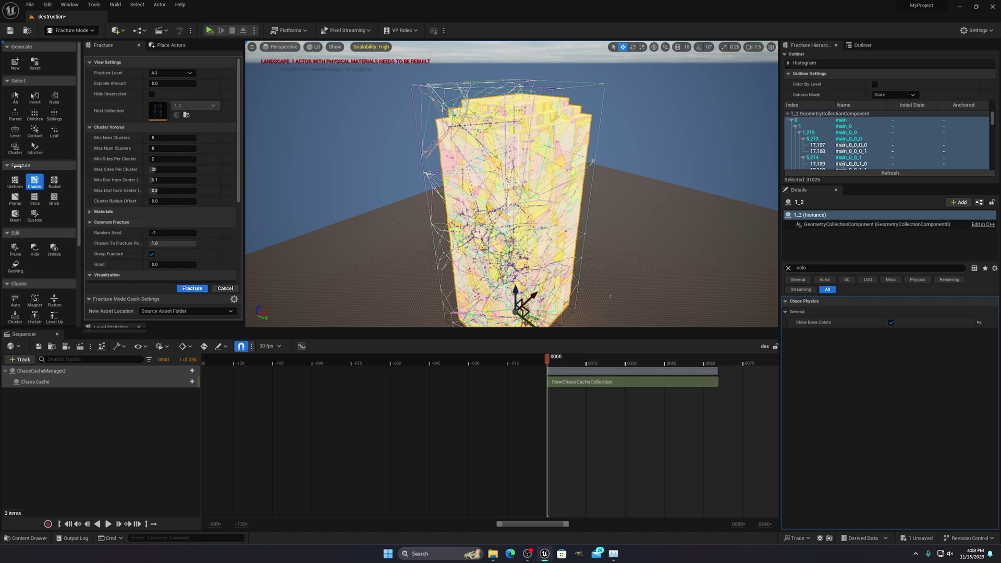
- Switch back to the Uniform fracture tool and preview its Voronoi pattern on all selected bones
click(24, 186)
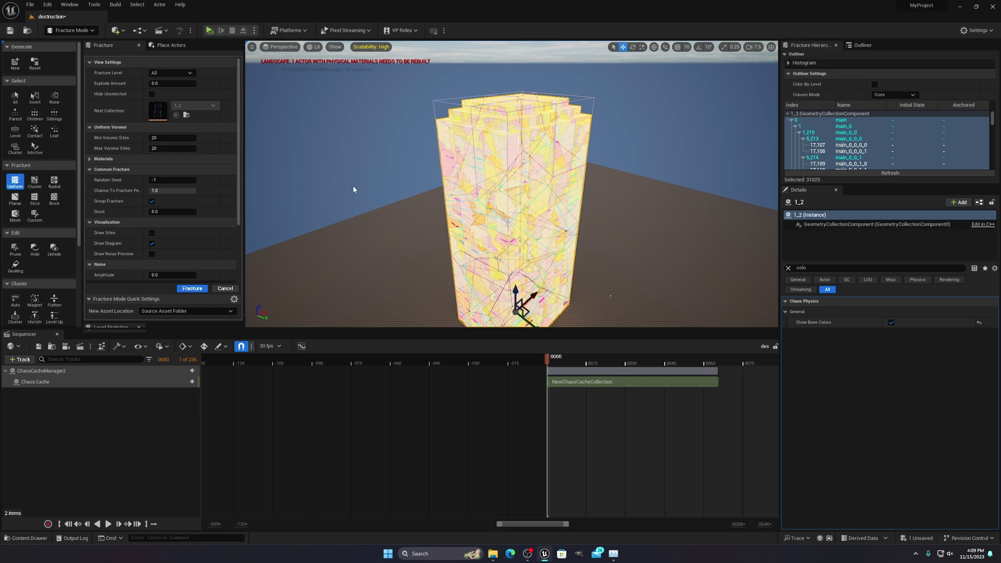
key(s)
right_drag(621, 99, 630, 108)
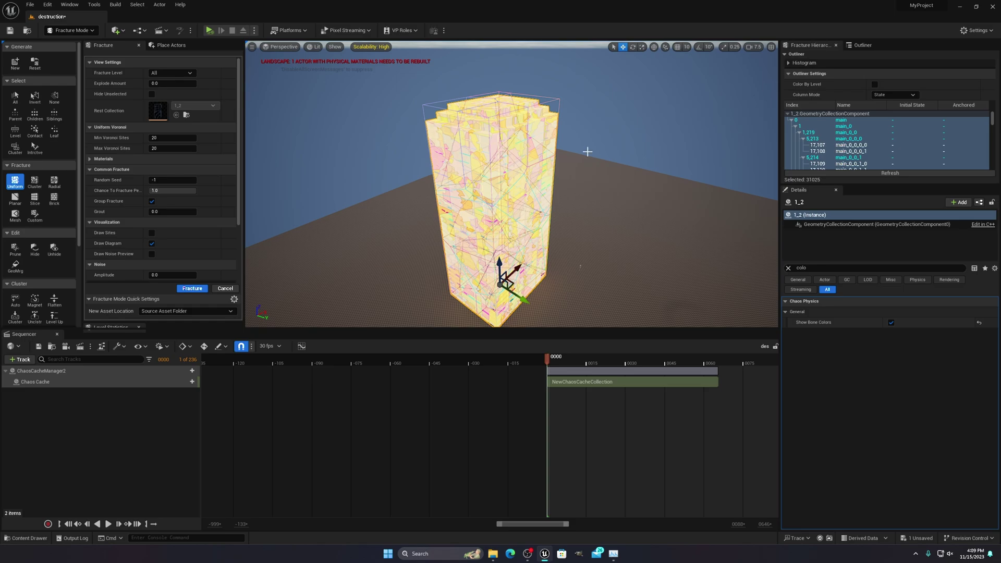
- Reduce the selection to a single fracture piece and examine the fractured tower and its roof from above
click(621, 113)
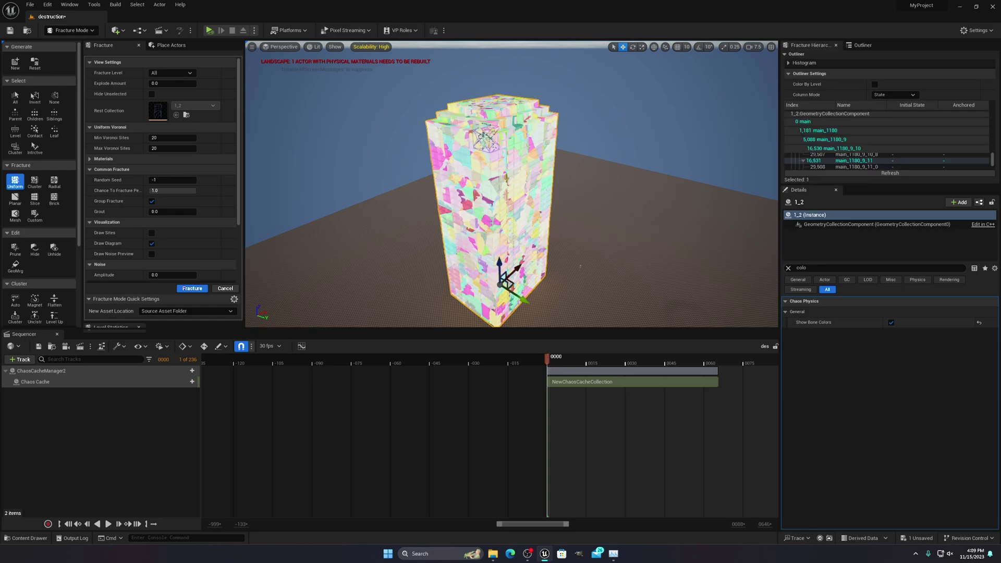
right_click(599, 122)
key(w)
right_drag(600, 123, 765, 151)
key(a)
key(s)
key(a)
key(e)
key(w)
drag(543, 211, 552, 208)
- Select a fracture piece on the tower's roof and examine it up close
click(584, 205)
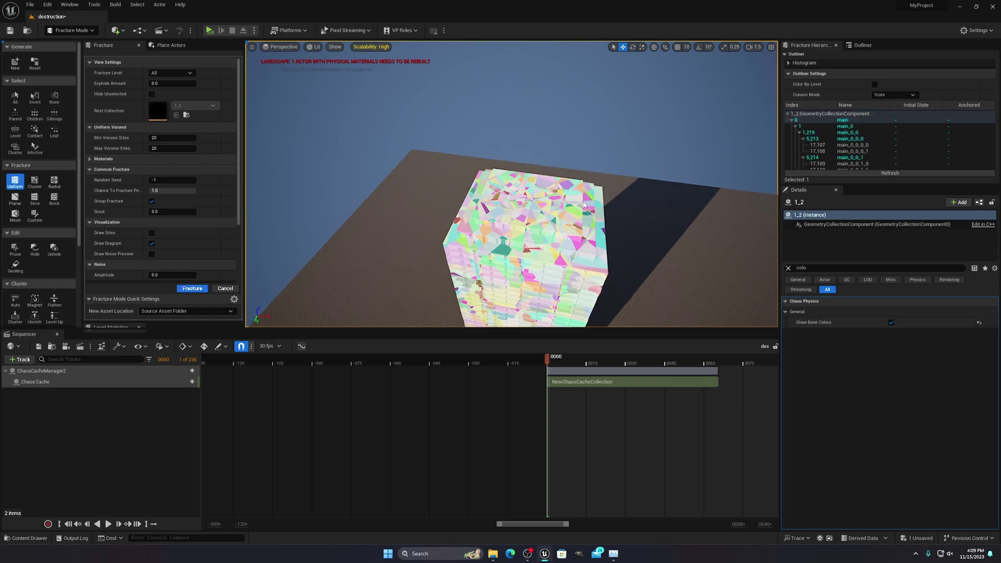
click(554, 232)
key(w)
right_drag(571, 240, 620, 276)
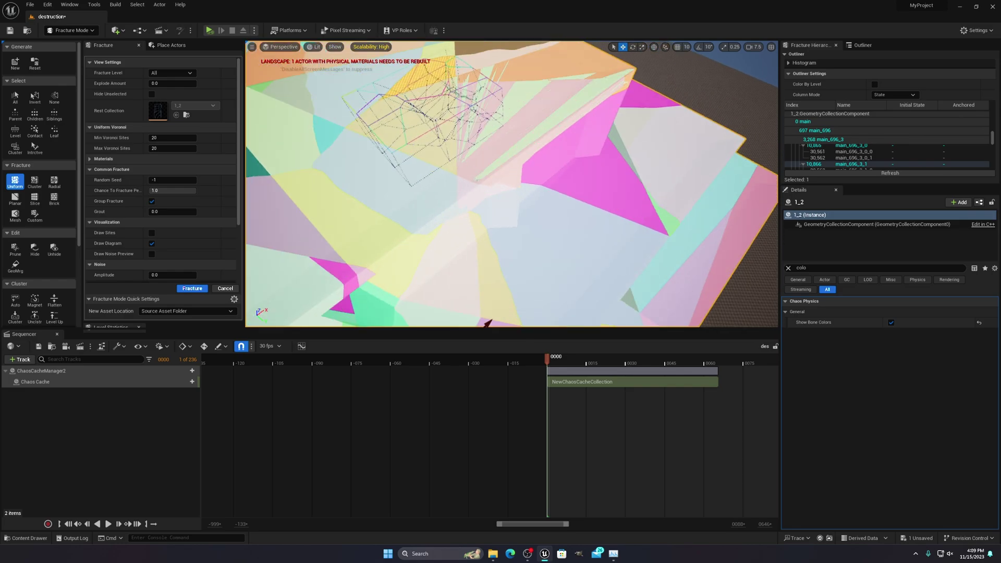
- Select another fracture piece near the roof's corner and break it up with the Cluster fracture tool
click(595, 157)
key(s)
right_drag(594, 156, 593, 151)
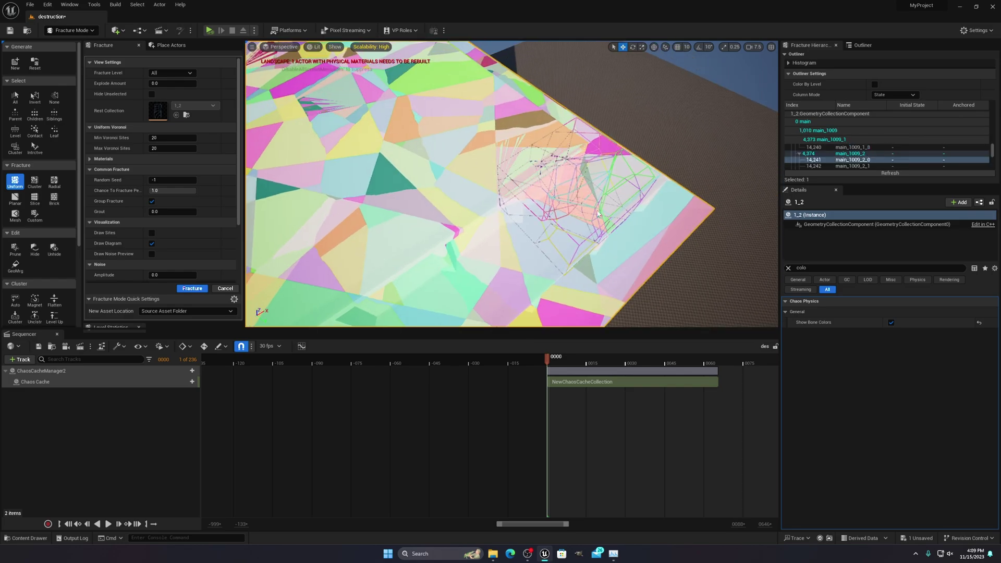
click(34, 181)
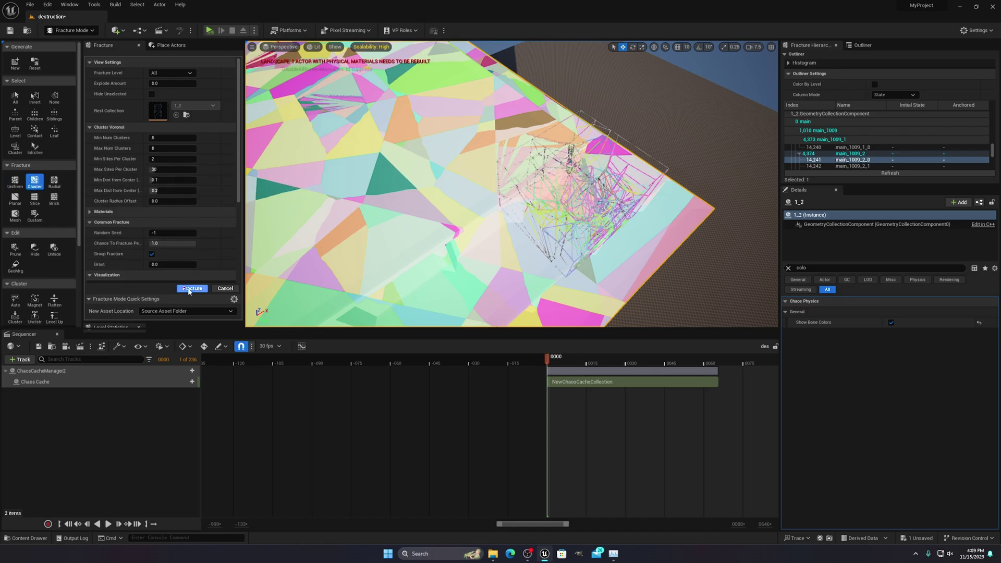
scroll(586, 172, down, 5)
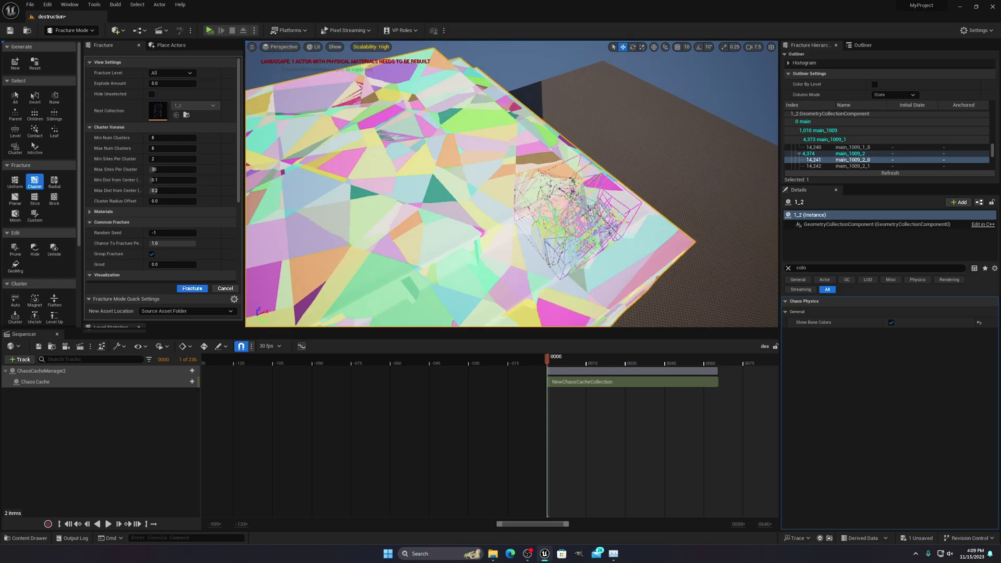
click(185, 290)
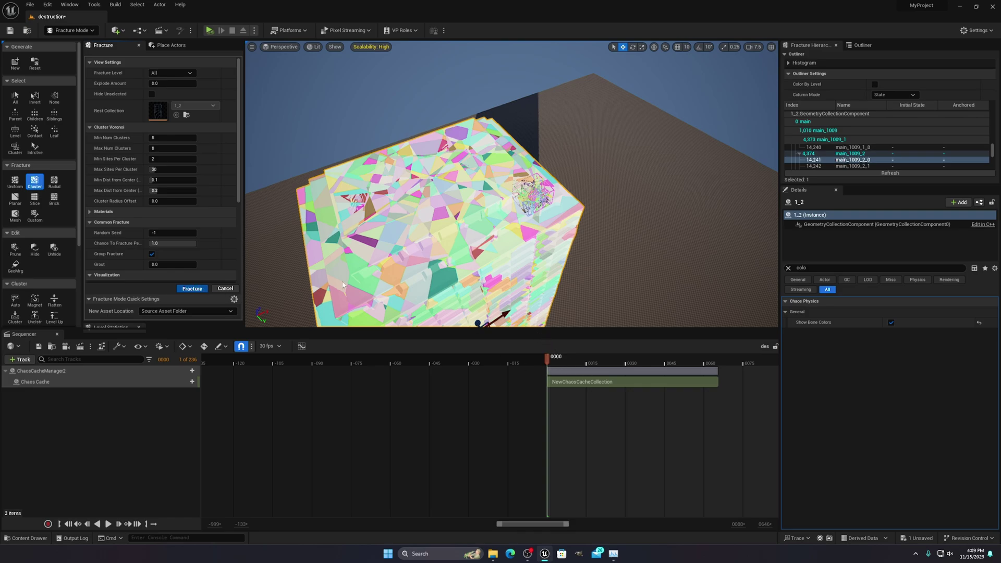
click(189, 290)
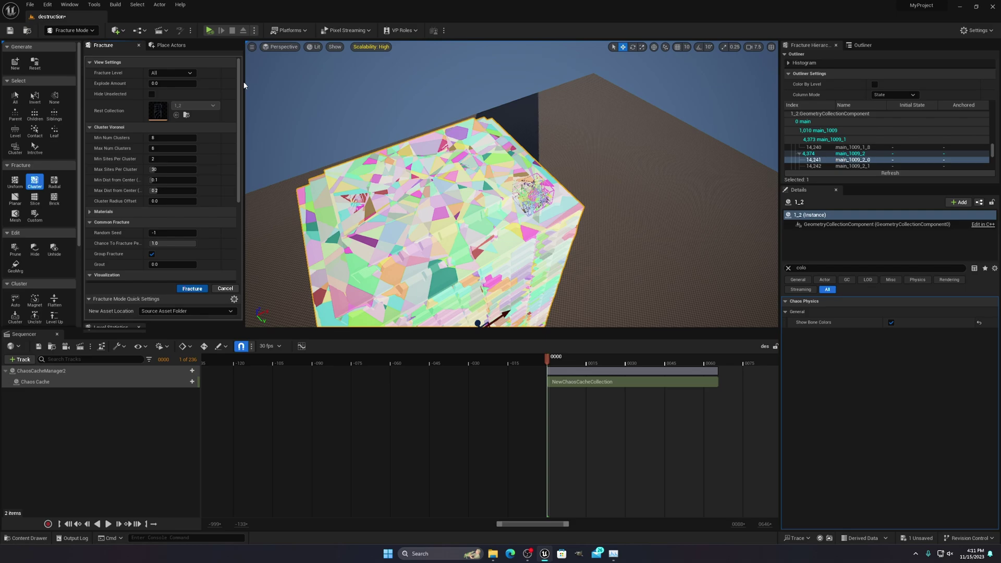
- Examine the newly fractured area on the roof up close and the fractured tower as a whole from further away
key(w)
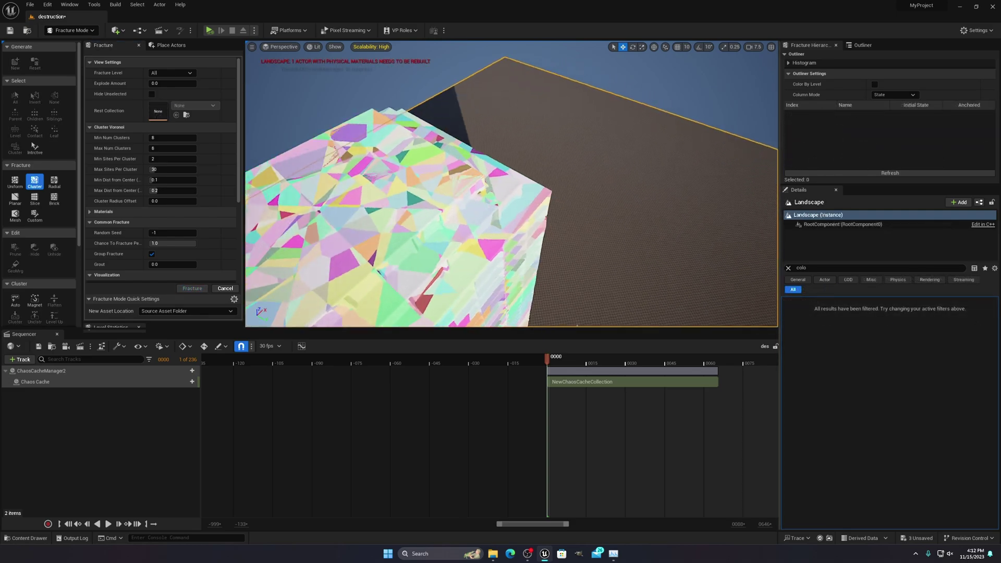
key(w)
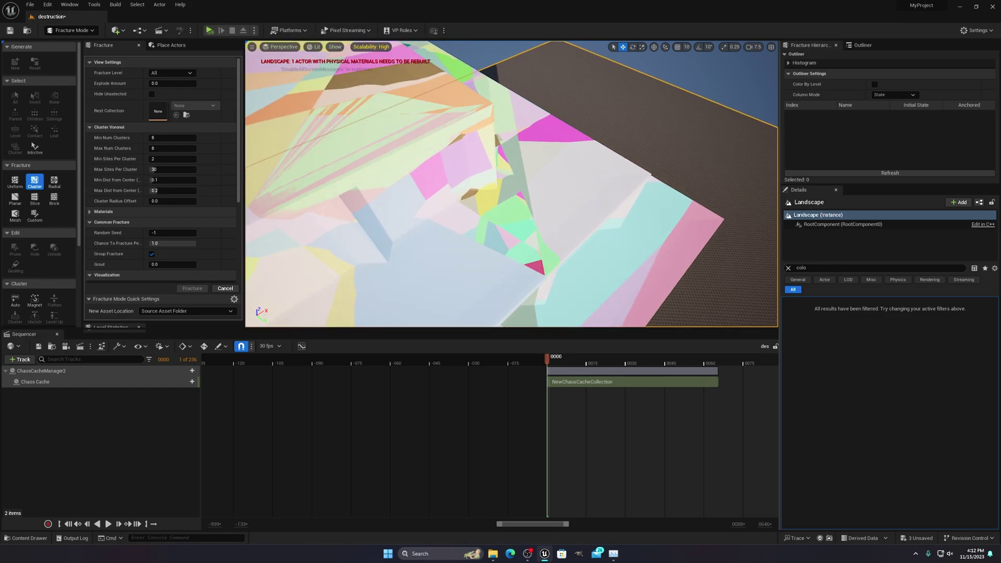
click(459, 170)
click(683, 125)
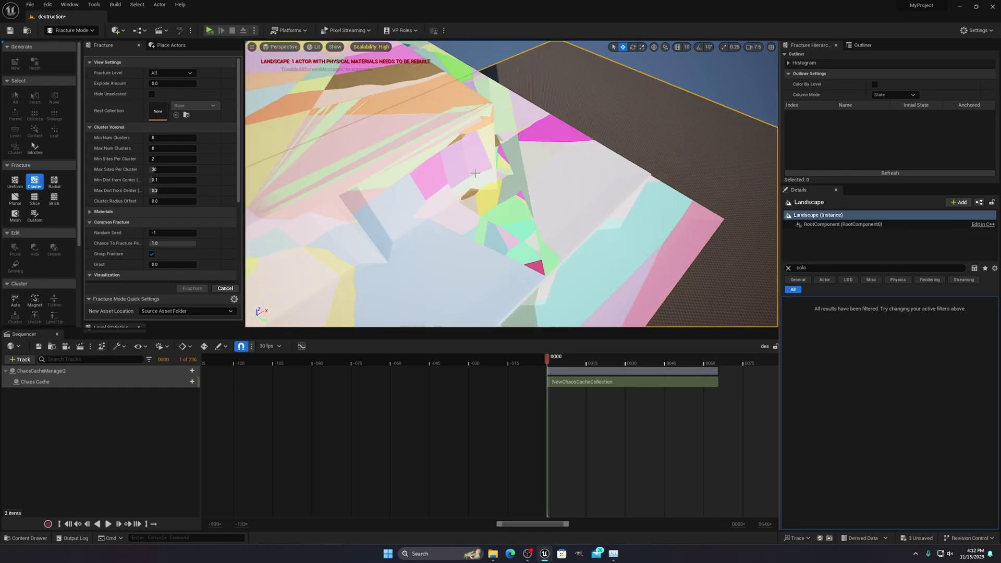
key(s)
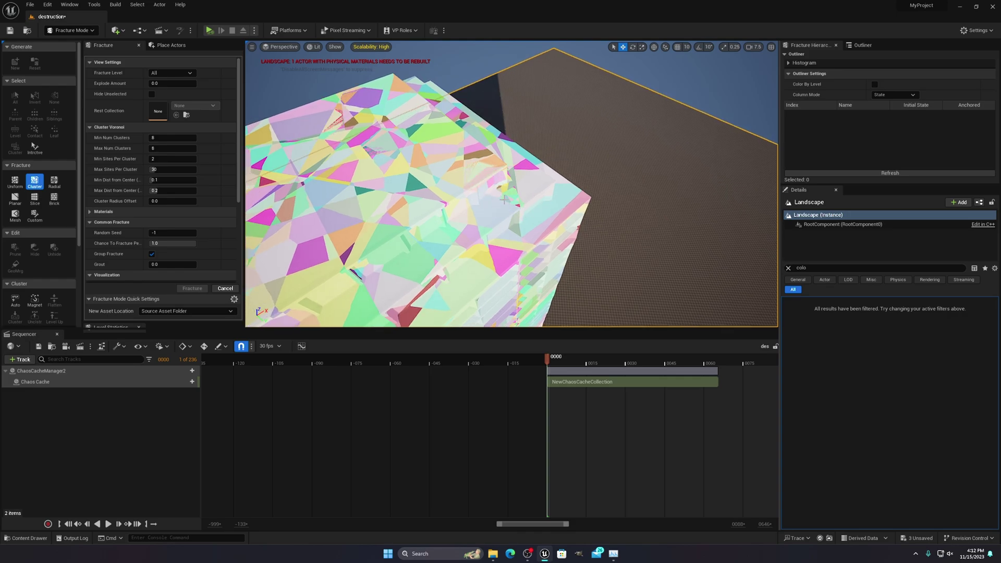
key(s)
right_drag(495, 209, 764, 303)
key(q)
key(s)
key(q)
key(w)
key(a)
key(s)
key(d)
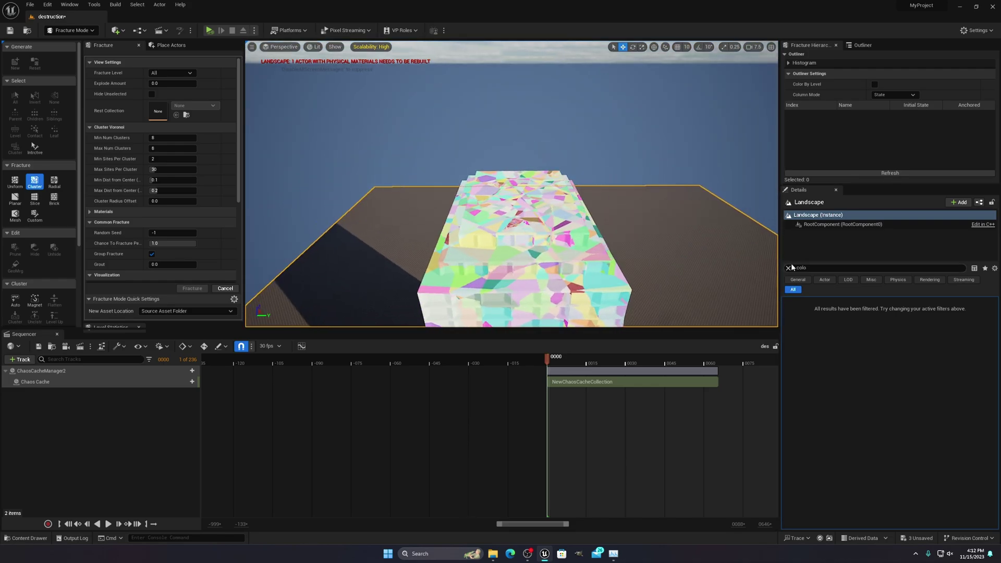
- Clear the details filter and search the project's Content folder for "fs" to find the field blueprints
click(789, 268)
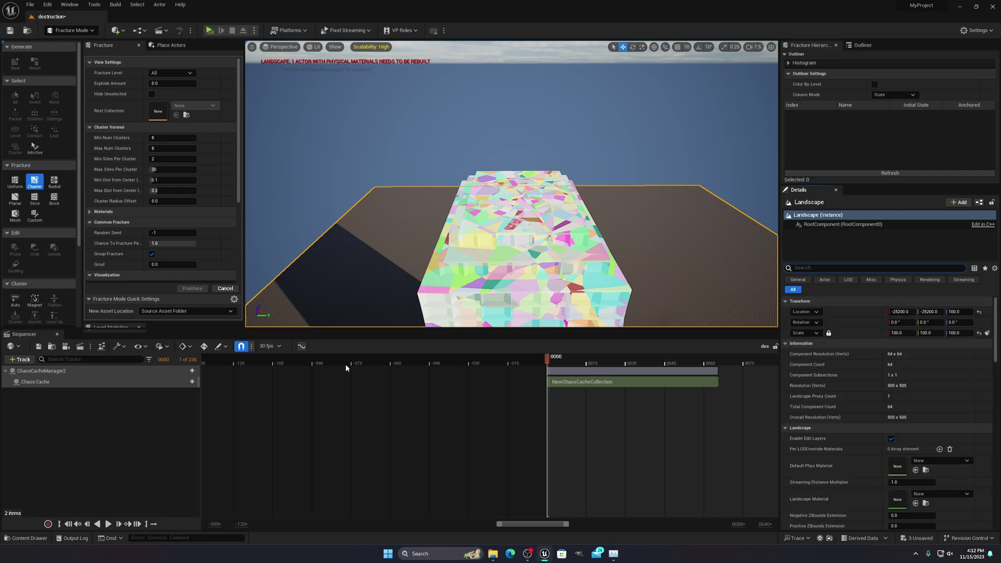
click(39, 539)
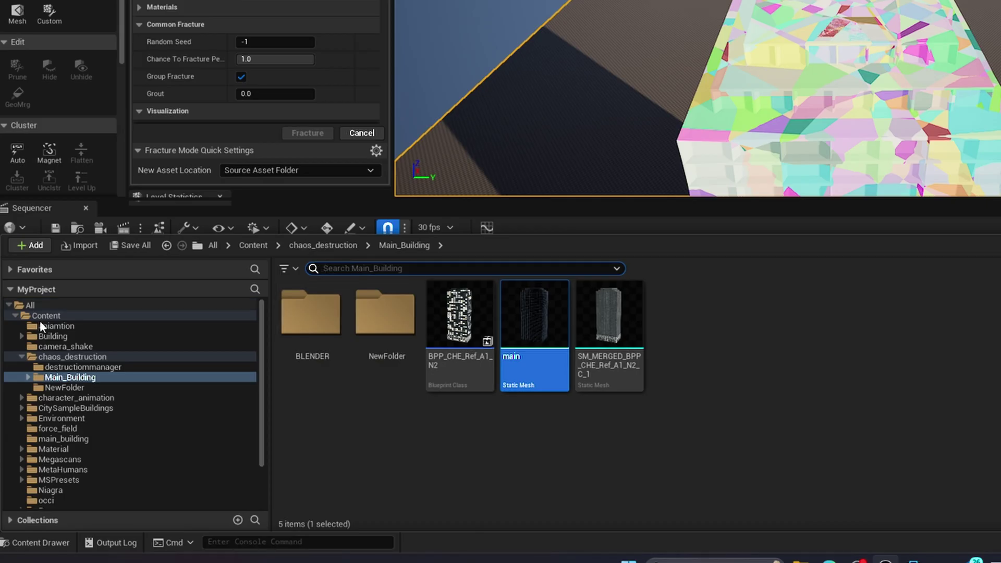
click(41, 316)
click(346, 270)
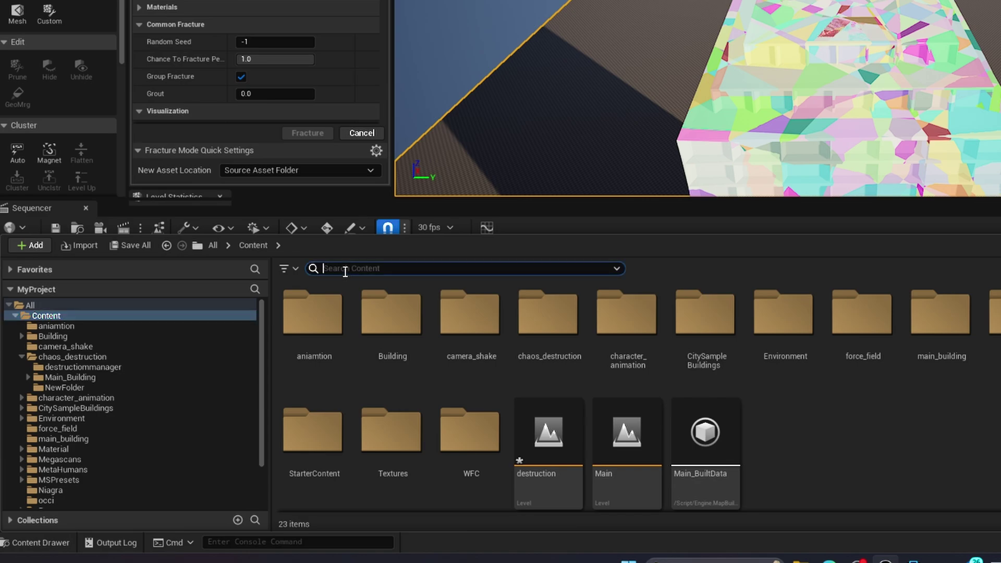
text(fs)
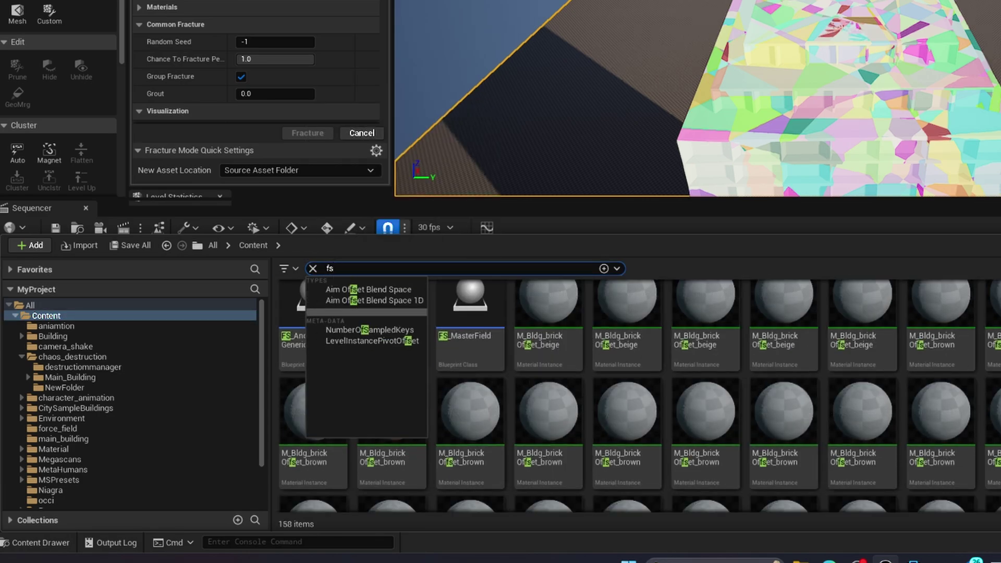
scroll(755, 425, down, 2)
scroll(756, 424, up, 1)
double_click(353, 268)
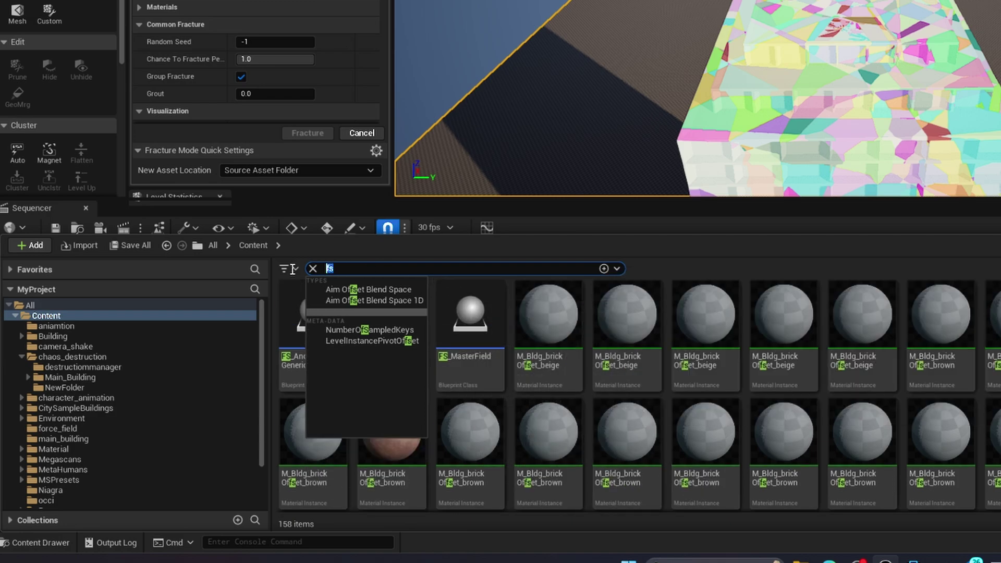
- Select the FS_AnchorField_Generic, FS_BombField_Prototype and FS_MasterField blueprints together and try to transfer them to NewFolder
click(467, 344)
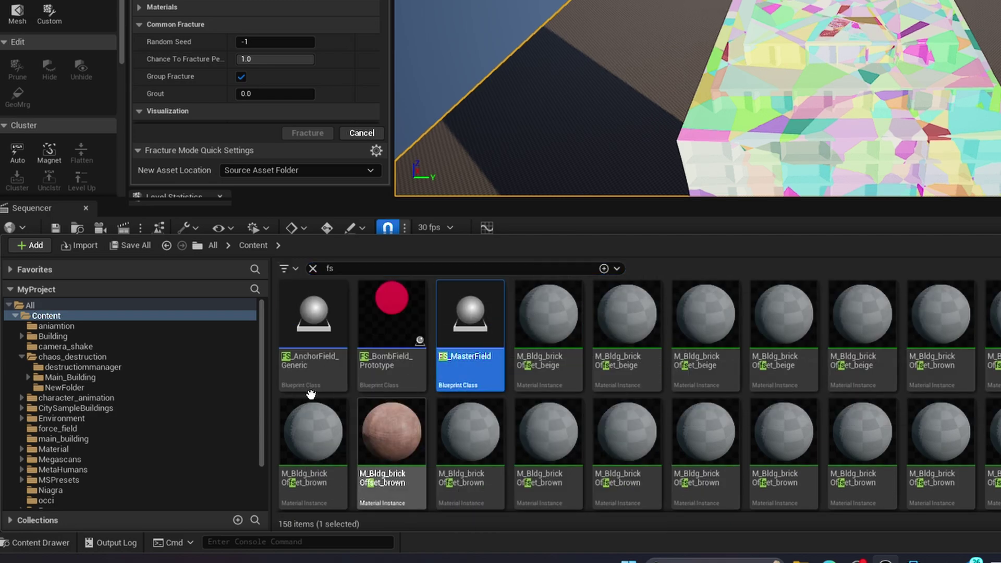
click(317, 371)
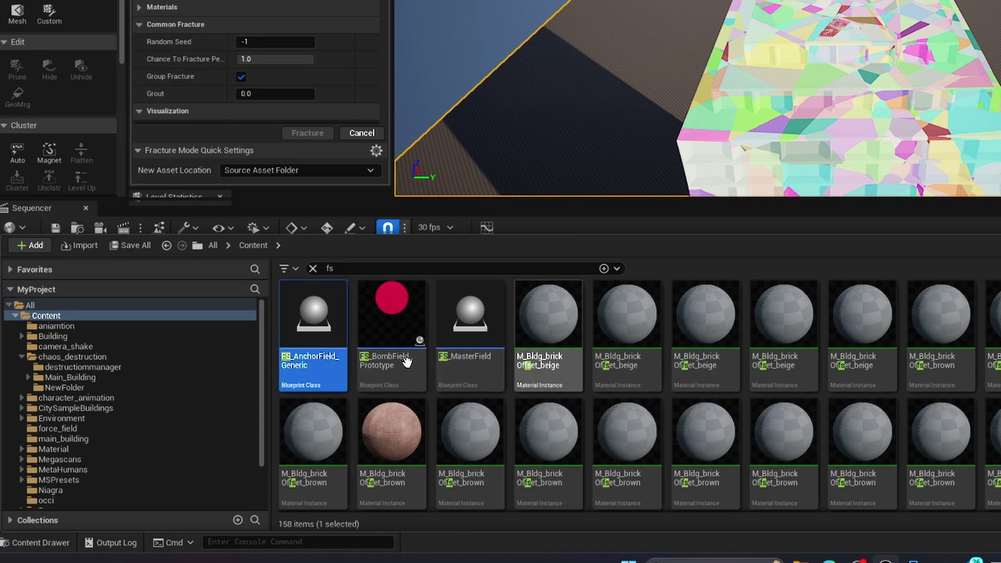
shift+click(471, 347)
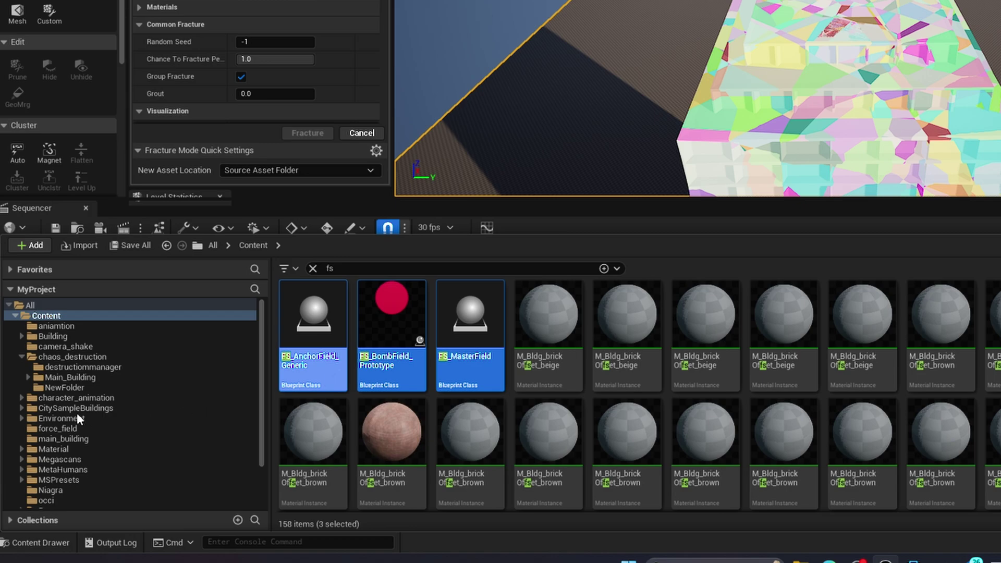
drag(318, 378, 87, 389)
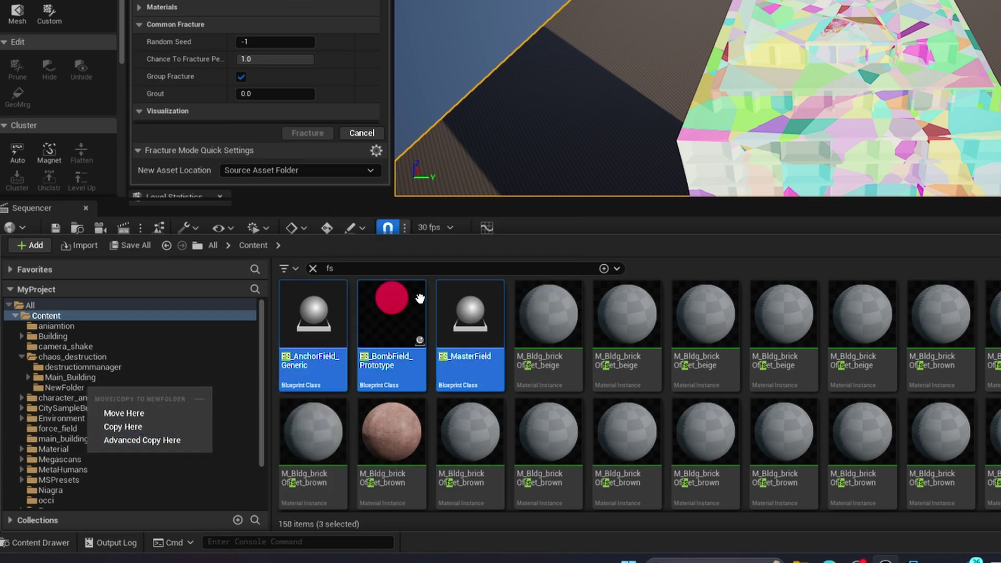
click(695, 260)
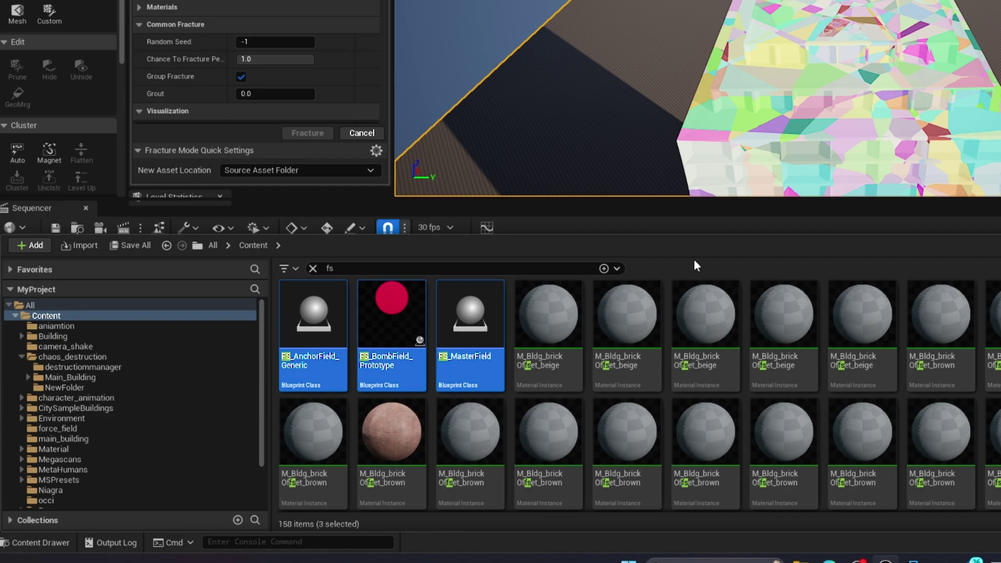
- Select the fractured tower, filter its details by "colo" and turn off Show Bone Colors
click(576, 75)
mouse_move(813, 18)
right_down()
mouse_move(819, 5)
mouse_move(814, 18)
right_up()
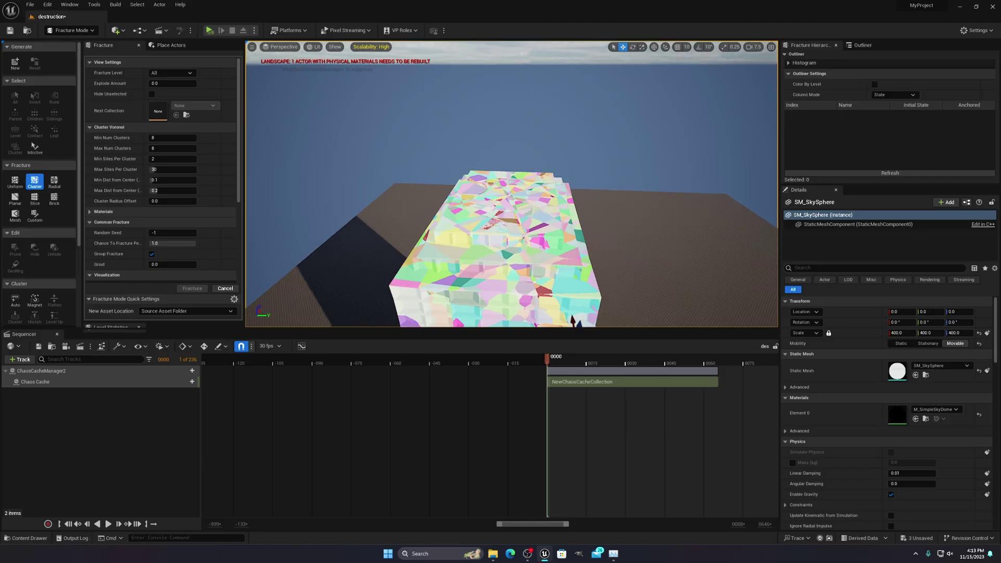
key(s)
right_drag(500, 218, 502, 190)
click(491, 227)
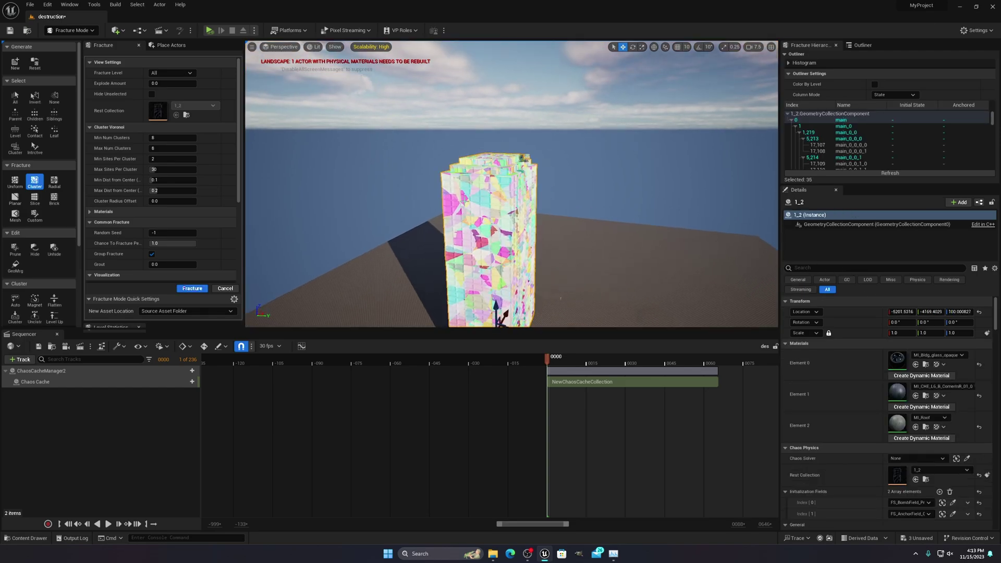
click(801, 269)
text(colo)
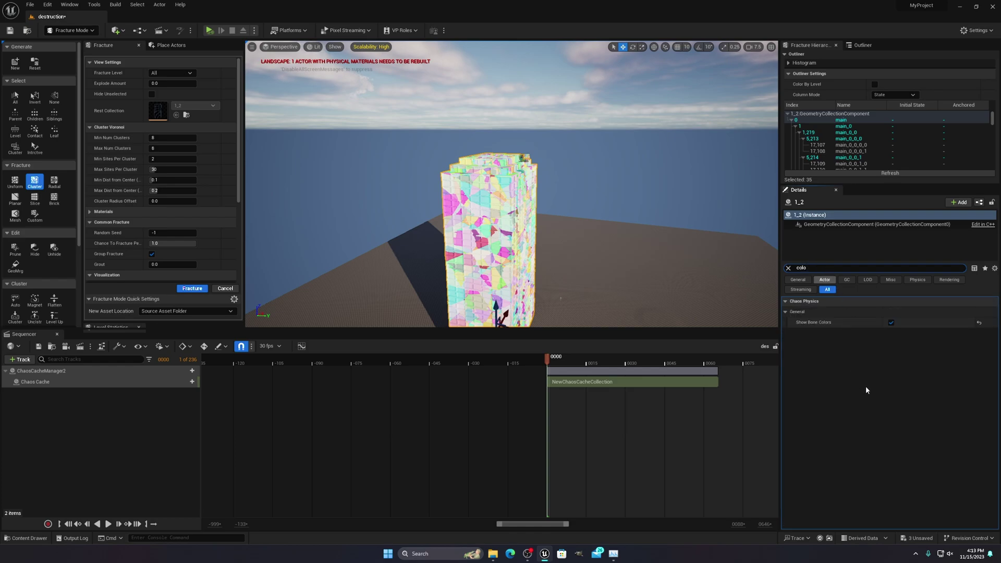
click(892, 323)
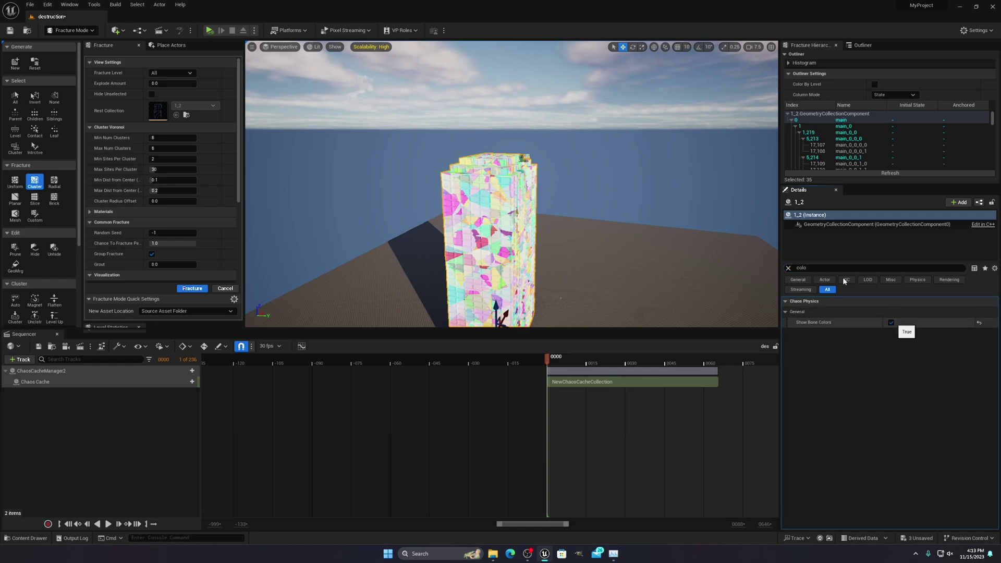
click(891, 322)
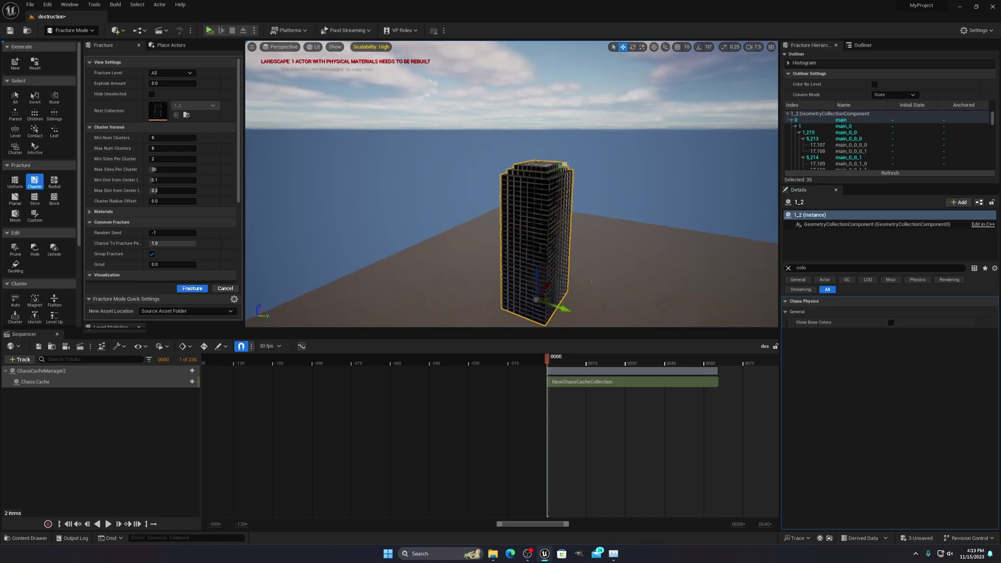
- Look over the textured tower, enlarge the fracture hierarchy and examine its bone levels from beginning to end
right_drag(591, 209, 469, 182)
key(s)
key(w)
key(s)
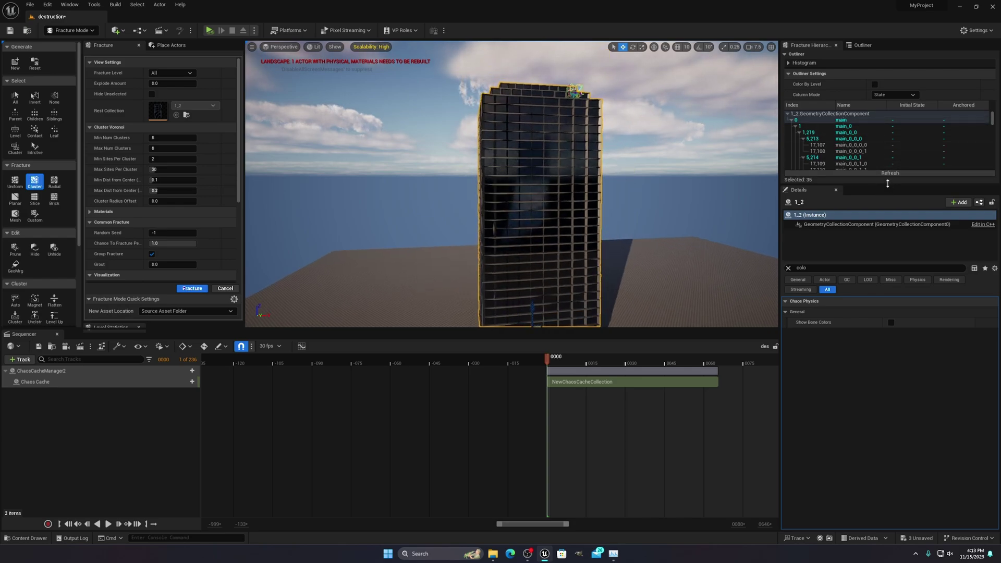
drag(888, 184, 879, 484)
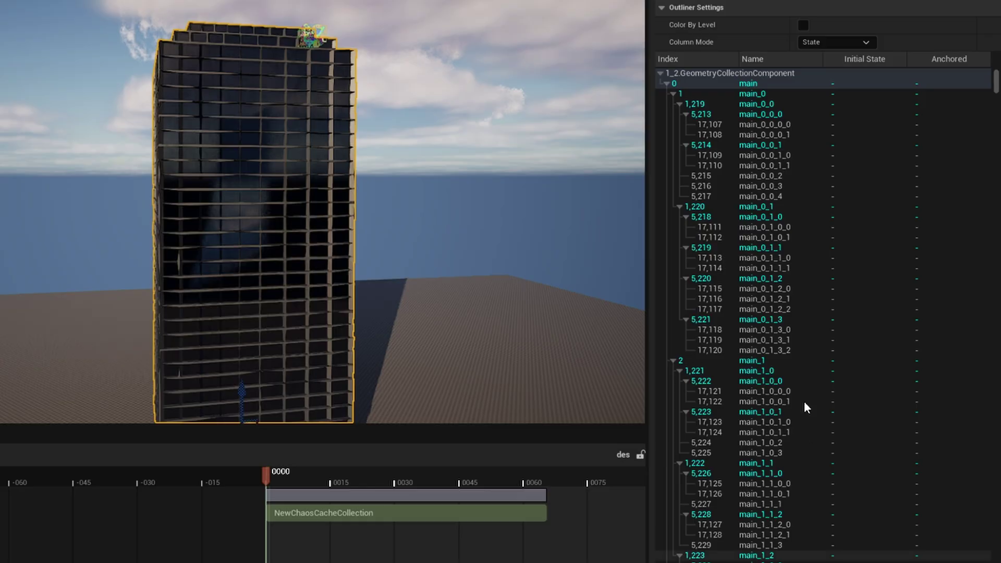
scroll(875, 314, down, 10)
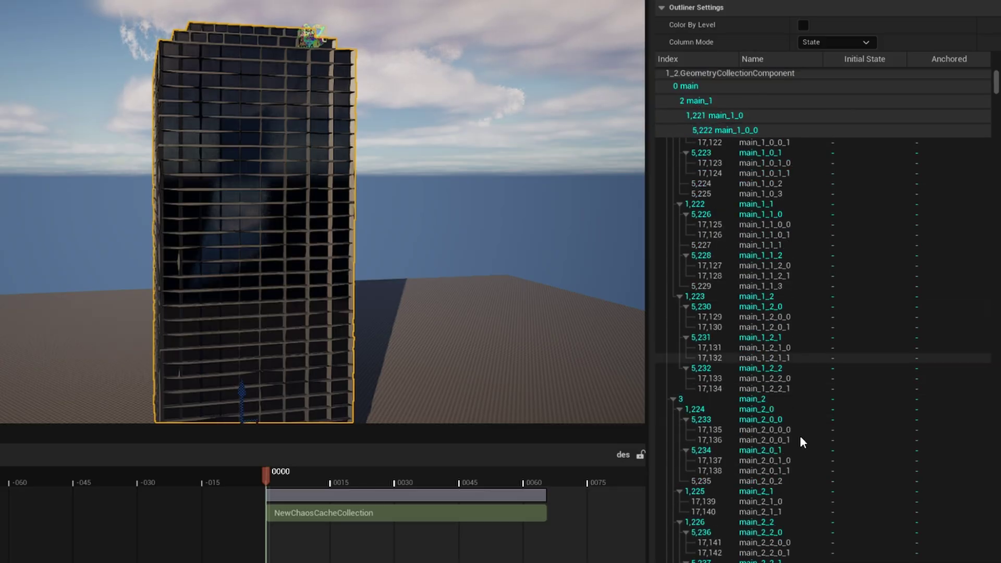
scroll(801, 442, down, 10)
drag(996, 83, 991, 522)
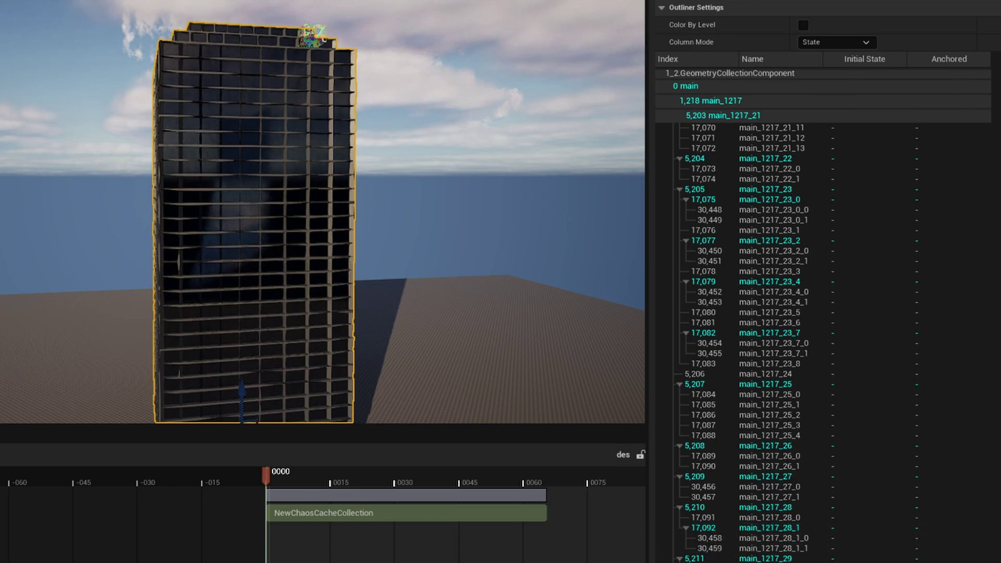
drag(996, 561, 961, 74)
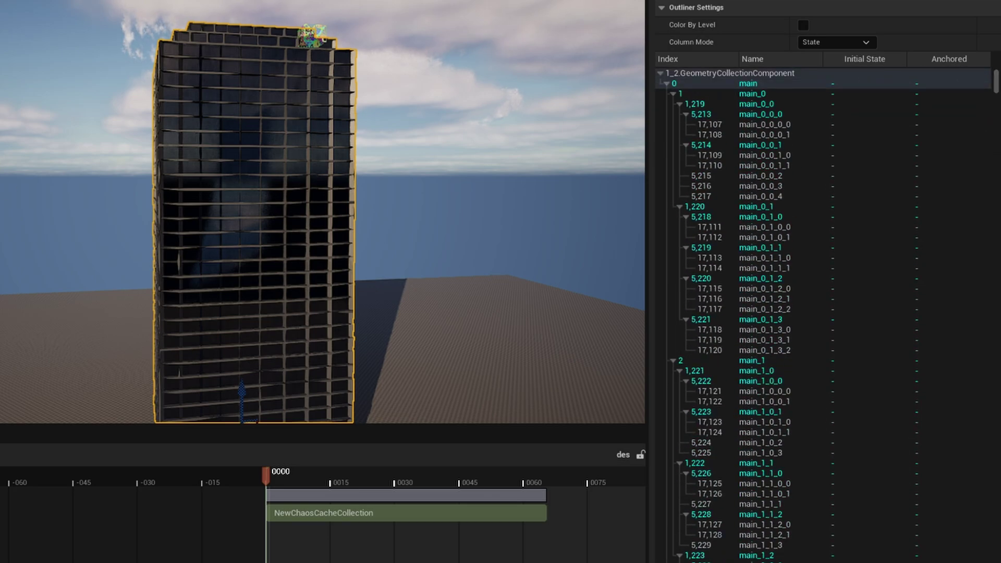
- Make the hidden FS_AnchorField_Generic actor visible in the level with the tower in view
right_drag(323, 209, 355, 287)
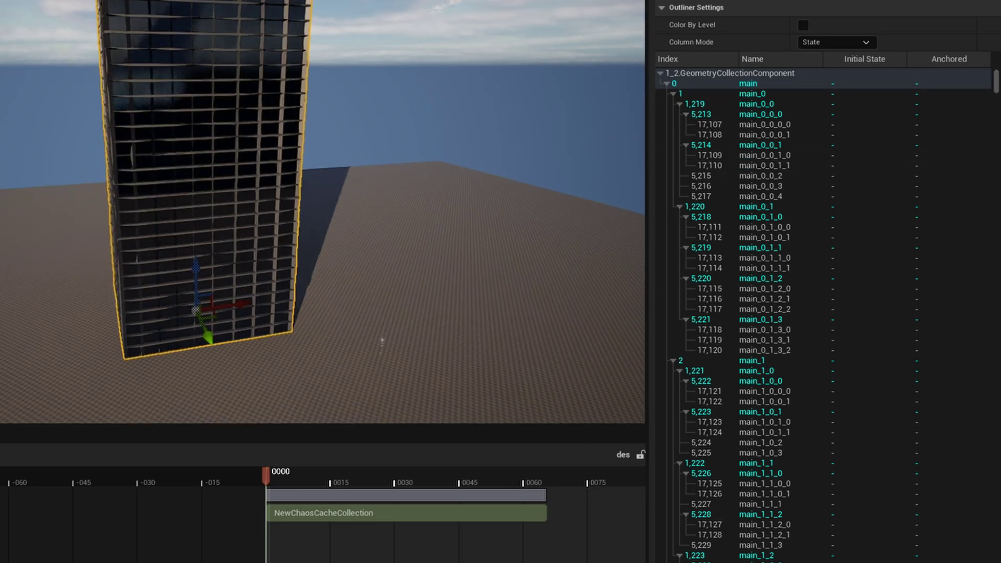
right_drag(382, 341, 354, 352)
key(w)
key(e)
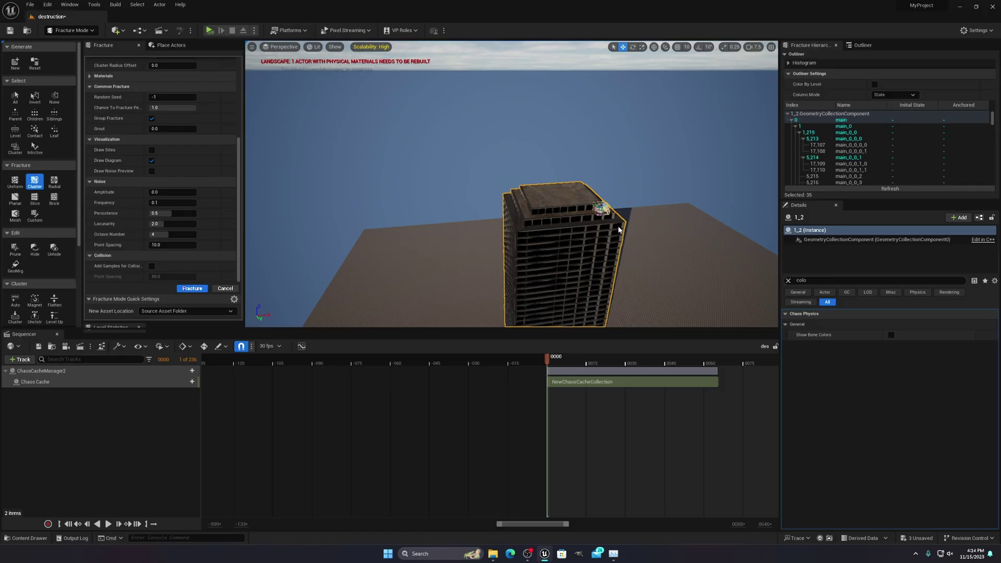
right_drag(665, 225, 699, 224)
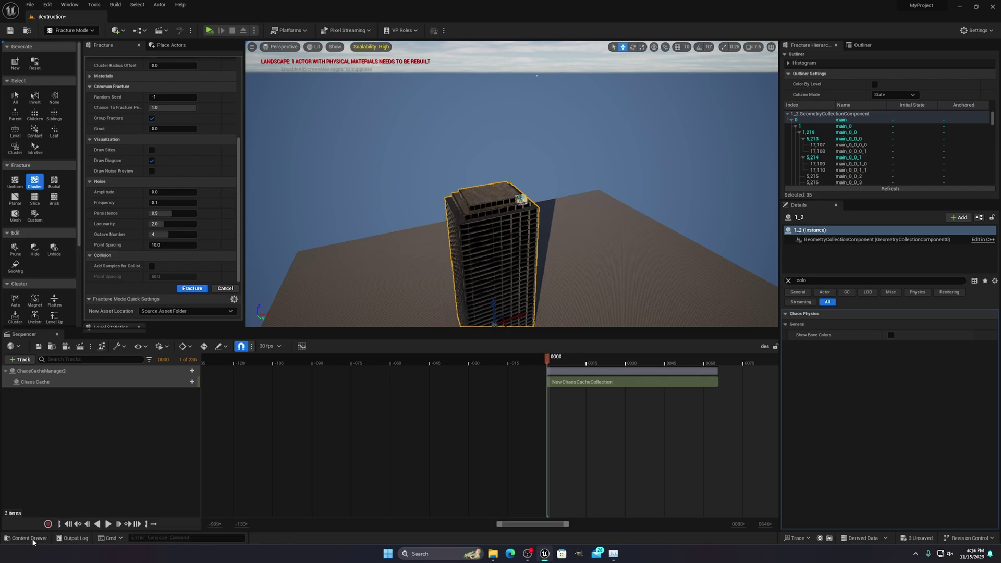
click(860, 45)
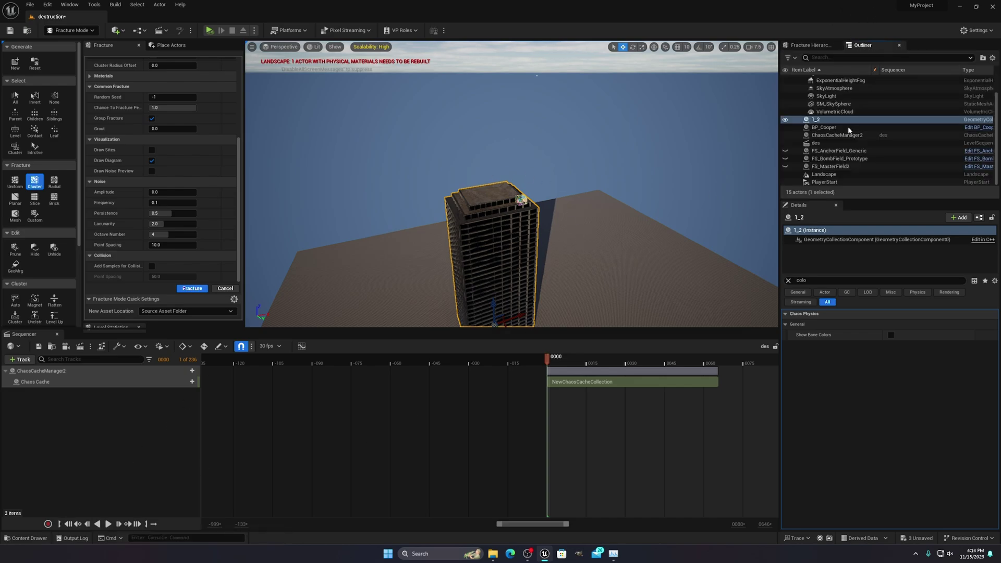
click(785, 151)
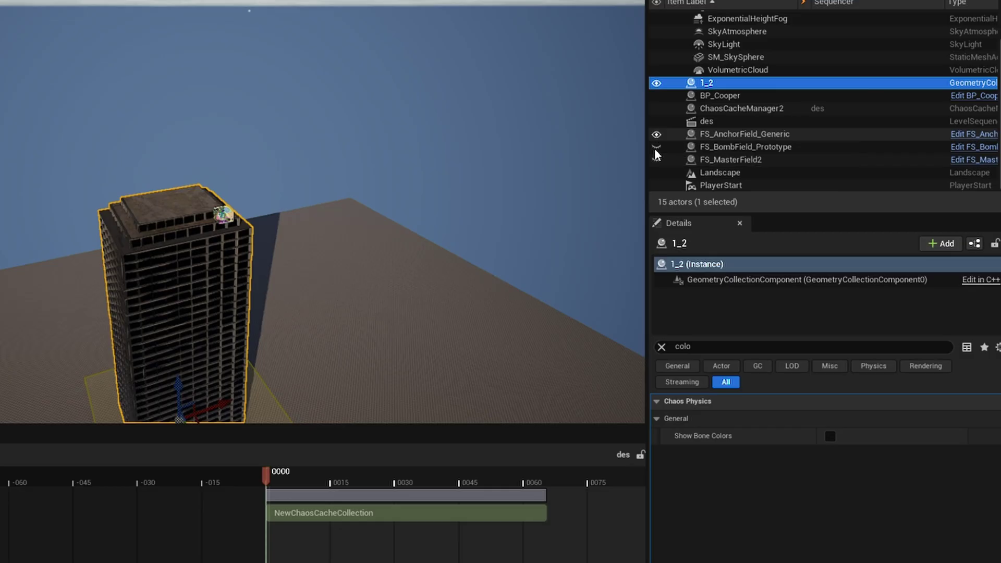
- Make the hidden FS_BombField_Prototype and FS_MasterField2 actors visible in the level
click(785, 159)
click(784, 167)
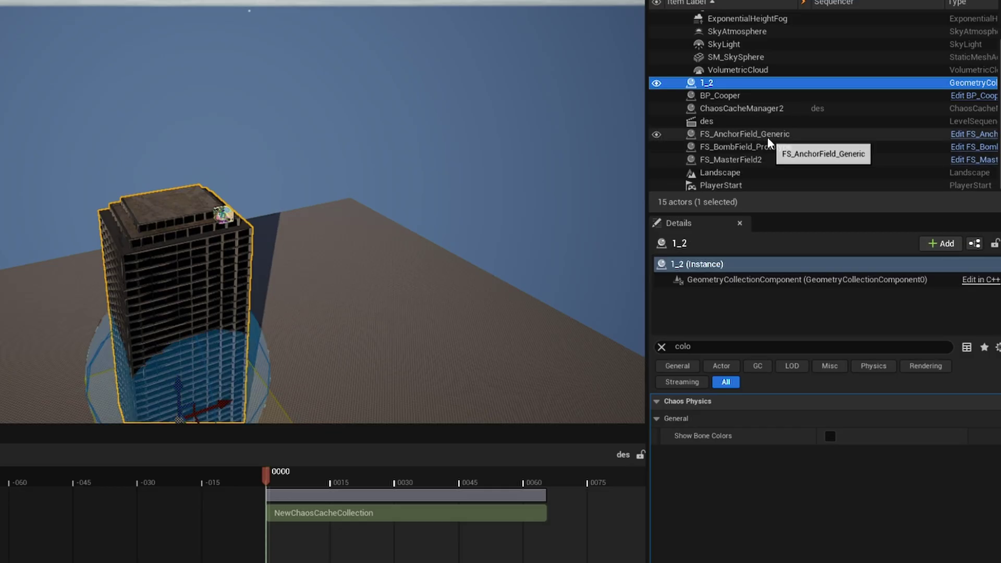
click(768, 136)
- Select FS_BombField_Prototype and FS_MasterField2 in turn to see where each field sits relative to the tower
right_drag(545, 231, 545, 183)
key(s)
click(618, 195)
right_drag(618, 195, 618, 219)
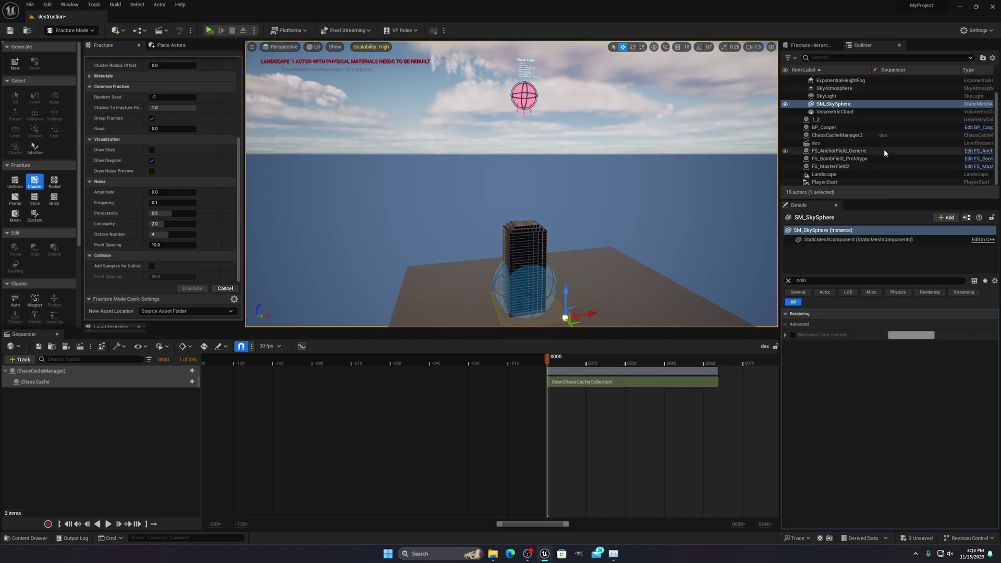
click(842, 158)
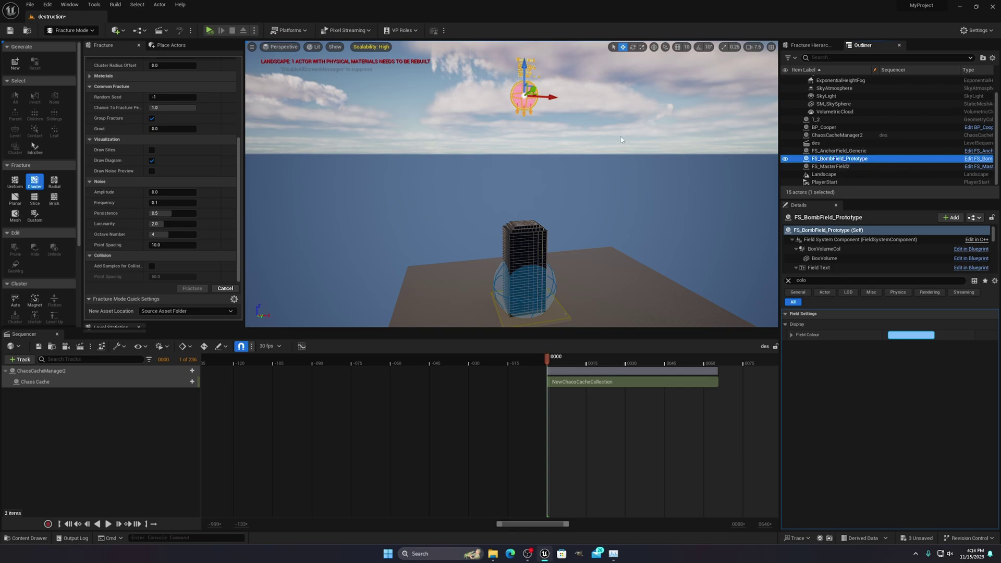
click(842, 167)
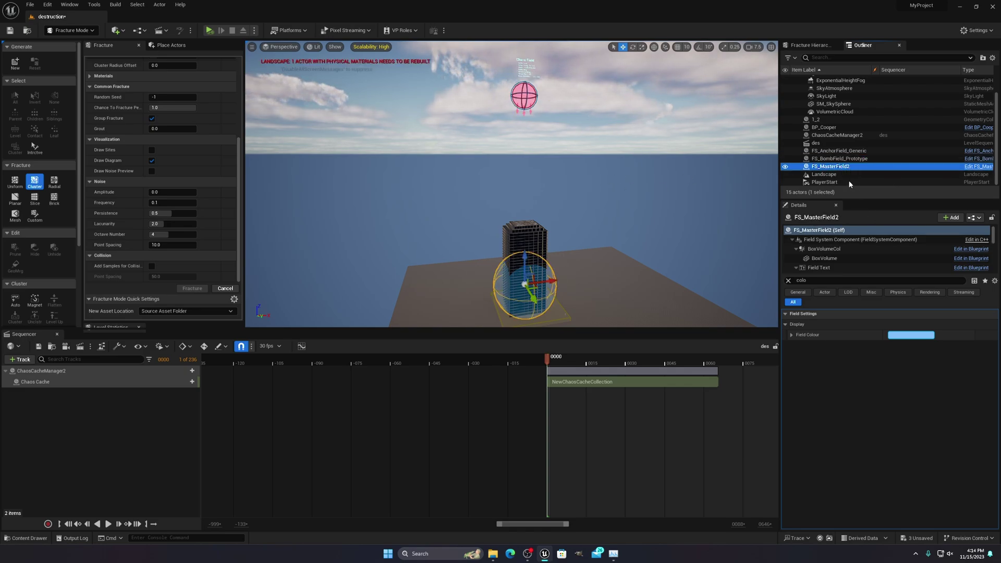
- Inspect the FS_AnchorField_Generic box at the tower's base, and compare it with FS_MasterField2 and FS_BombField_Prototype by selecting each
click(838, 151)
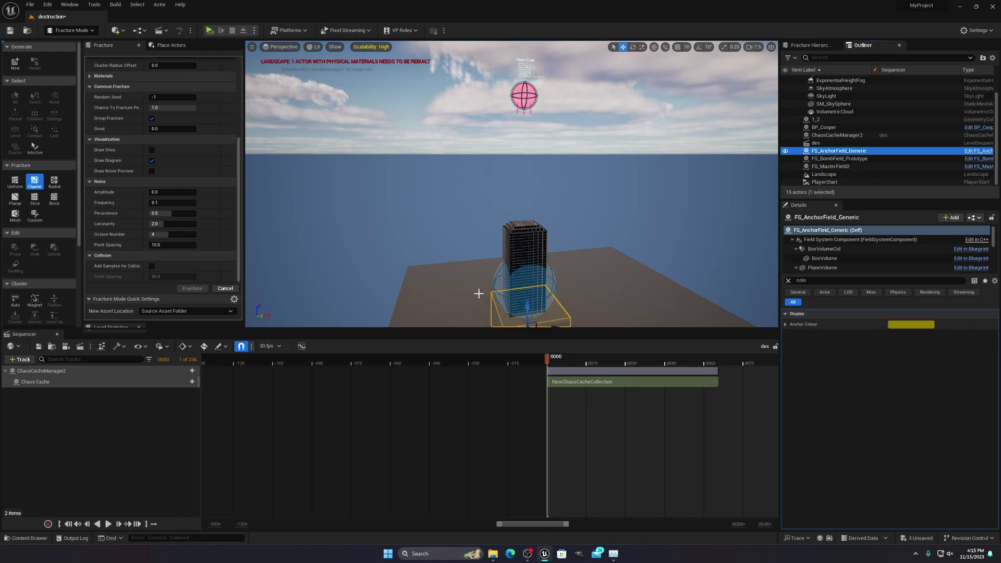
key(s)
right_drag(487, 267, 494, 281)
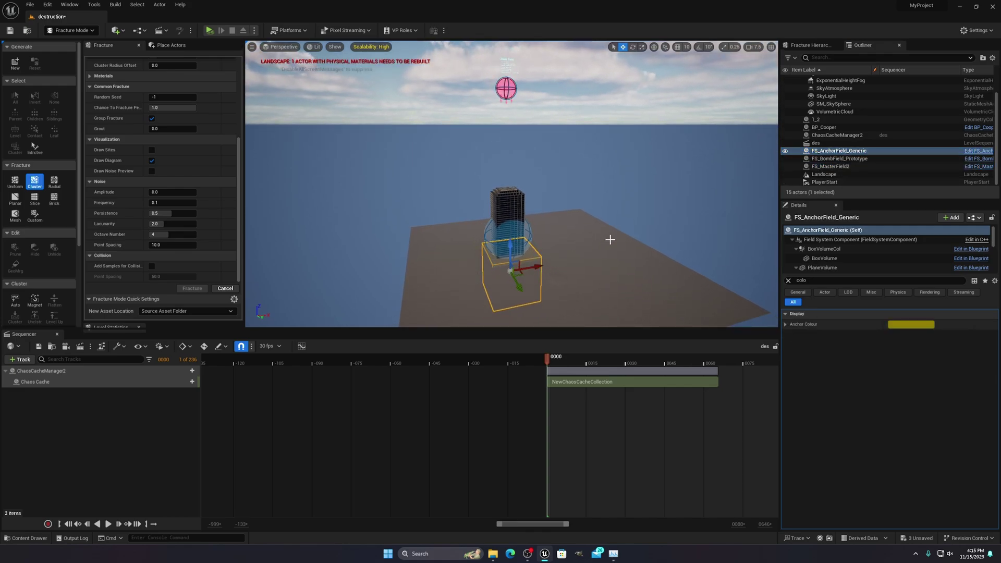
right_drag(610, 240, 600, 198)
key(w)
key(s)
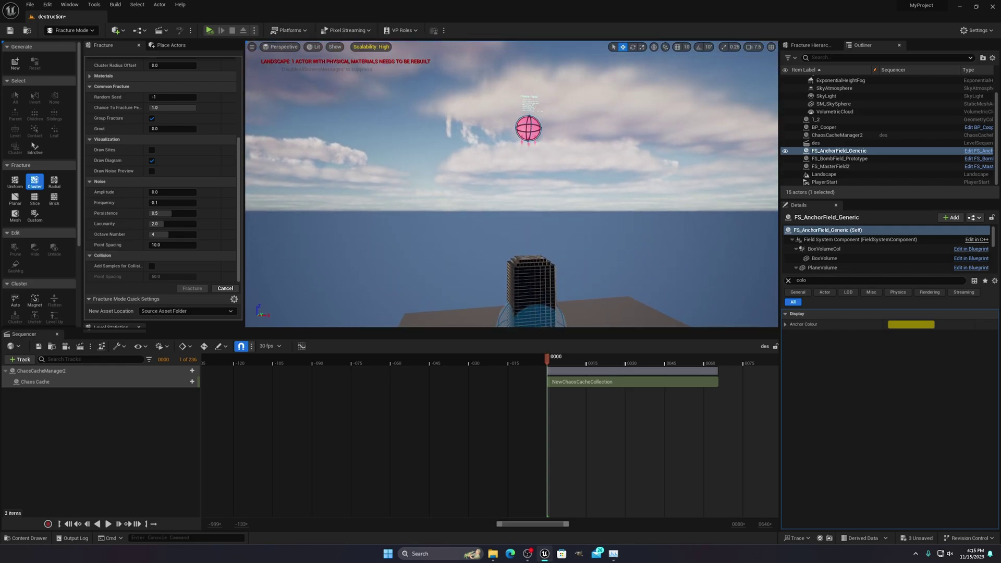
key(s)
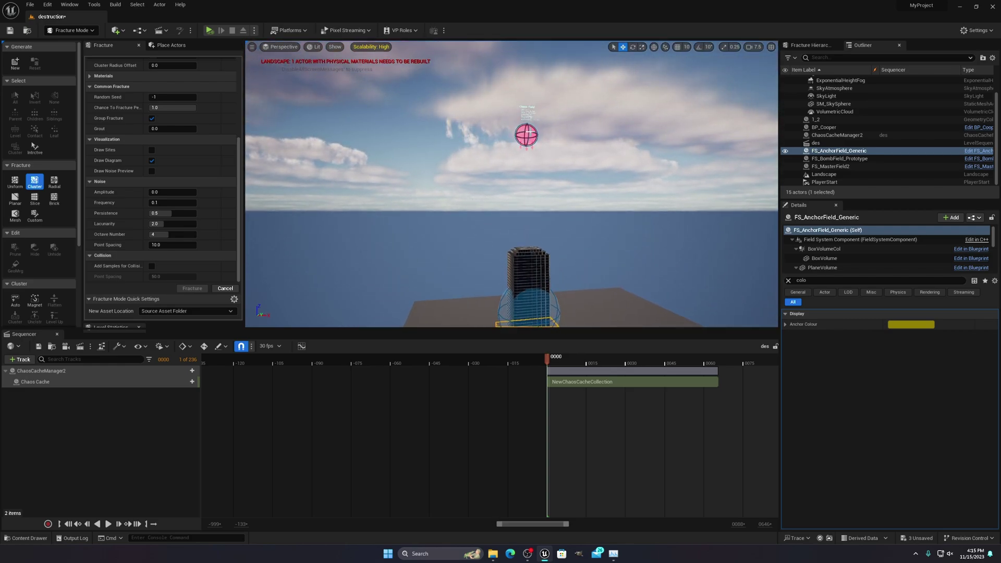
click(834, 167)
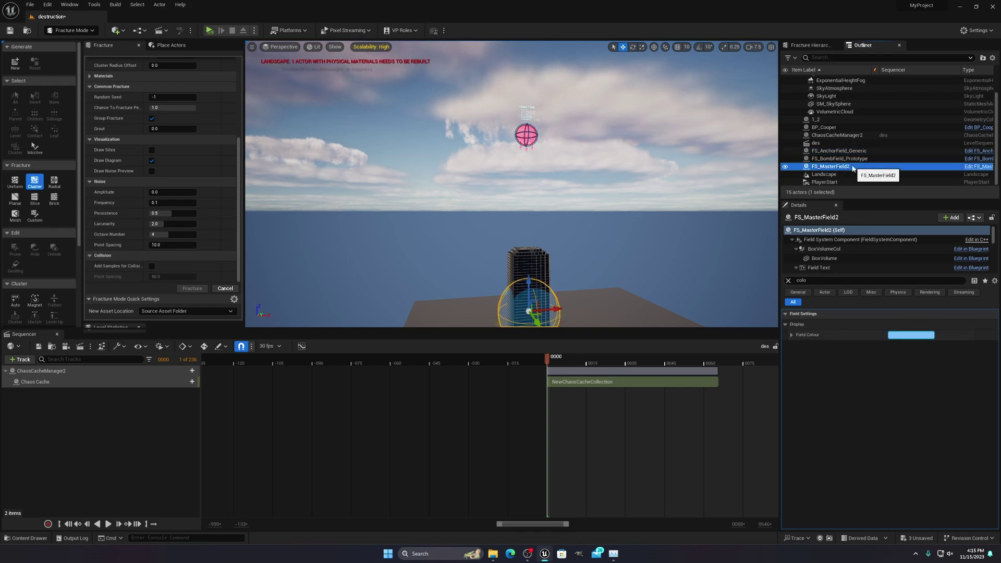
click(854, 158)
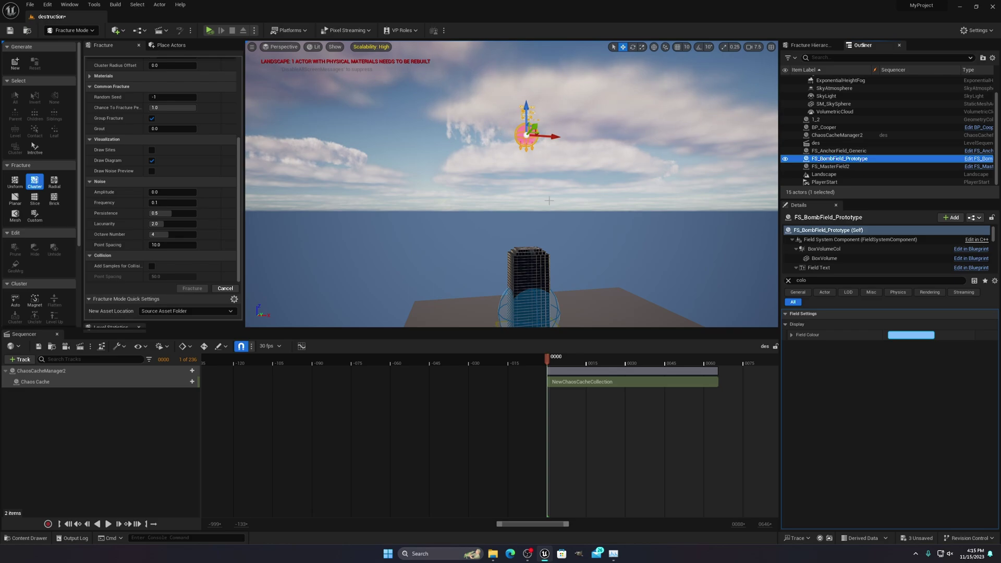
- Scrub the des sequence to frame 12 and examine the tower's roof
right_drag(532, 303, 558, 360)
key(w)
key(e)
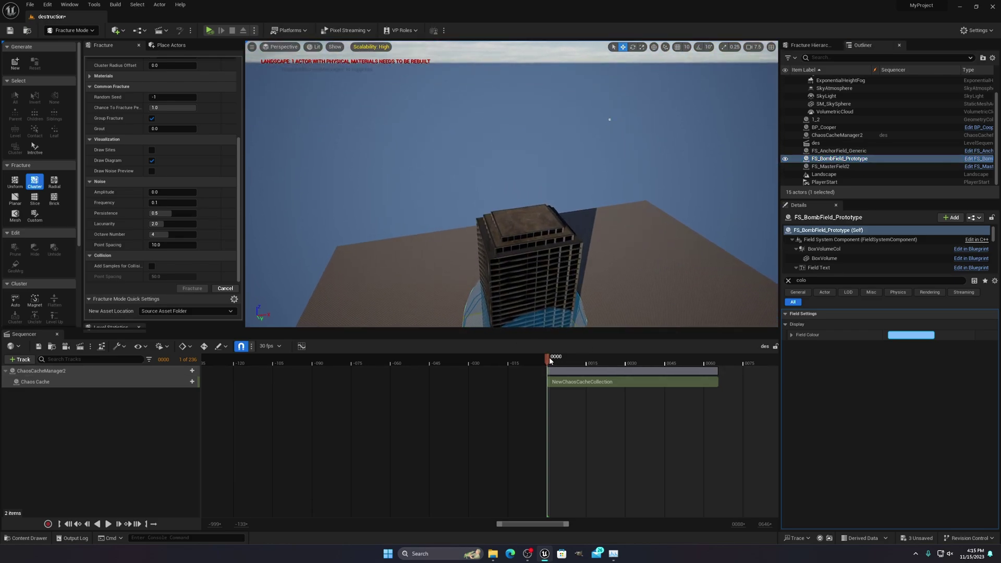
drag(550, 360, 579, 360)
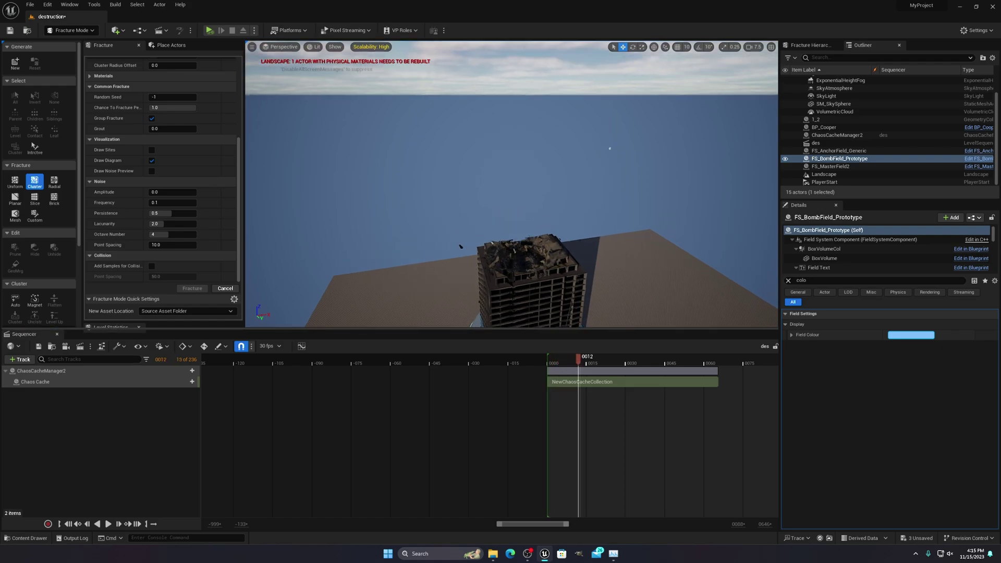
- Advance the sequence to frame 15 and examine the destruction of the whole tower, including its lower floors
right_drag(563, 250, 555, 210)
key(w)
key(w)
key(s)
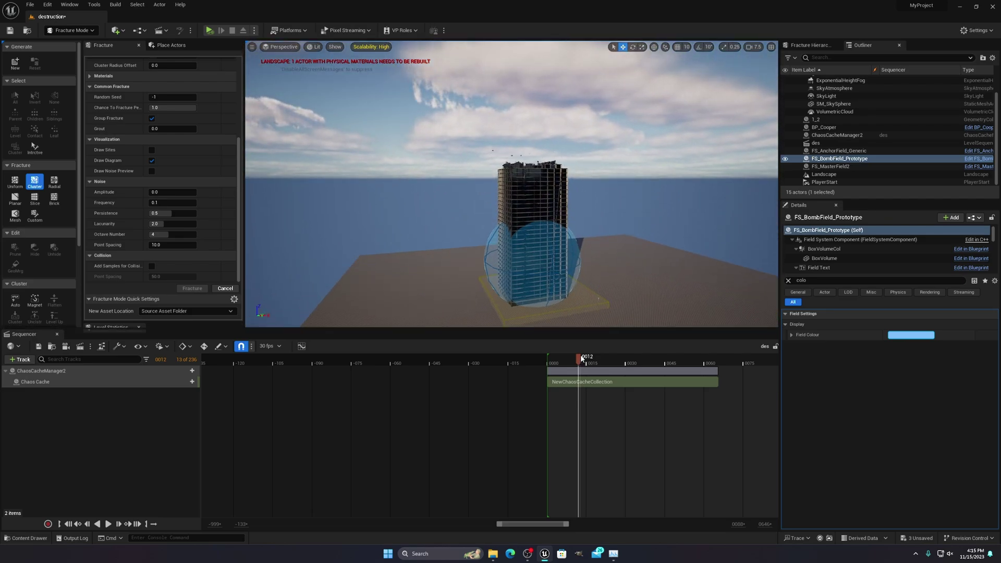
drag(585, 358, 588, 359)
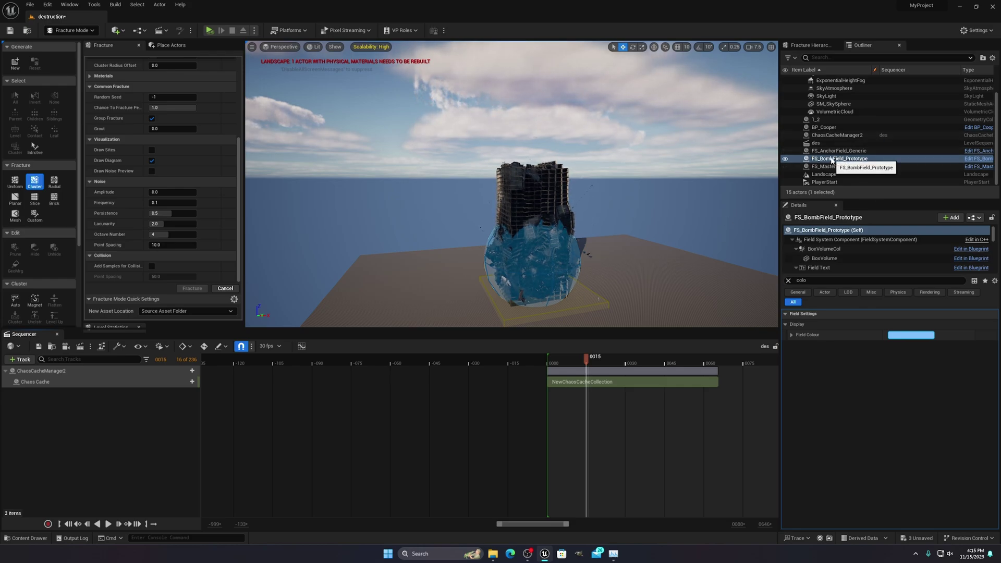
- Select FS_MasterField2 and relocate it from the tower's base to the open ground beside the tower
click(817, 159)
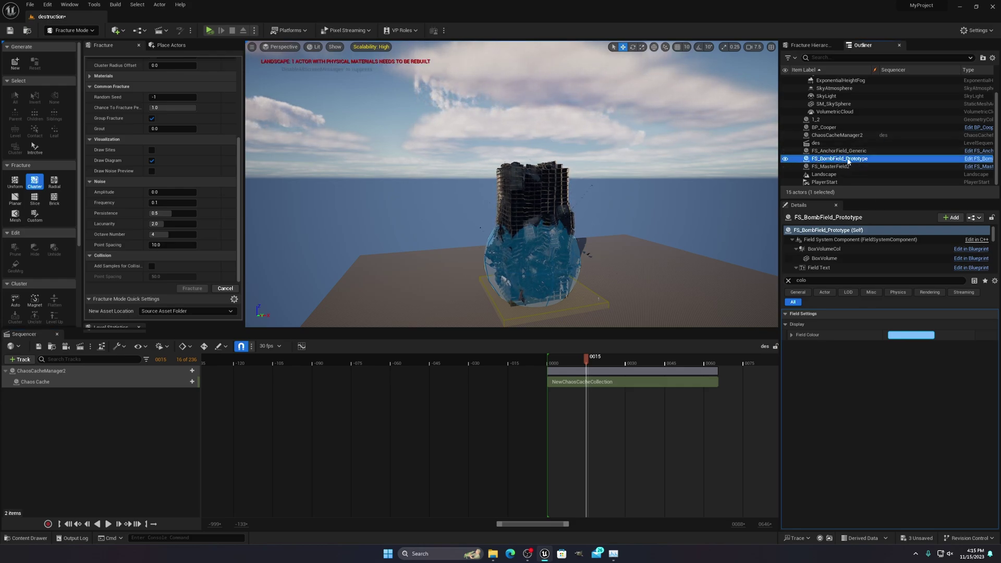
click(837, 167)
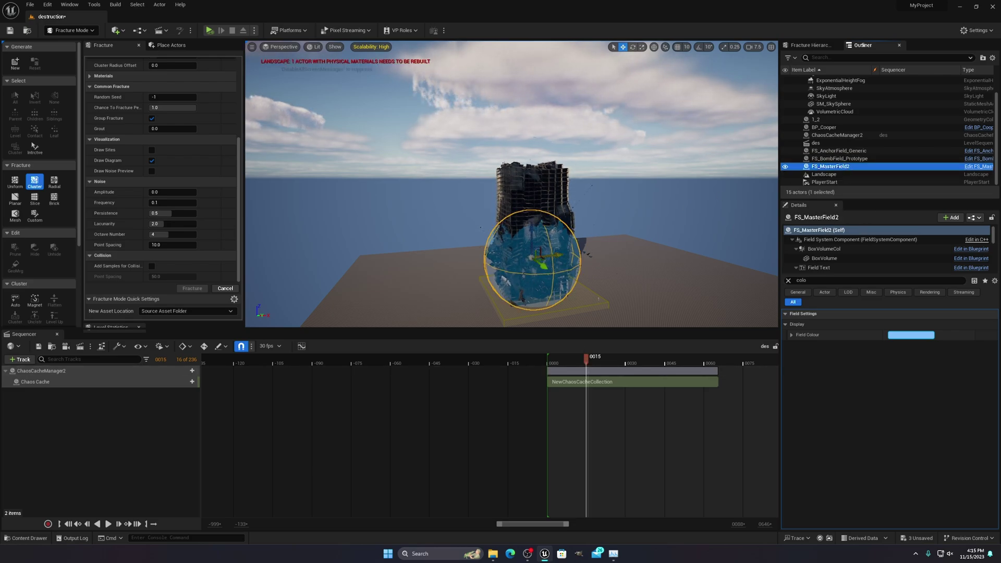
drag(545, 257, 696, 241)
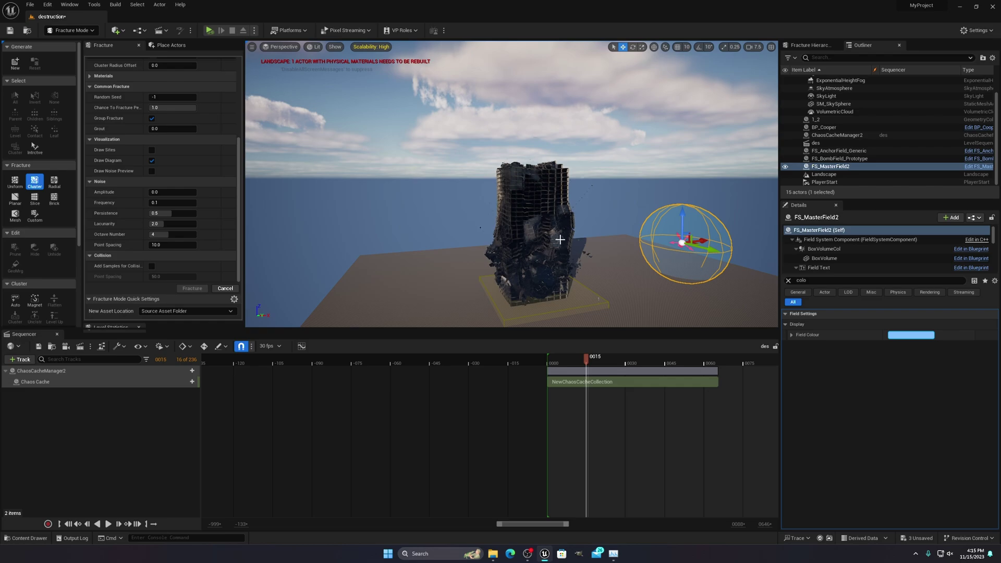
- Return the sequence to frame 4 and look over the intact tower, the bomb field above it and the master field beside it
drag(586, 359, 557, 359)
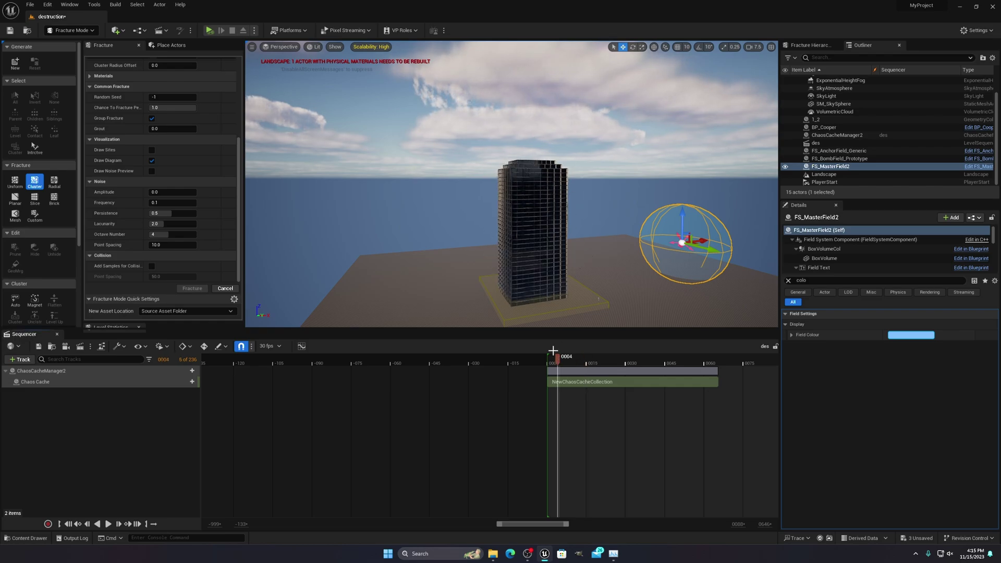
right_drag(581, 244, 571, 197)
right_drag(516, 142, 545, 172)
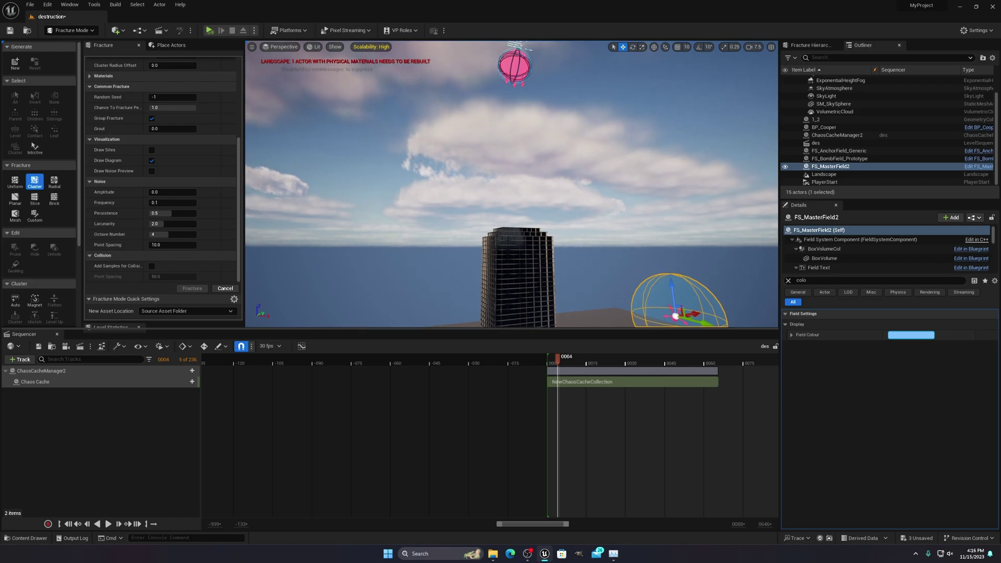
right_drag(673, 232, 689, 258)
mouse_move(530, 298)
right_down()
mouse_move(537, 312)
mouse_move(546, 291)
right_up()
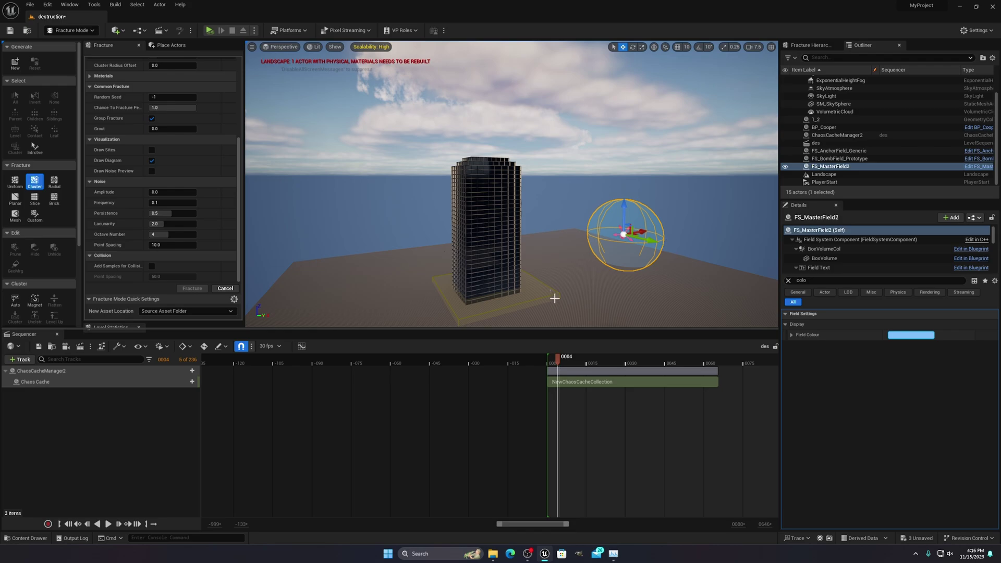
right_drag(522, 240, 494, 206)
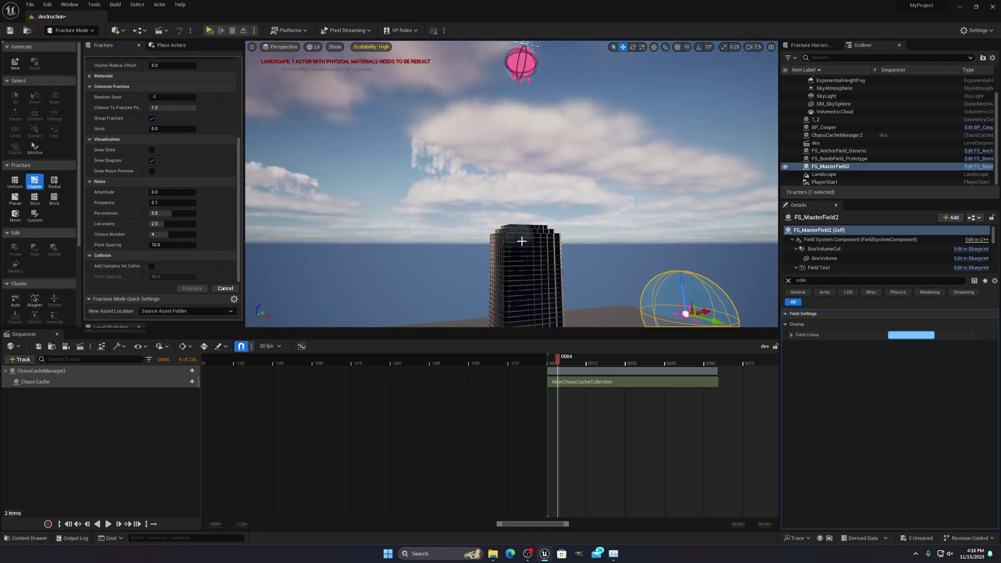
right_drag(728, 270, 736, 284)
right_drag(501, 272, 505, 282)
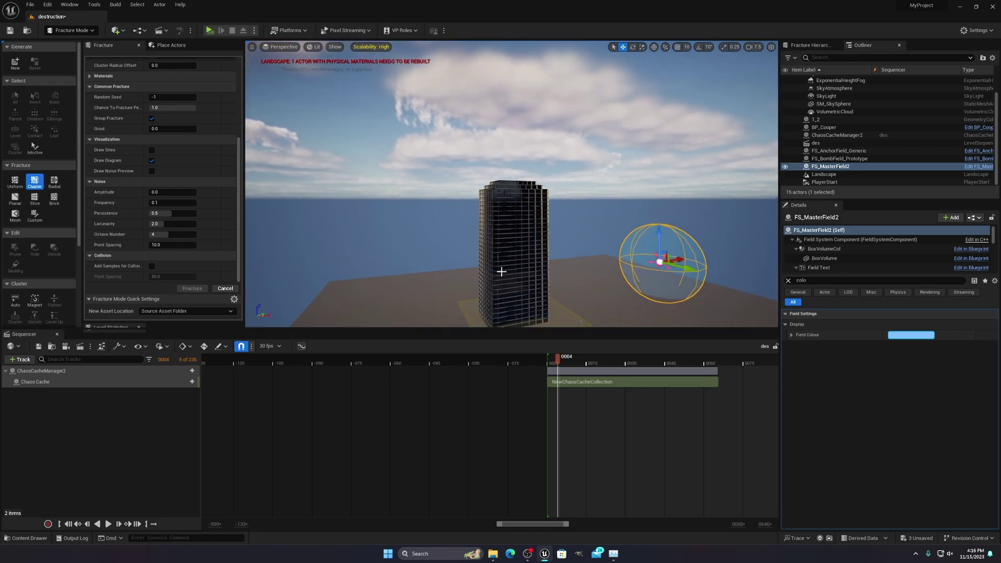
- Scrub the sequence to frame 12 and on to frame 17, examining the tower's top and lower floors
drag(559, 361, 579, 362)
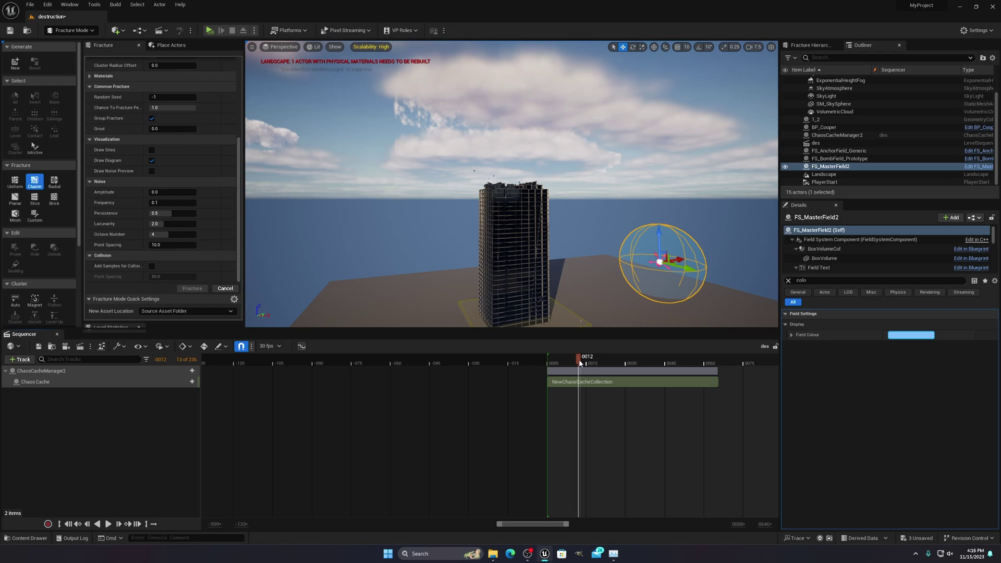
right_click(579, 361)
mouse_move(527, 138)
right_down()
mouse_move(527, 152)
mouse_move(520, 99)
mouse_move(527, 133)
right_up()
right_drag(494, 218, 501, 230)
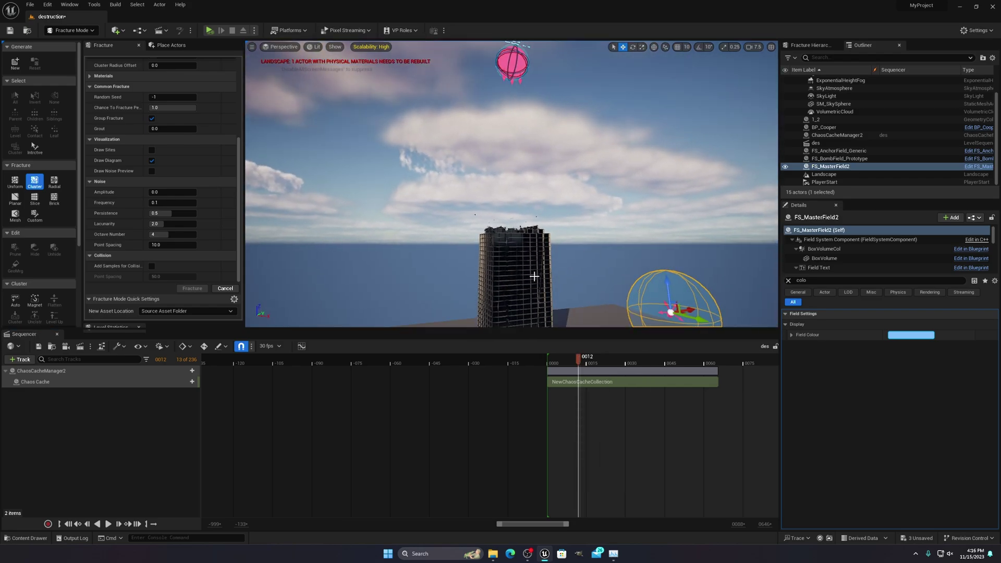
right_drag(534, 276, 539, 300)
right_drag(523, 224, 525, 256)
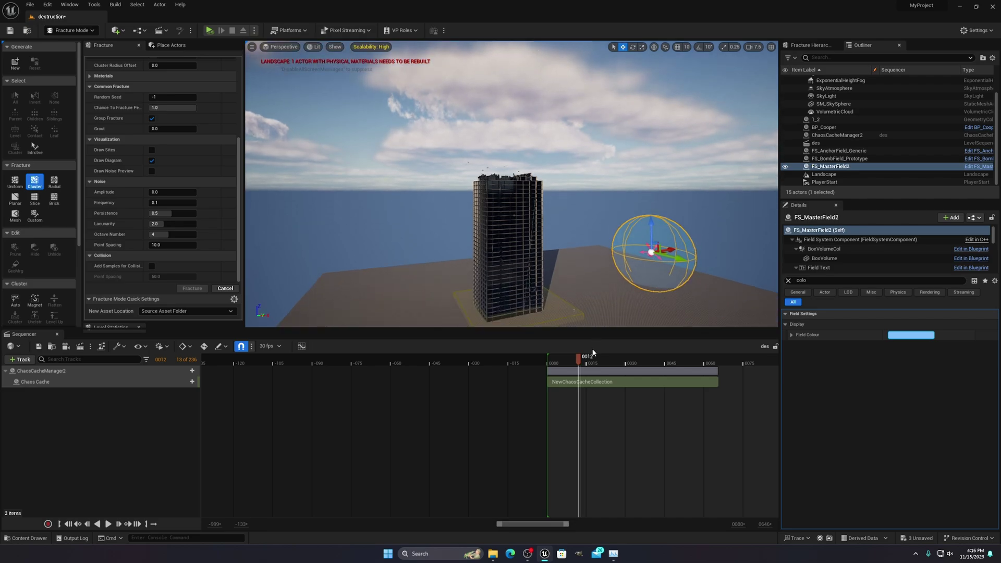
drag(574, 361, 592, 365)
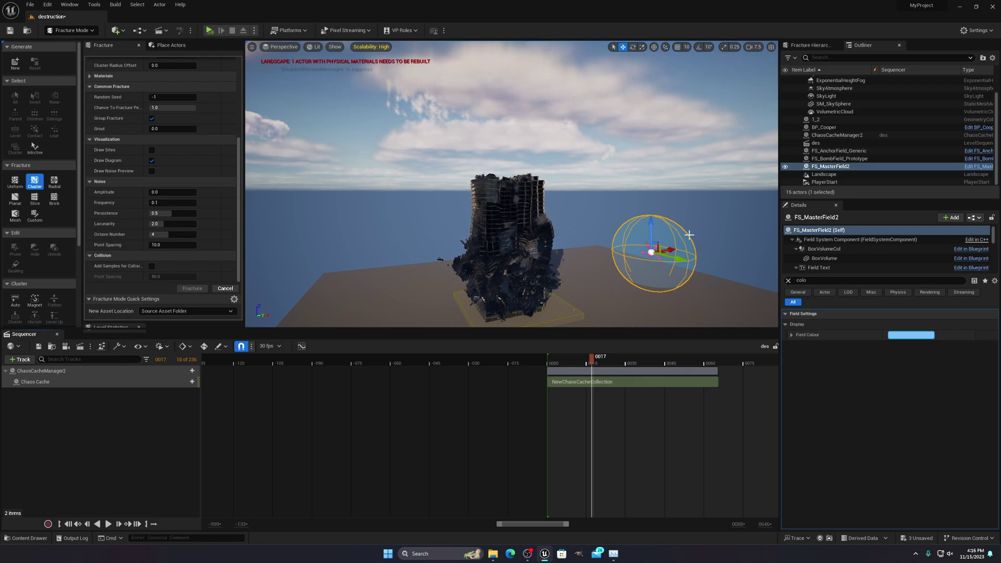
- Compare the position of the bomb field above the collapsing tower with the master field beside it
right_drag(457, 133, 451, 102)
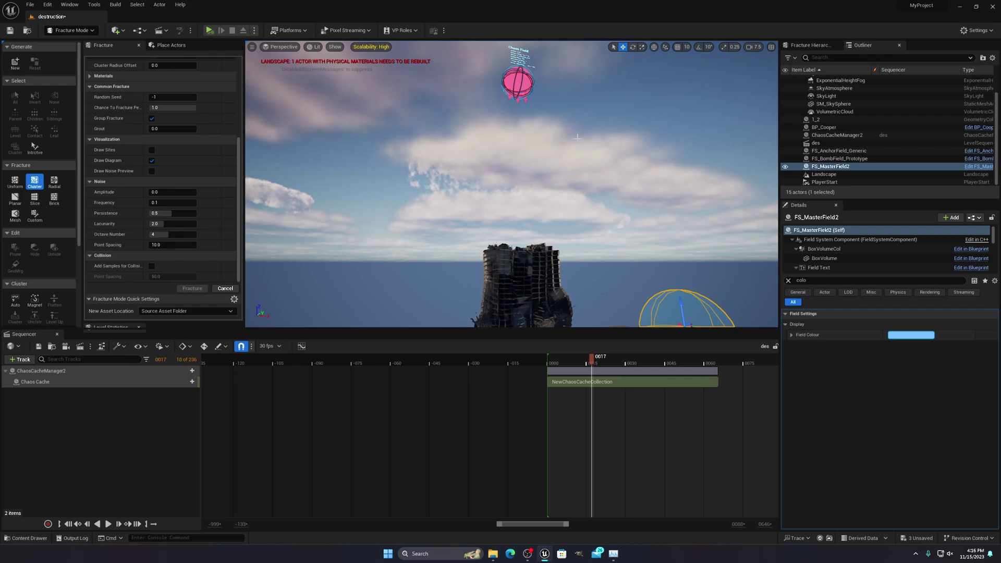
right_drag(528, 58, 538, 104)
mouse_move(601, 206)
right_down()
mouse_move(580, 166)
mouse_move(601, 206)
right_up()
right_drag(492, 156, 493, 135)
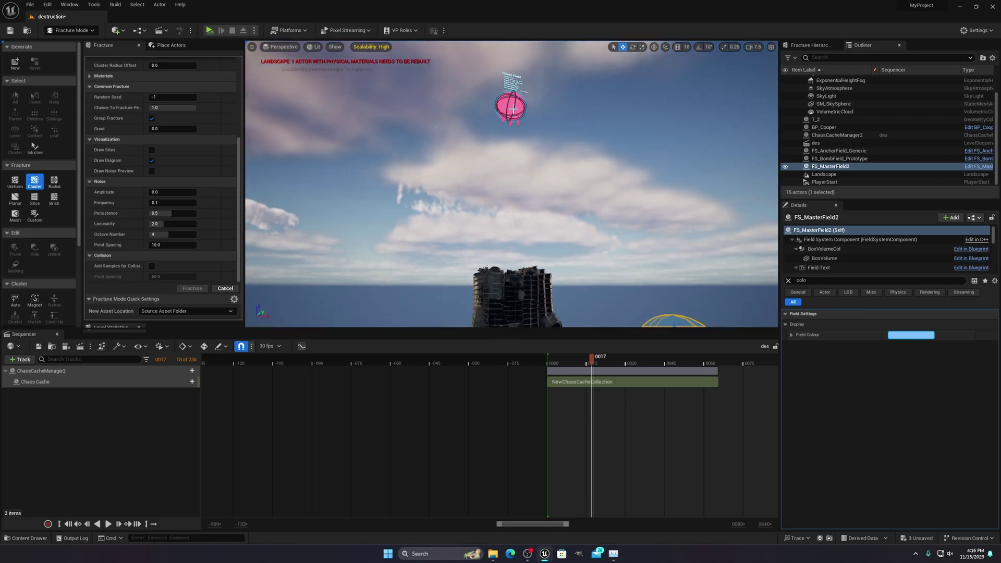
right_drag(530, 184, 530, 204)
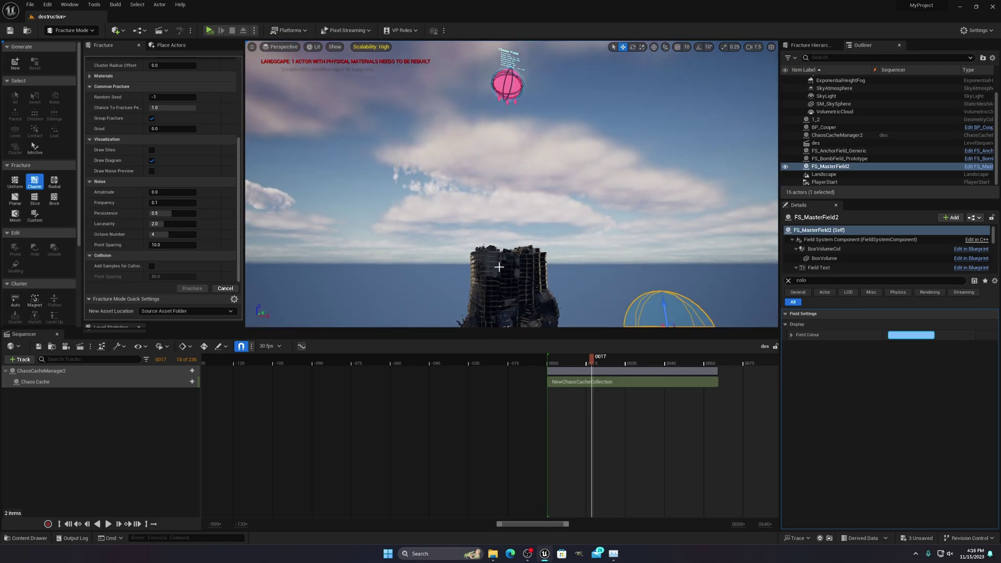
right_drag(674, 265, 674, 292)
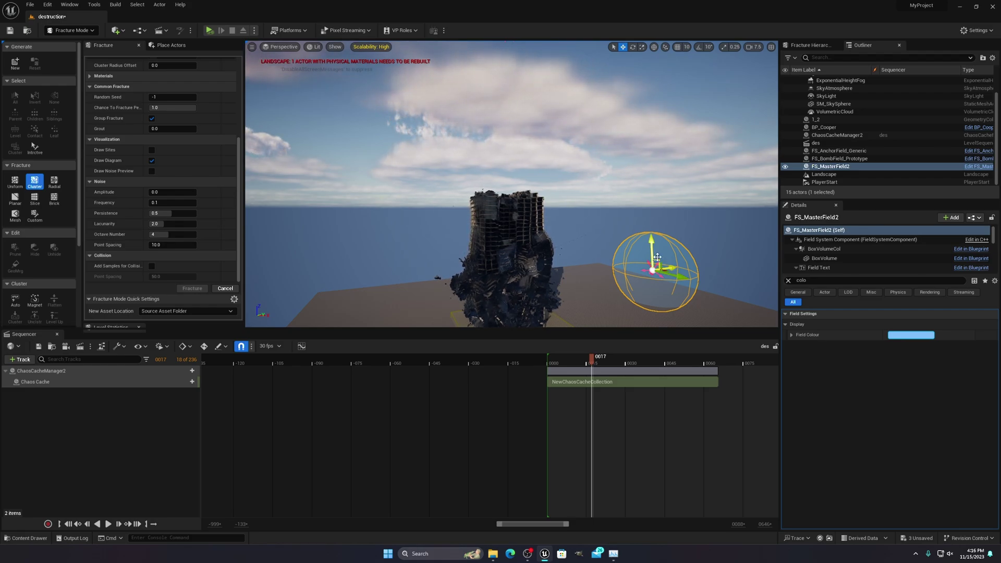
right_drag(579, 258, 566, 284)
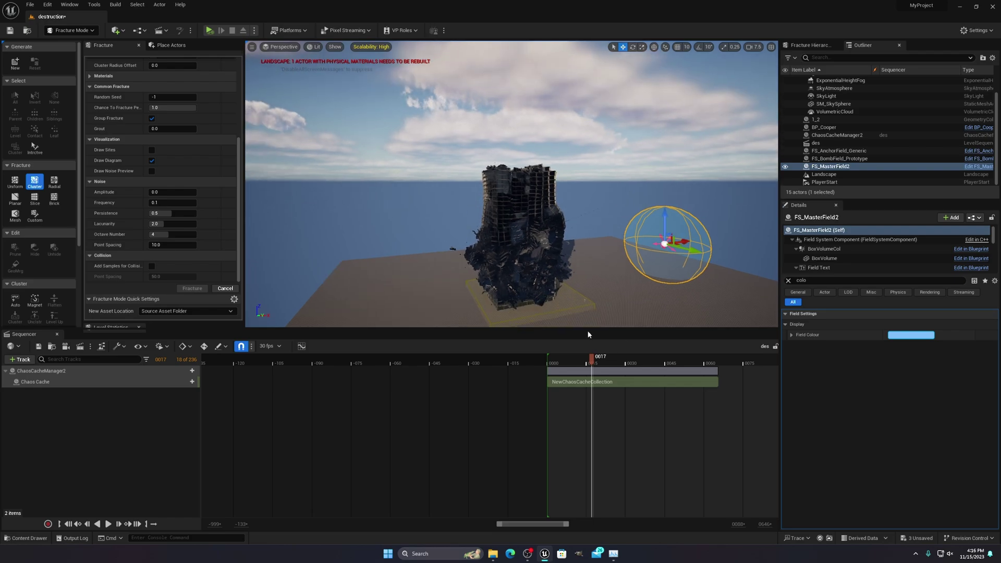
- Advance the sequence to frame 19, examine the debris around the tower's base up close and reselect FS_MasterField2
drag(568, 357, 596, 358)
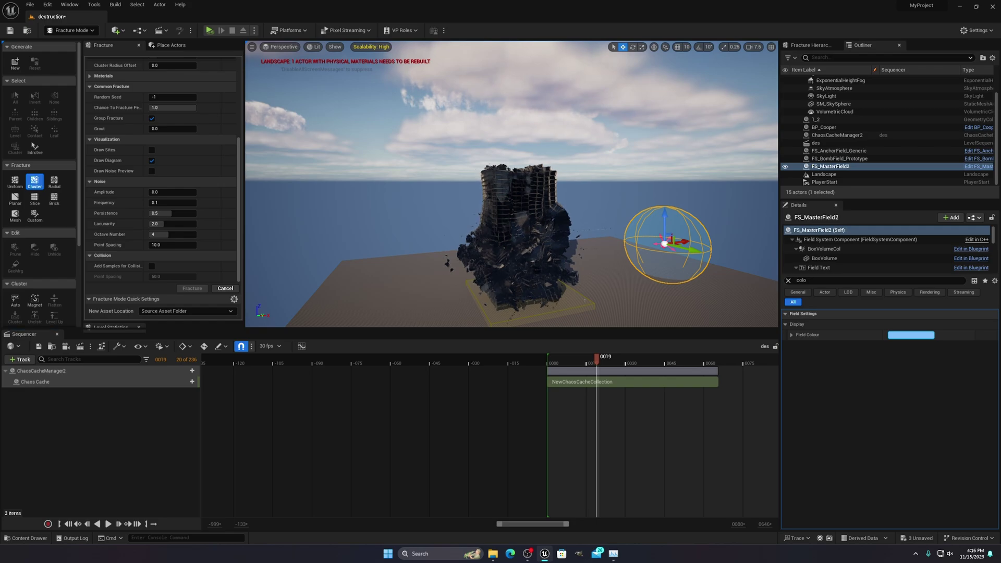
click(557, 311)
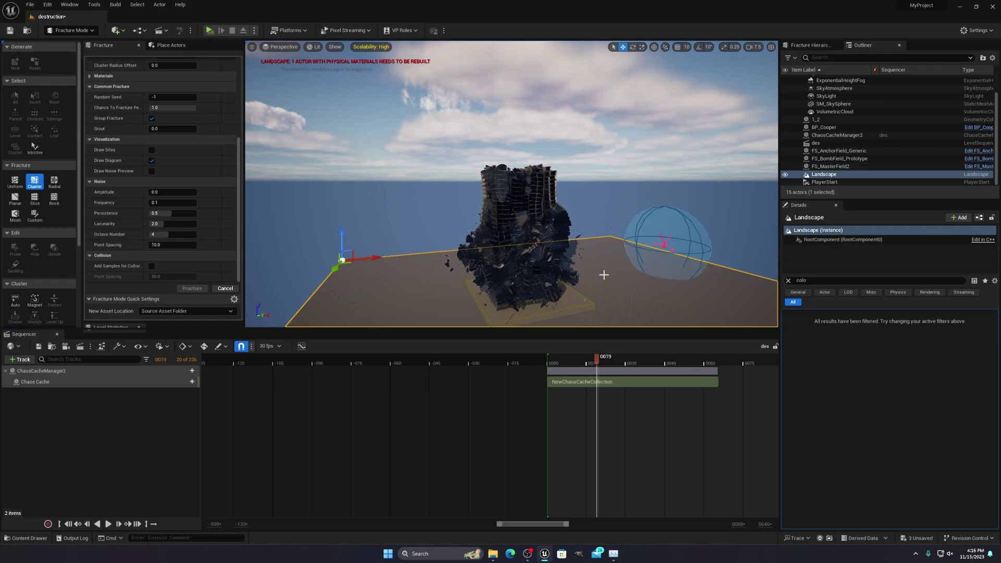
key(w)
right_drag(523, 285, 523, 320)
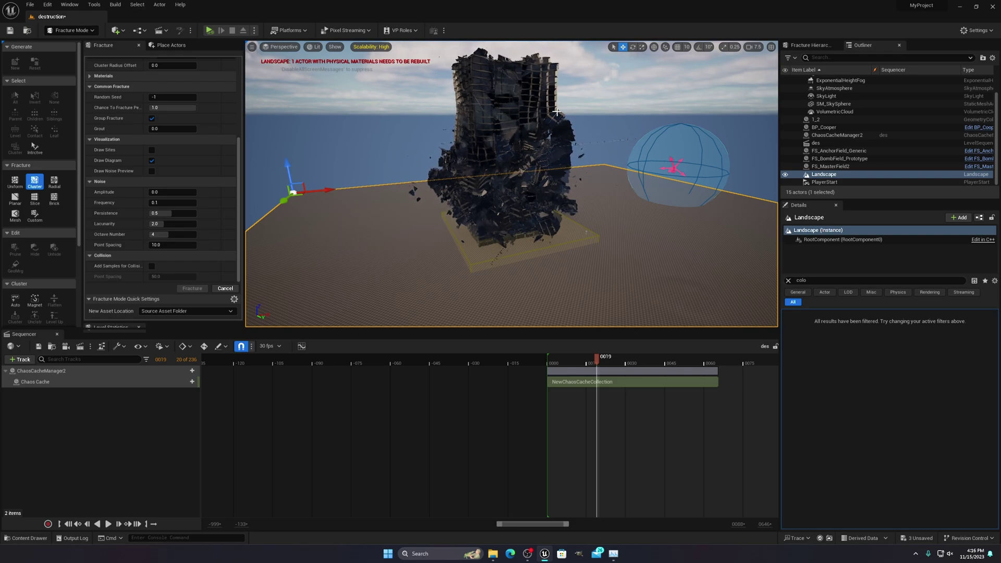
click(849, 166)
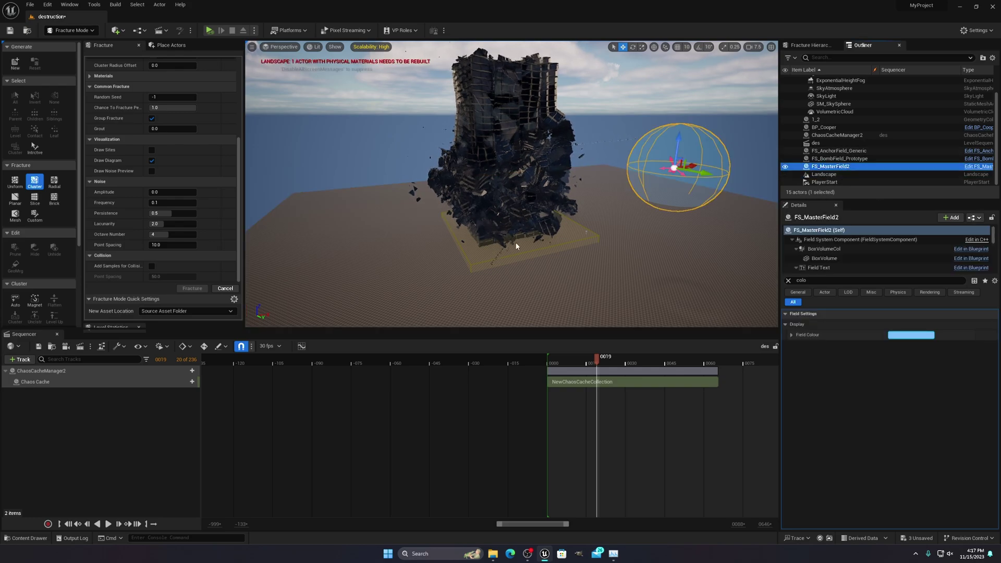
- Select FS_AnchorField_Generic, clear the details property filter and look over its anchor box around the collapsing tower's base
click(840, 151)
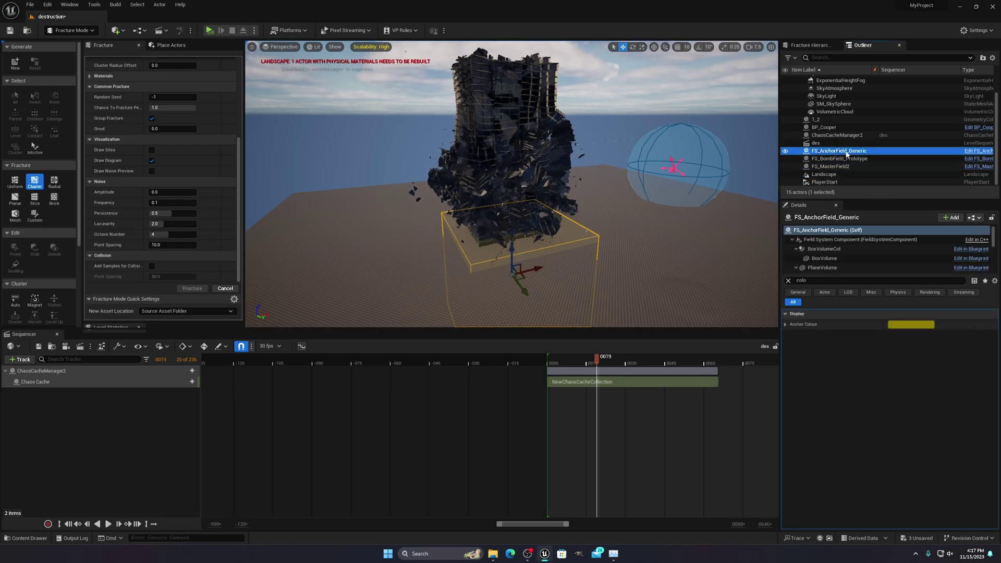
click(788, 280)
right_drag(620, 240, 619, 232)
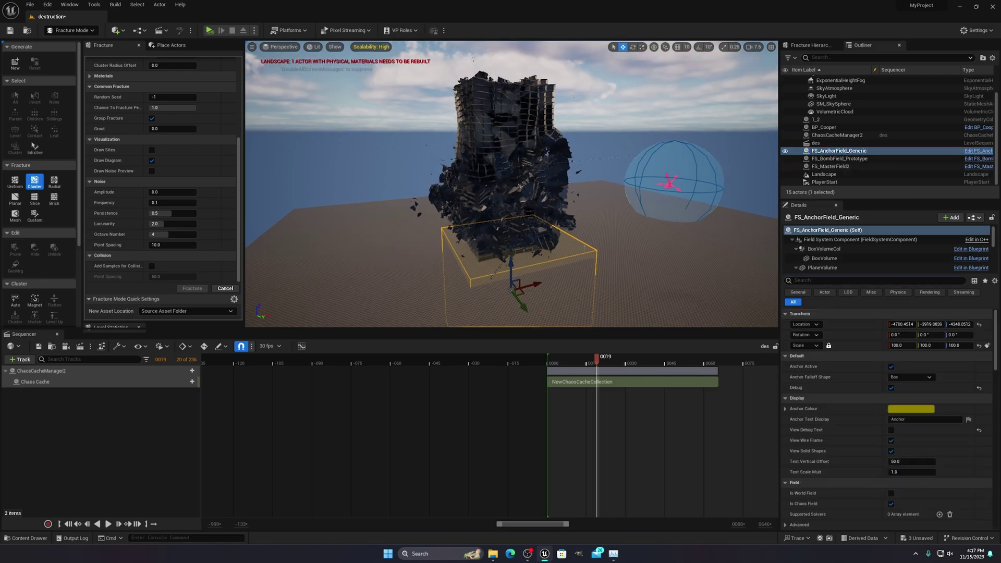
key(s)
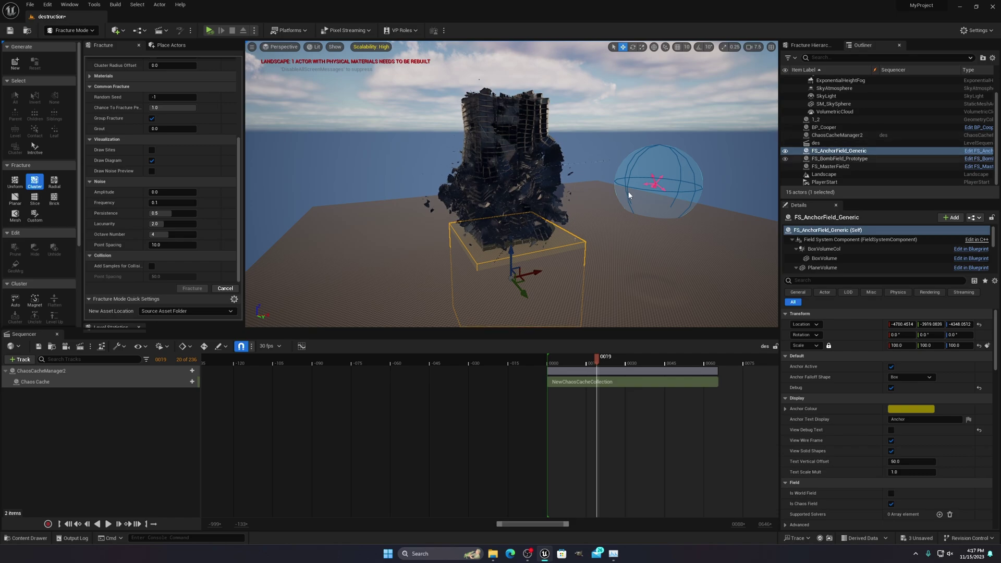
right_drag(629, 195, 630, 186)
key(w)
key(e)
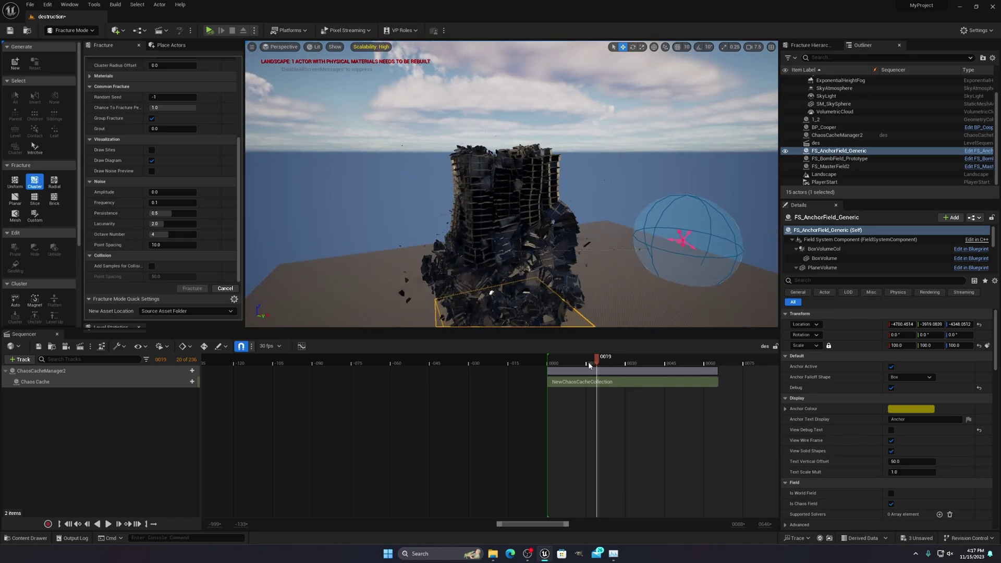
- Return the sequence to frame 2 and select FS_BombField_Prototype above the intact tower
drag(588, 362, 552, 359)
right_drag(587, 155, 587, 145)
click(847, 159)
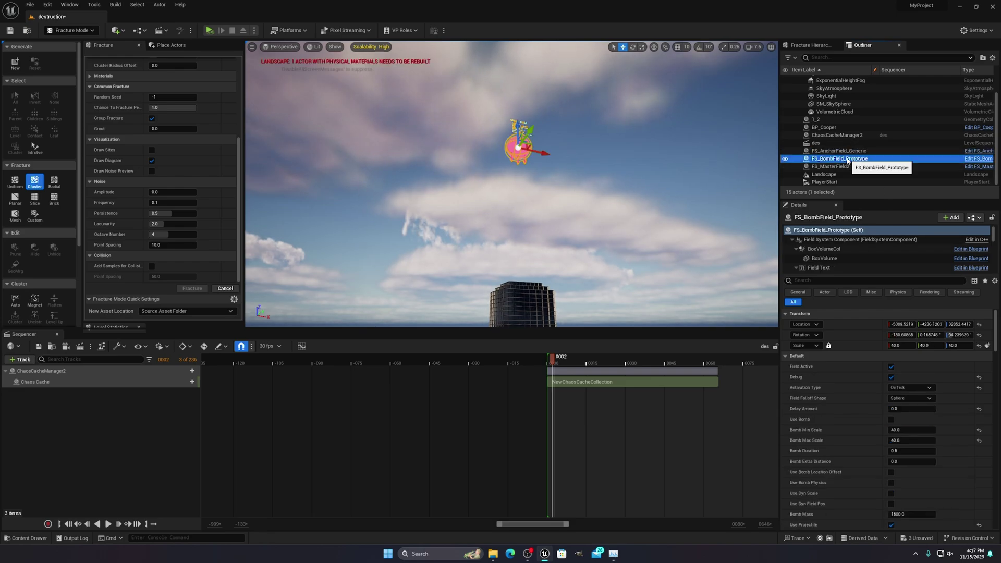
right_drag(558, 196, 557, 202)
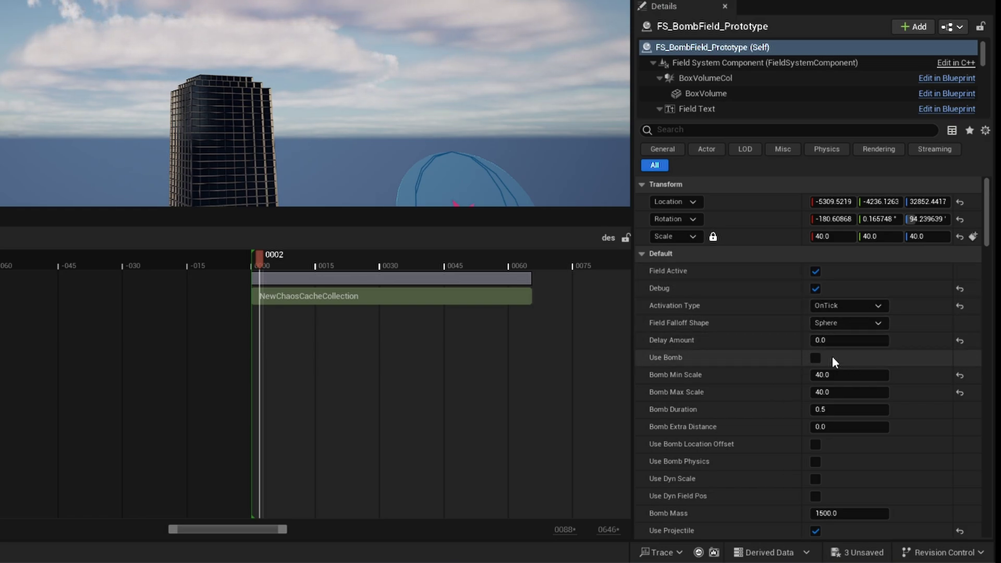
- Review the bomb field's default settings, including activation type, delay, bomb scale and duration, and projectile options
scroll(702, 358, down, 1)
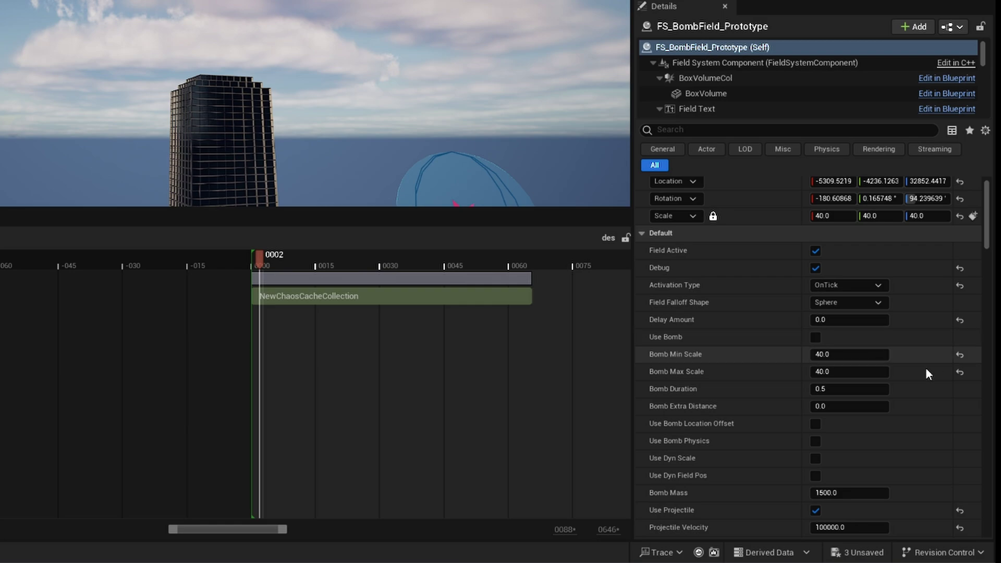
scroll(764, 403, up, 1)
scroll(733, 331, down, 3)
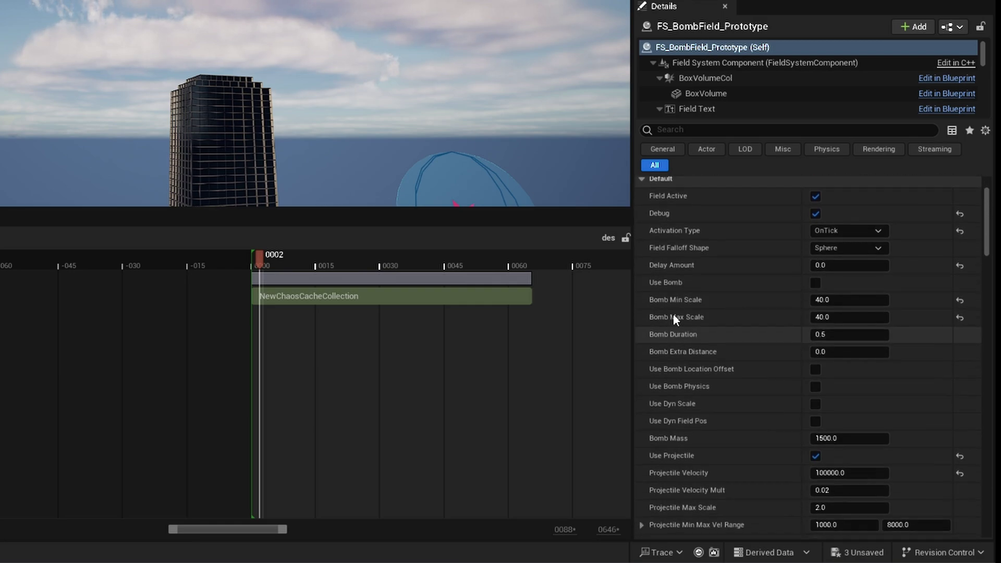
scroll(755, 317, up, 1)
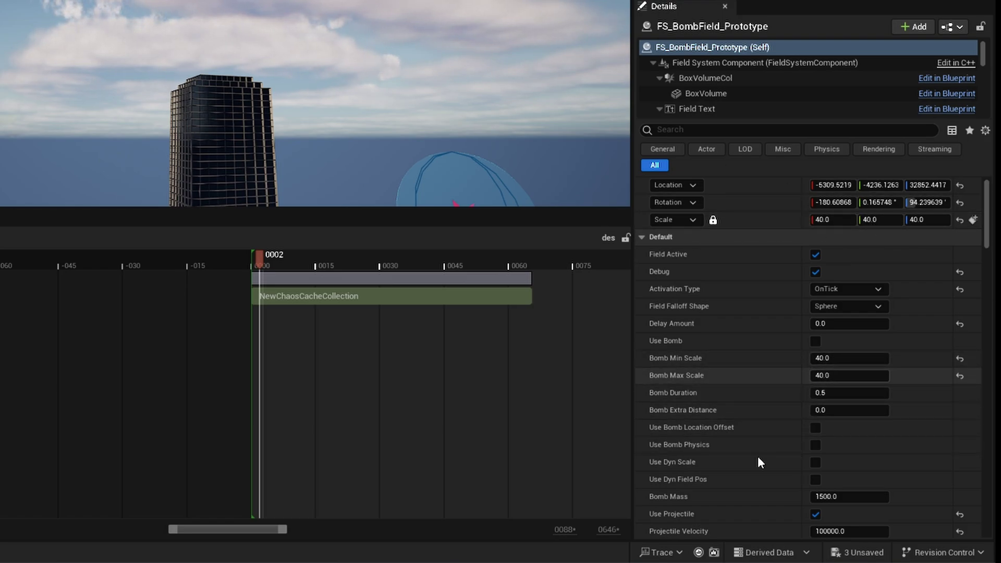
scroll(793, 461, down, 3)
scroll(812, 440, down, 1)
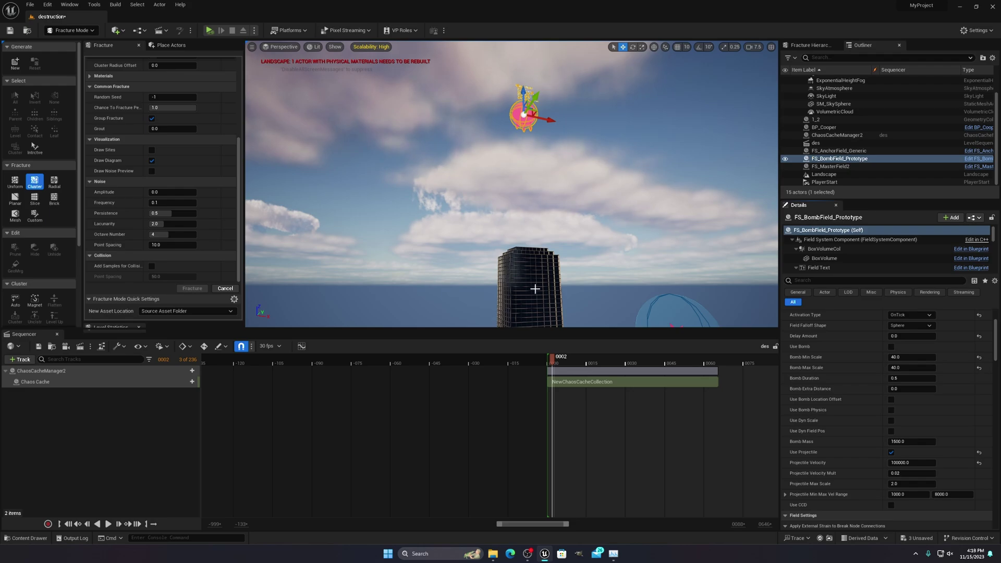
- Scrub the sequence to frame 11 and back to frame 9, examining the tower's top beneath the bomb field
mouse_move(534, 289)
right_down()
mouse_move(534, 300)
mouse_move(531, 285)
right_up()
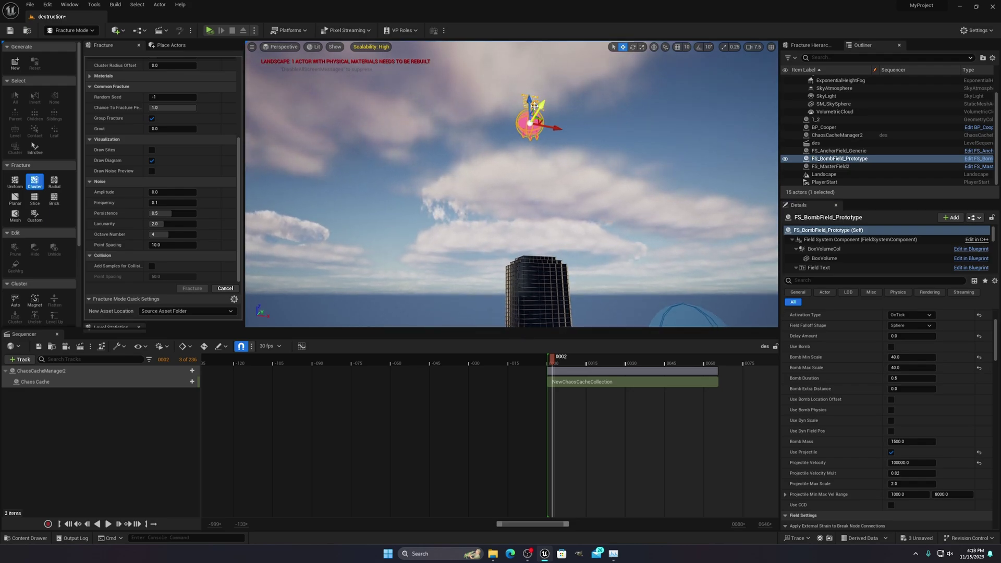
drag(558, 361, 577, 359)
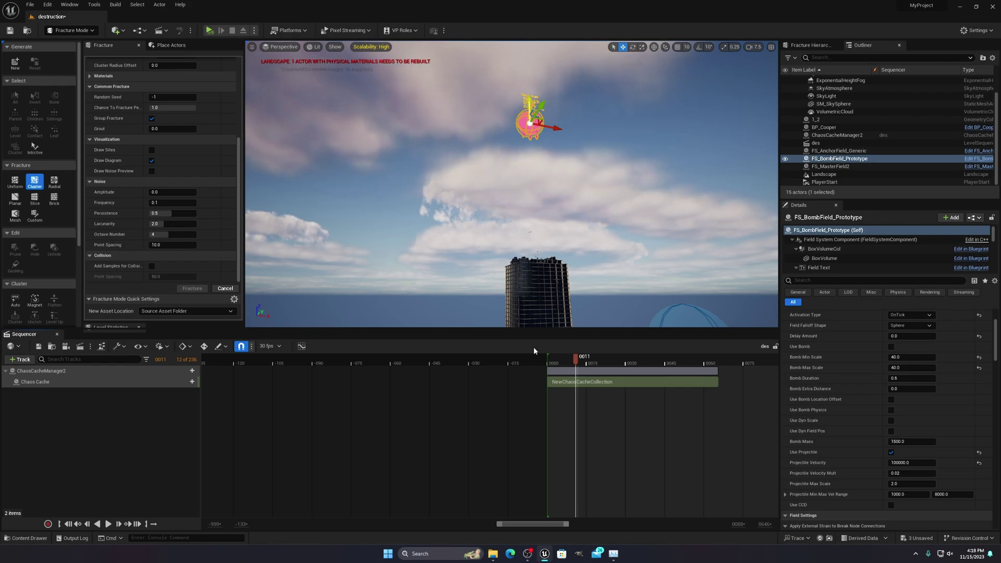
mouse_move(575, 360)
mouse_down()
mouse_move(554, 360)
mouse_move(576, 361)
mouse_up()
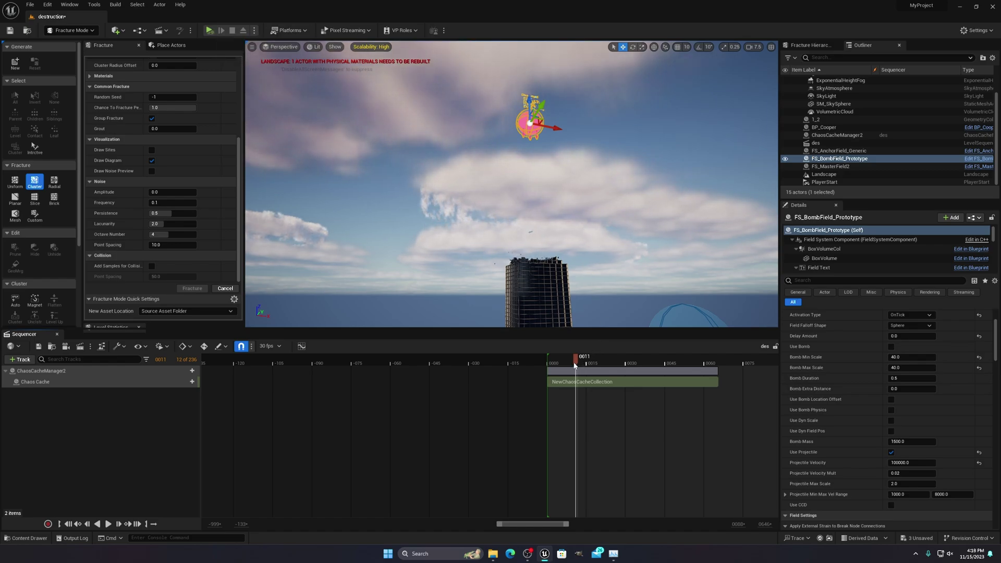
mouse_move(590, 364)
mouse_down()
mouse_move(587, 375)
mouse_move(589, 364)
mouse_move(637, 364)
mouse_move(572, 364)
mouse_up()
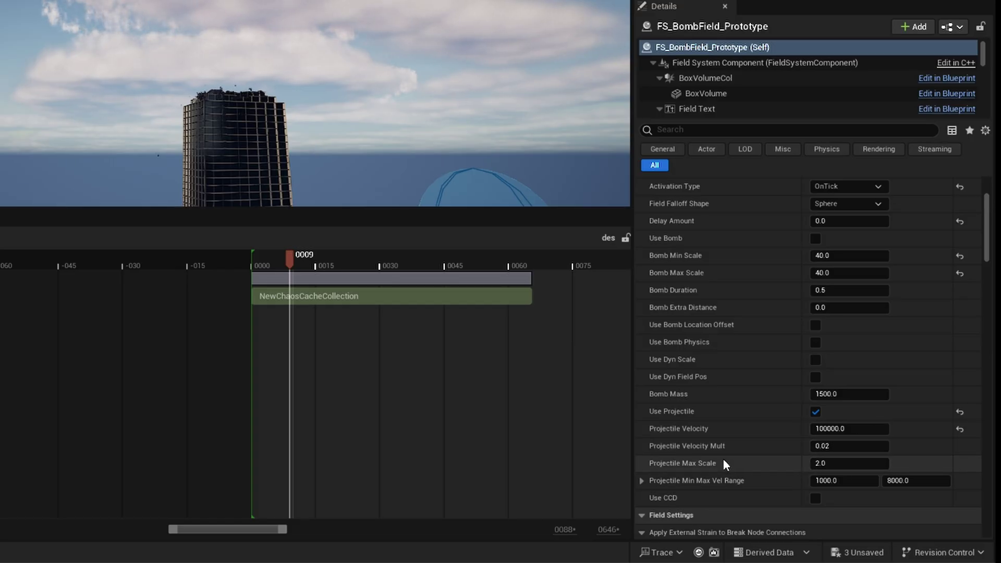
- Review the bomb field's projectile, strain, velocity, noise, decay, display and physics settings against the breaking tower
scroll(723, 459, down, 3)
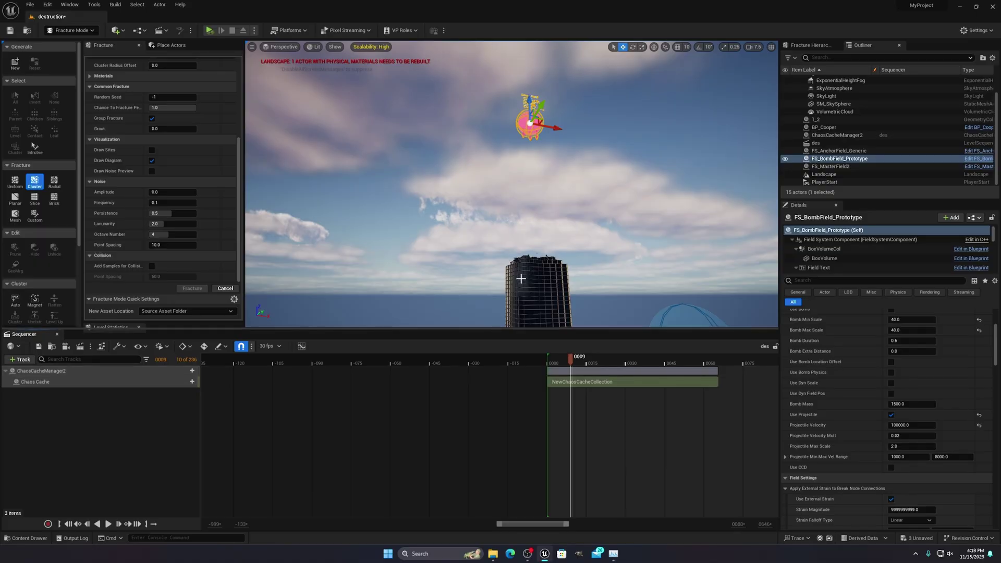
right_drag(210, 128, 216, 190)
right_drag(615, 256, 608, 229)
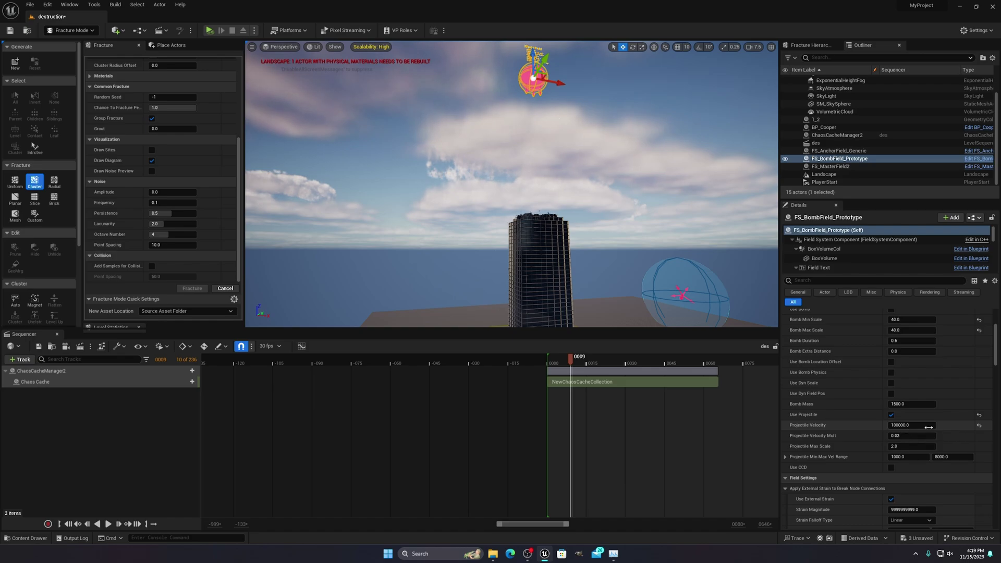
scroll(865, 439, down, 5)
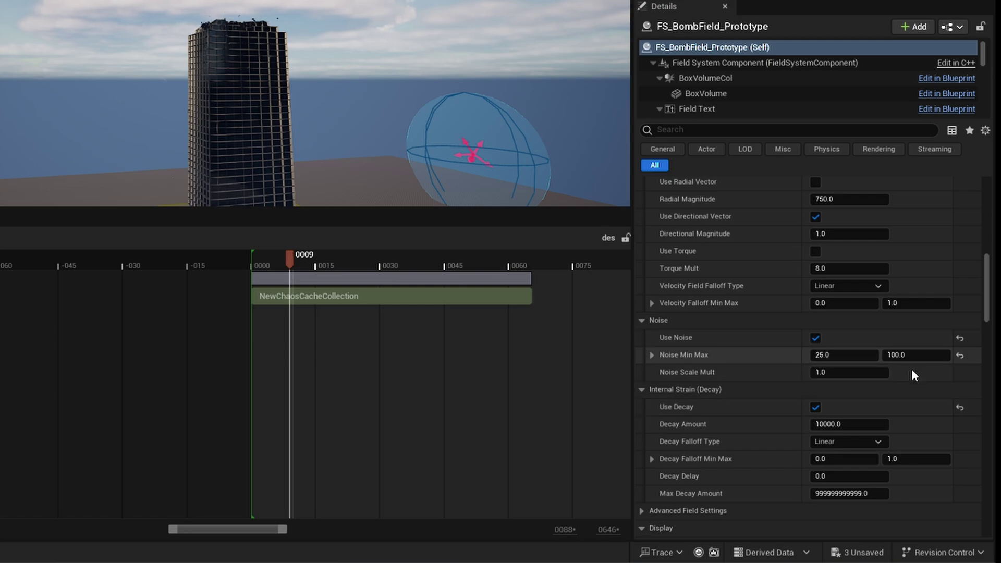
scroll(925, 411, down, 3)
scroll(845, 454, down, 5)
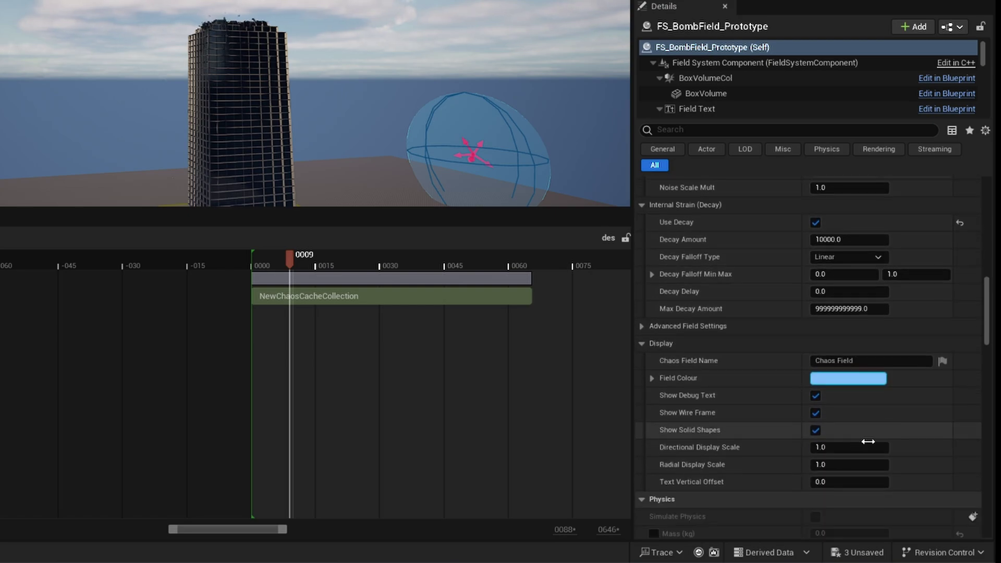
scroll(786, 376, down, 12)
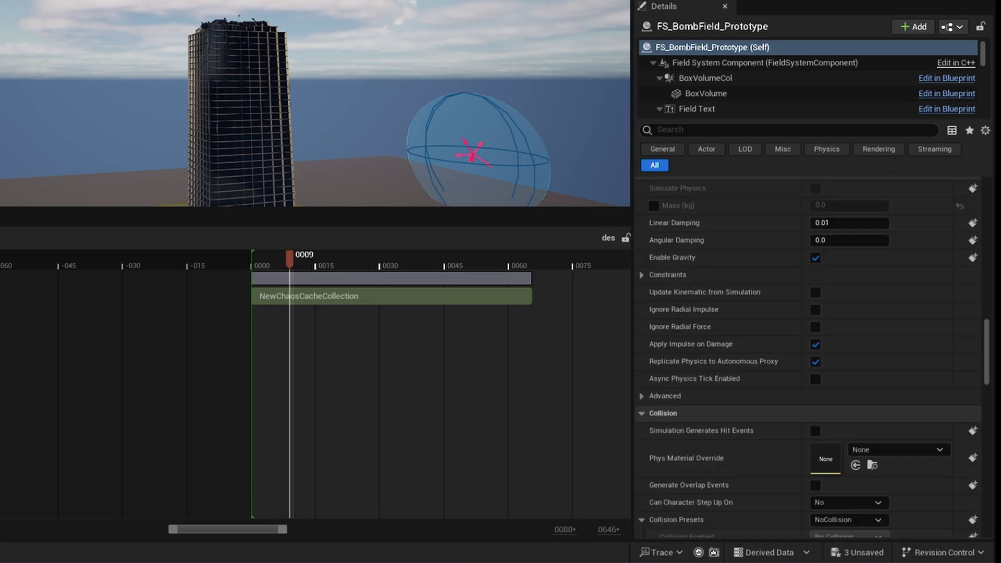
- Select FS_MasterField2 beside the tower and bring its transform and default settings into view
click(516, 161)
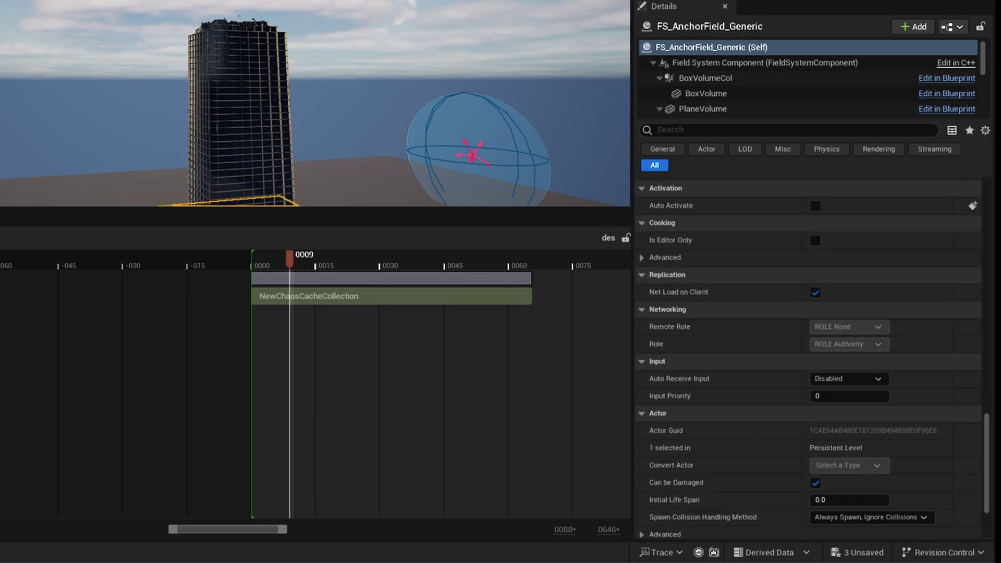
click(473, 155)
scroll(823, 392, up, 5)
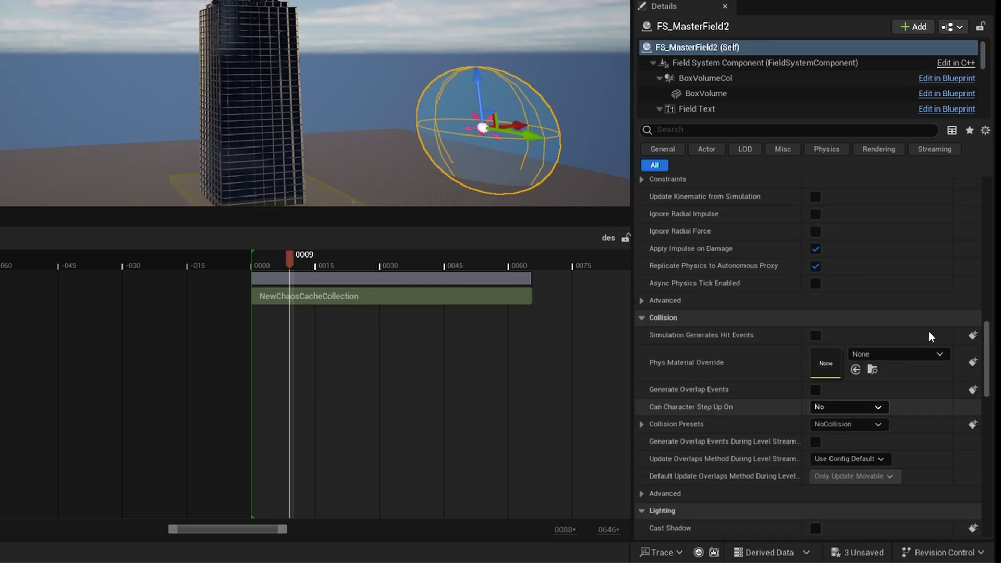
drag(987, 346, 987, 210)
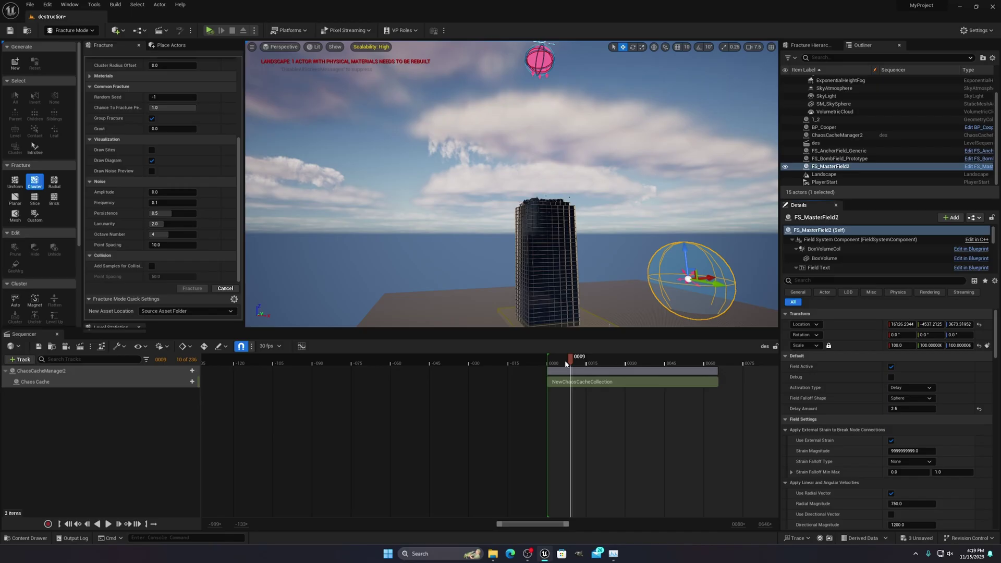
- Advance the sequence to frame 20 and review the master field's strain, velocity, noise, decay and display settings
mouse_move(286, 260)
mouse_down()
mouse_move(262, 260)
mouse_move(278, 262)
mouse_up()
drag(564, 363, 600, 368)
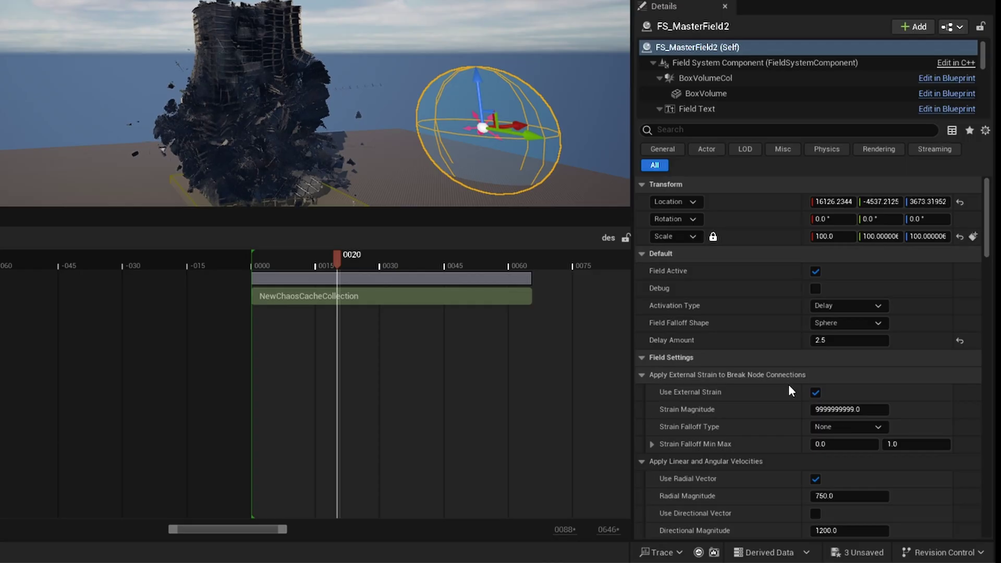
scroll(876, 441, down, 5)
scroll(735, 451, down, 5)
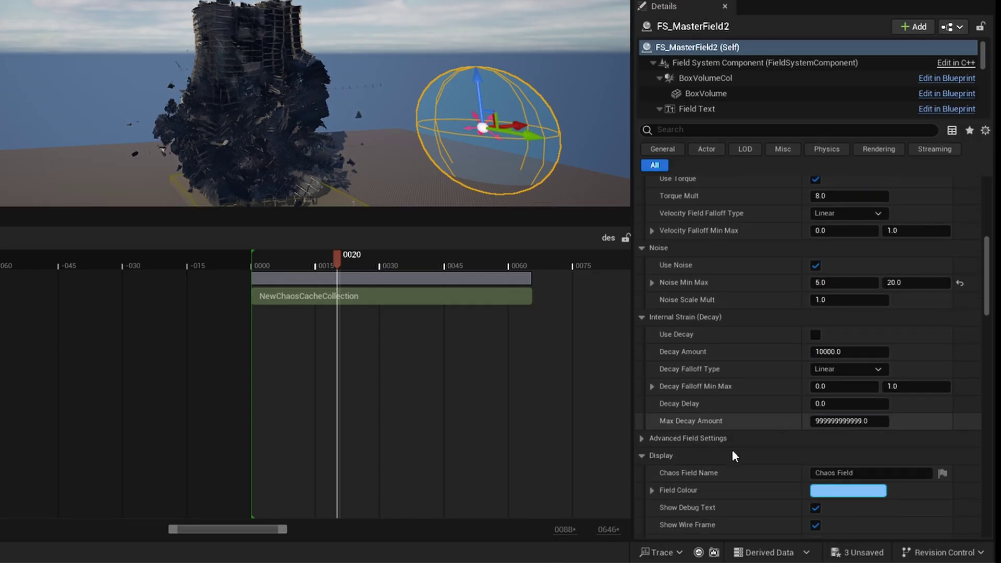
scroll(749, 462, down, 5)
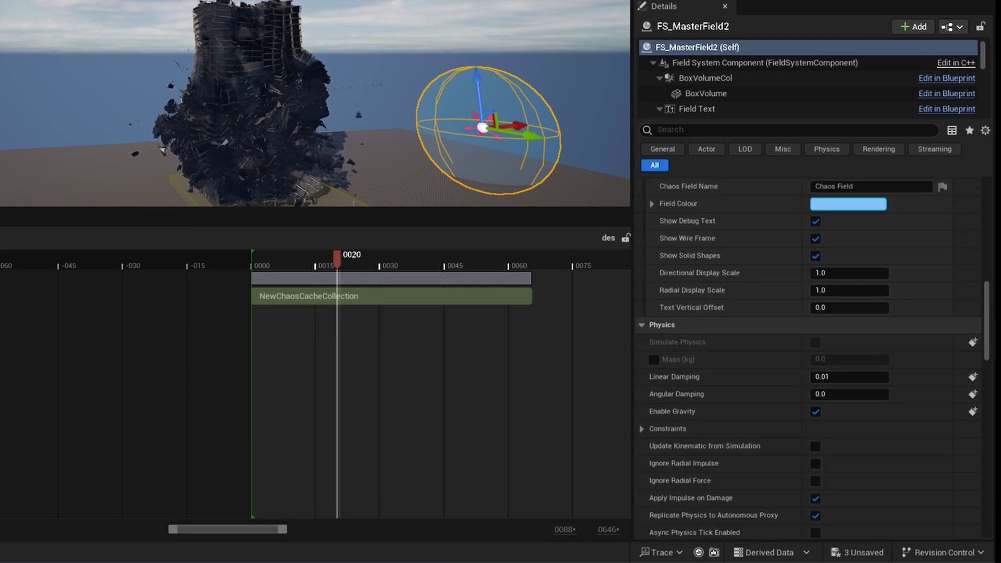
- Select FS_AnchorField_Generic and bring its transform, default and display settings into view
click(839, 158)
click(839, 151)
right_drag(626, 224, 628, 260)
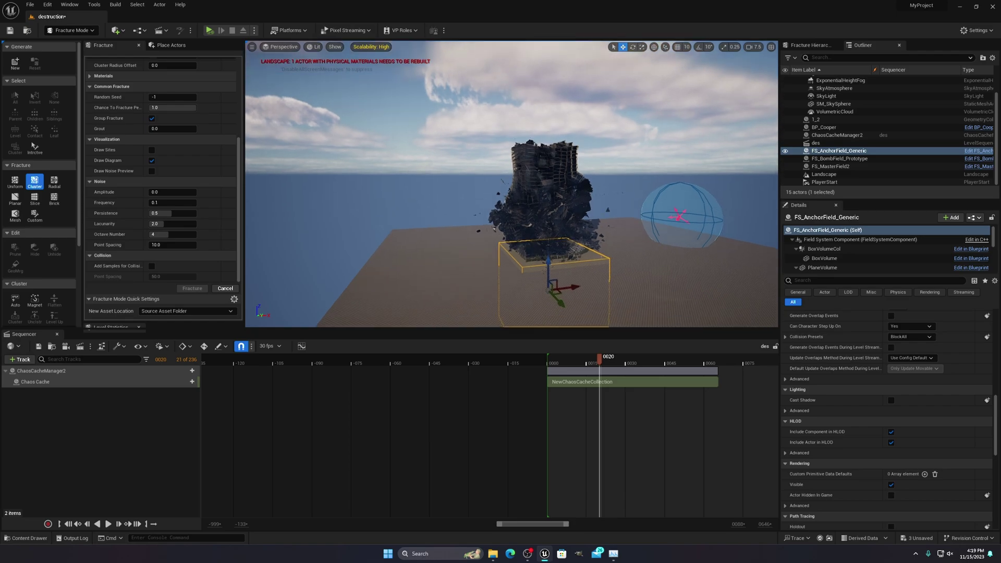
right_drag(515, 224, 517, 246)
scroll(998, 397, up, 2)
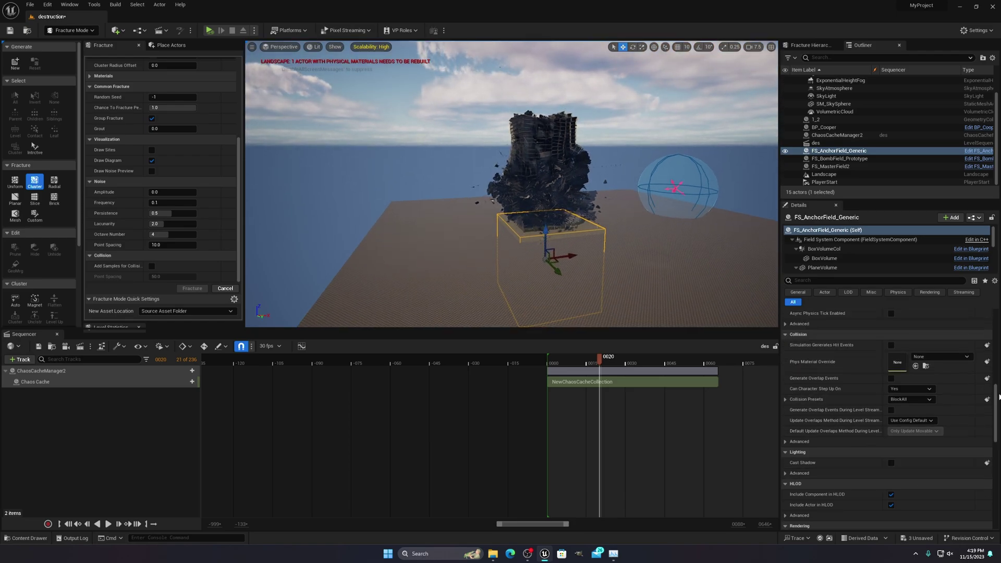
scroll(997, 391, up, 5)
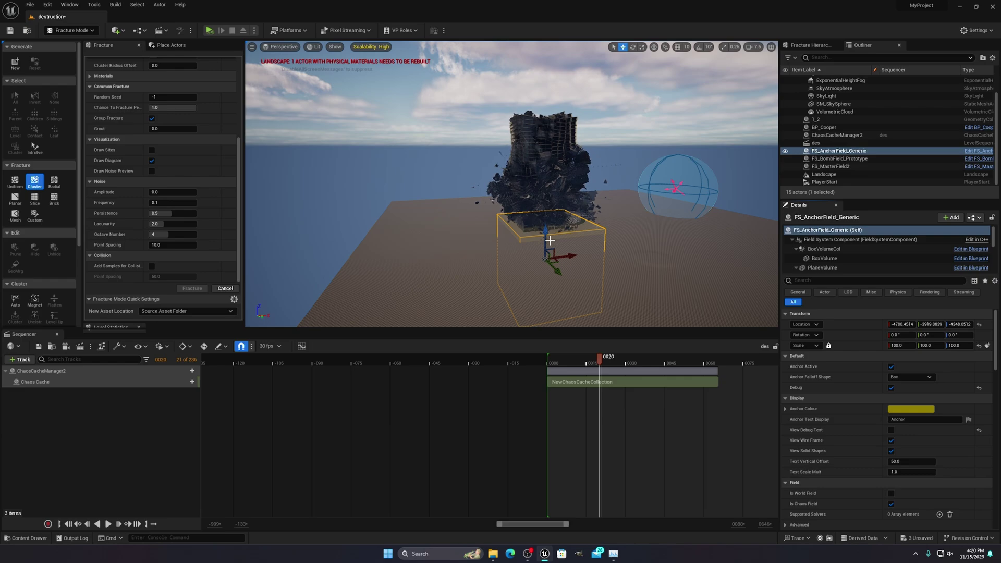
- Examine the anchor box and the debris around the collapsing tower's base up close
right_drag(599, 230, 599, 248)
key(w)
right_drag(504, 303, 504, 304)
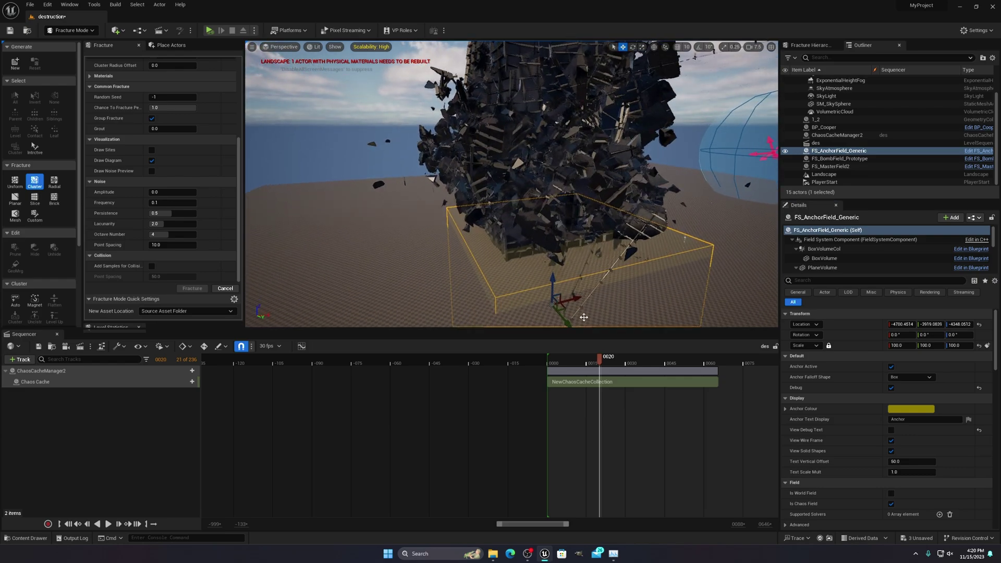
- Return the sequence to frame 0 and examine how the anchor box encloses the intact tower's base
drag(570, 360, 545, 360)
key(a)
right_drag(549, 260, 577, 214)
key(d)
key(d)
key(s)
key(e)
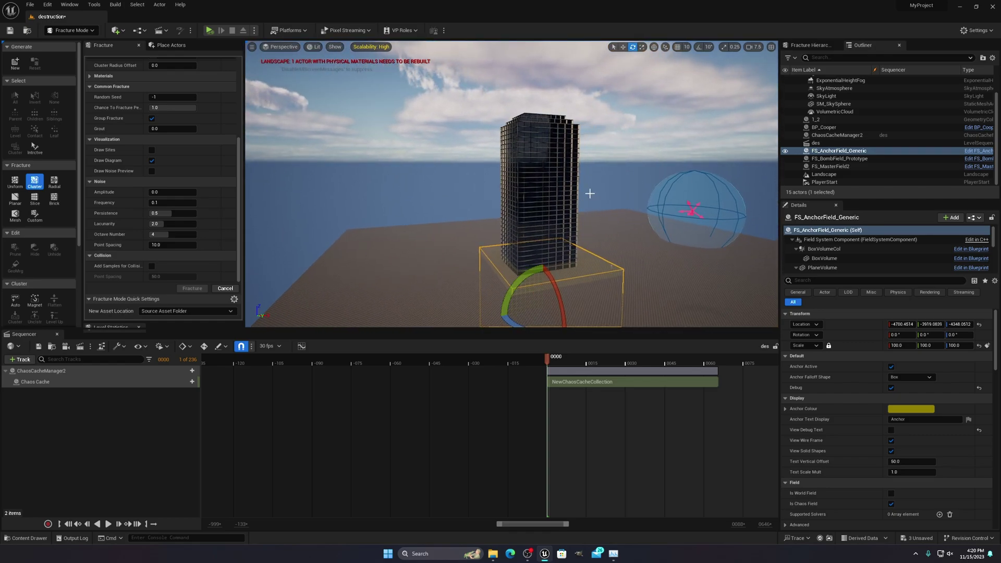
right_drag(576, 214, 556, 198)
right_drag(542, 273, 540, 258)
right_drag(621, 263, 618, 318)
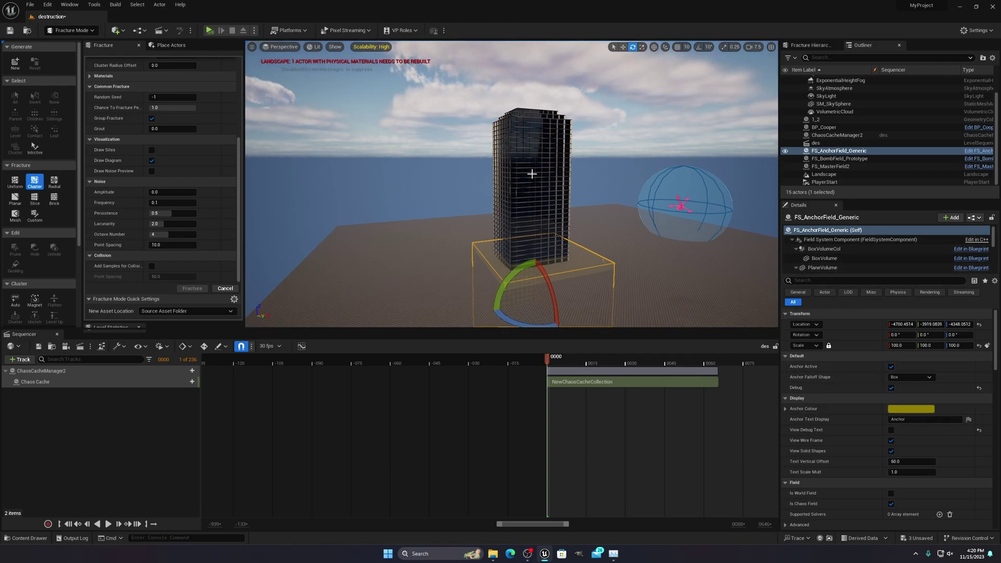
- Select the tower geometry collection 1_2 and add an empty element to its Chaos Physics Initialization Fields
click(542, 192)
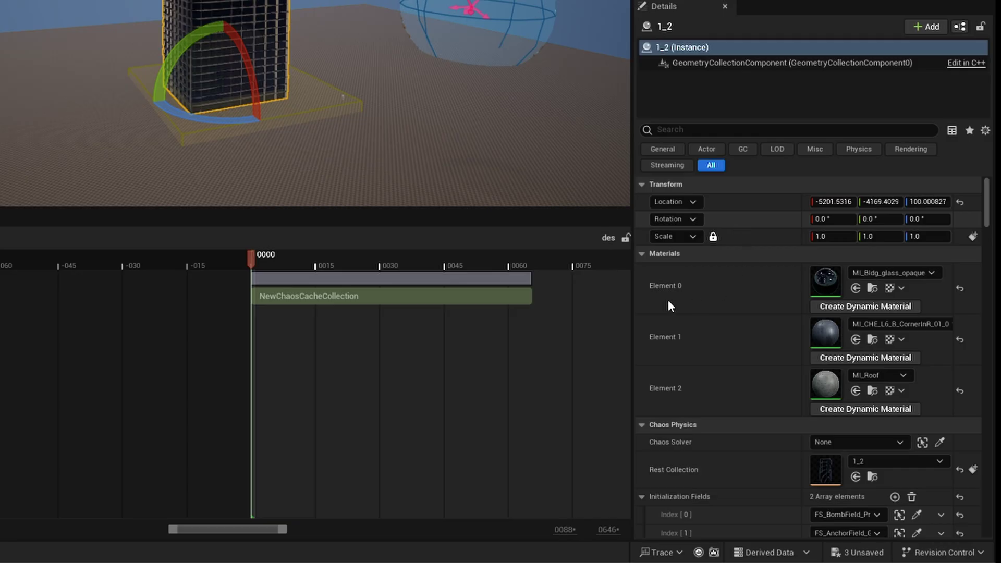
scroll(718, 440, down, 3)
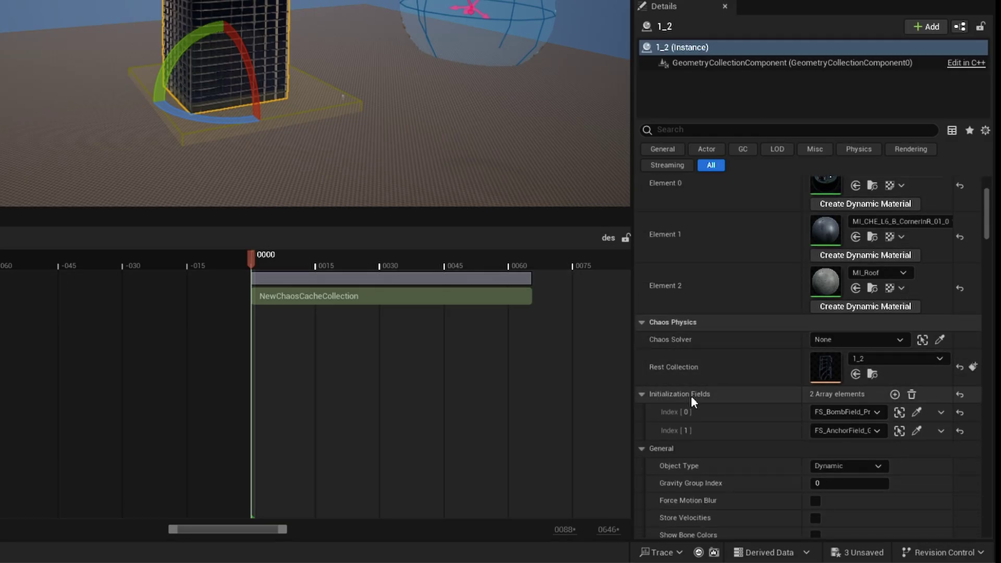
scroll(730, 415, down, 1)
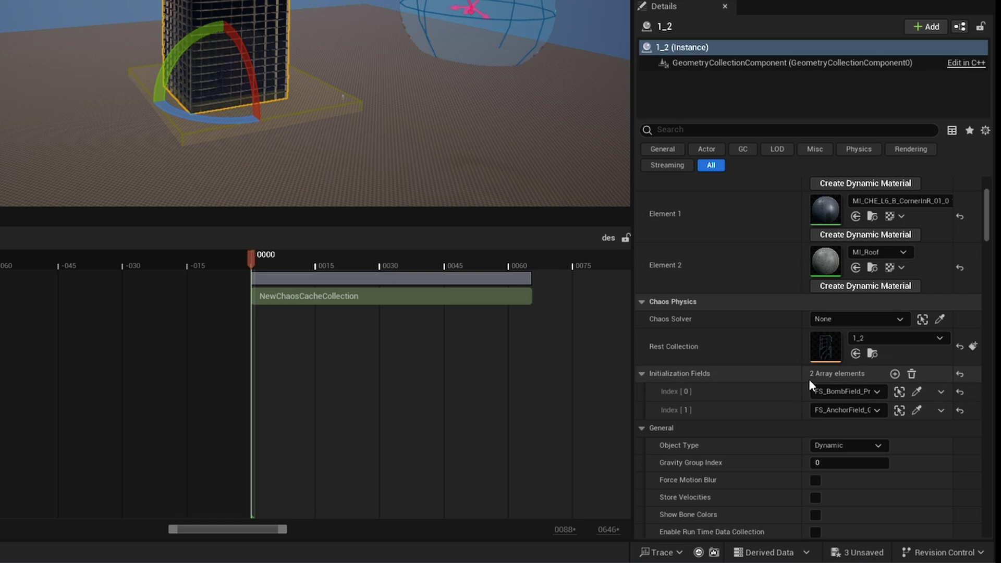
click(895, 374)
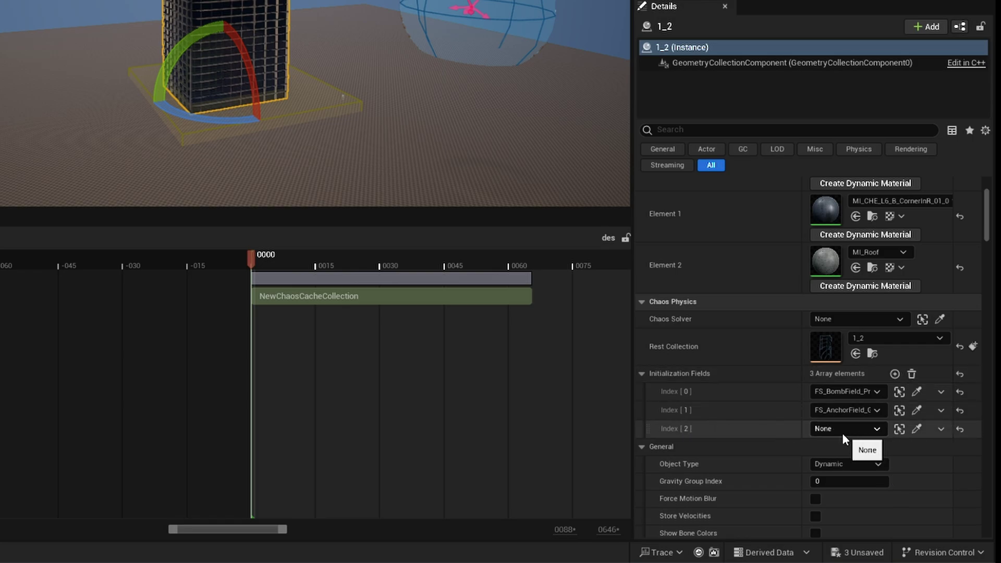
- Review the field actors available for initialization element 2, identify FS_AnchorField_Generic at the tower's base, and reselect the tower 1_2
click(871, 429)
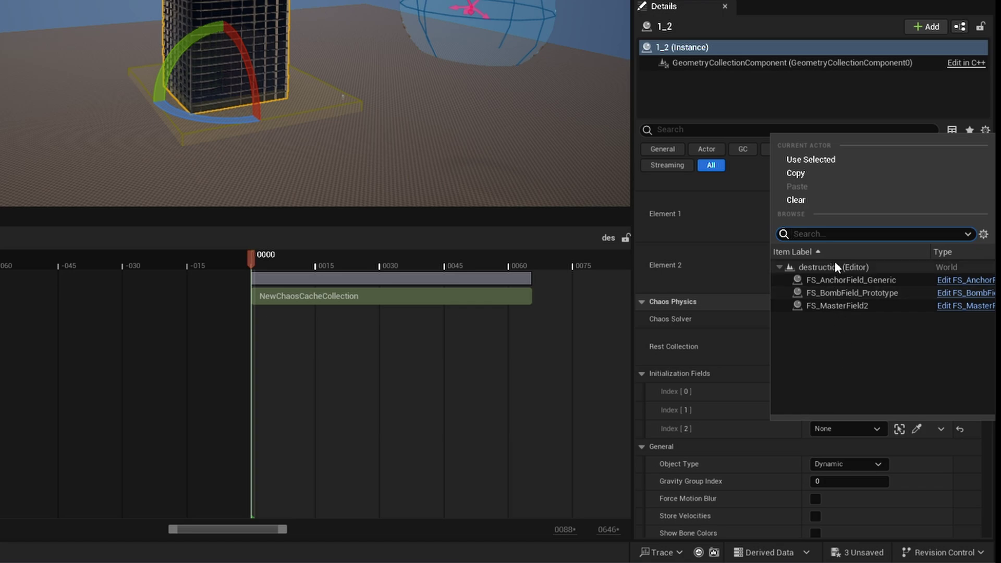
click(713, 420)
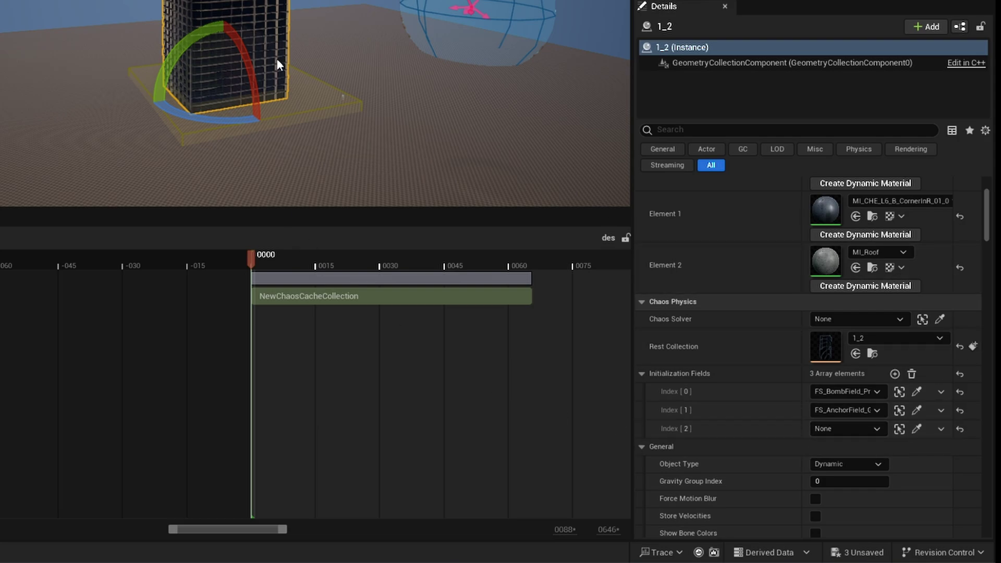
click(289, 115)
click(294, 113)
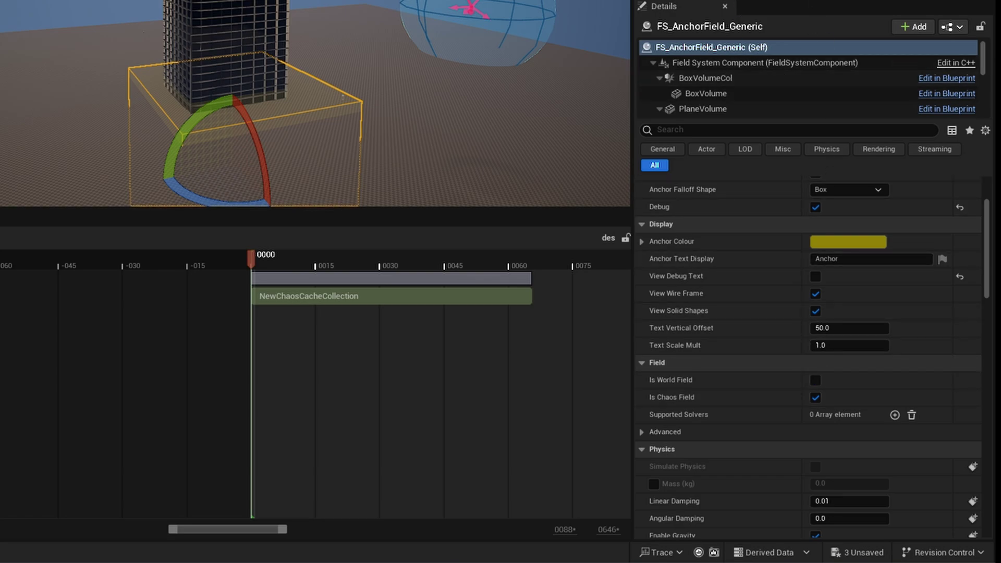
click(286, 21)
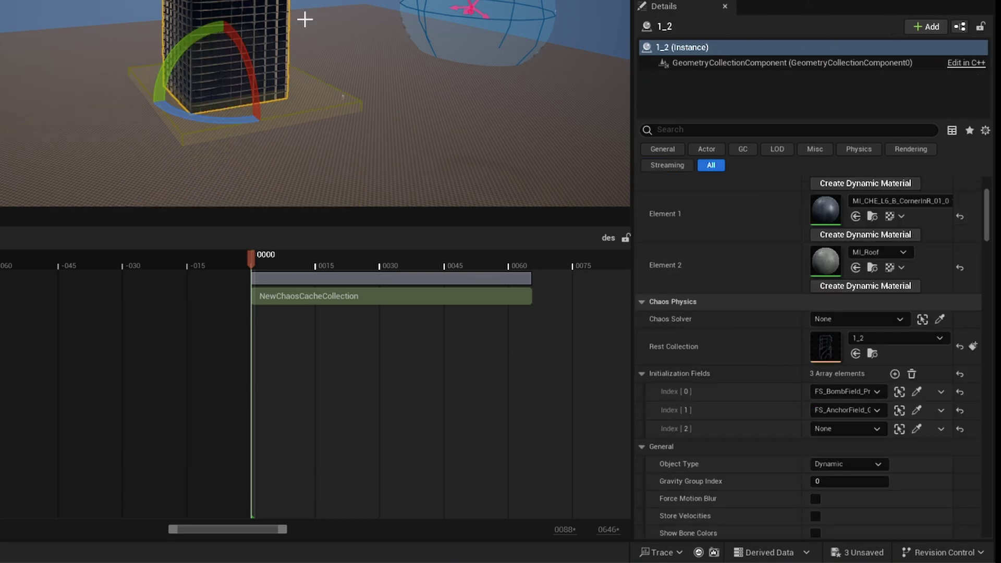
- Assign FS_AnchorField_Generic to Index 2 of the tower's Initialization Fields and review the array
click(847, 429)
click(885, 282)
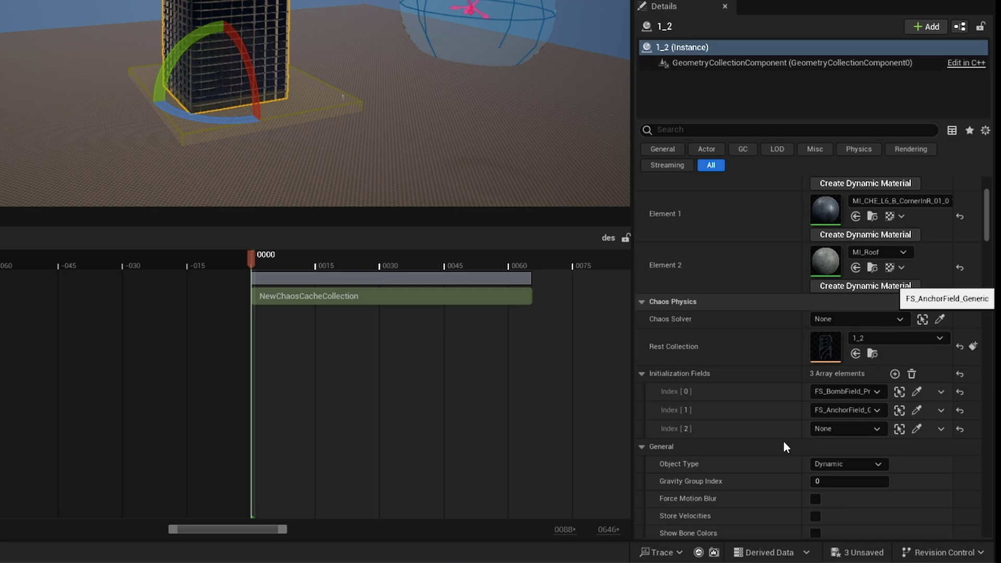
shift+click(872, 426)
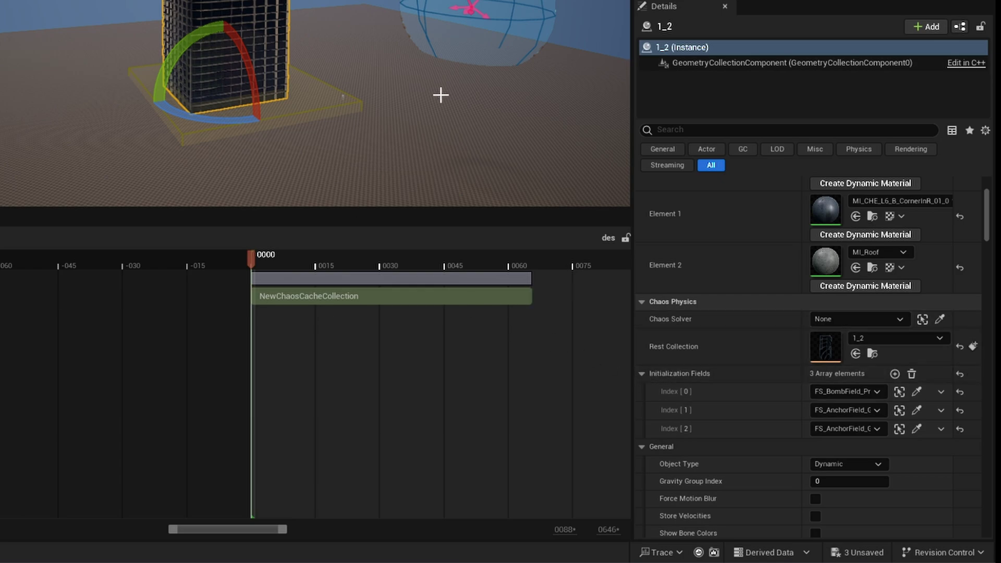
click(642, 374)
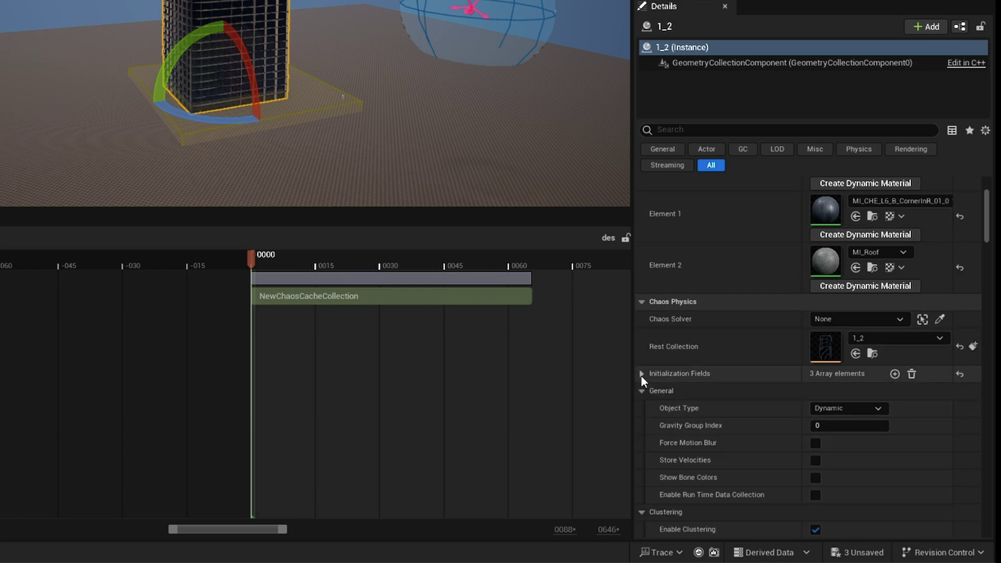
click(641, 374)
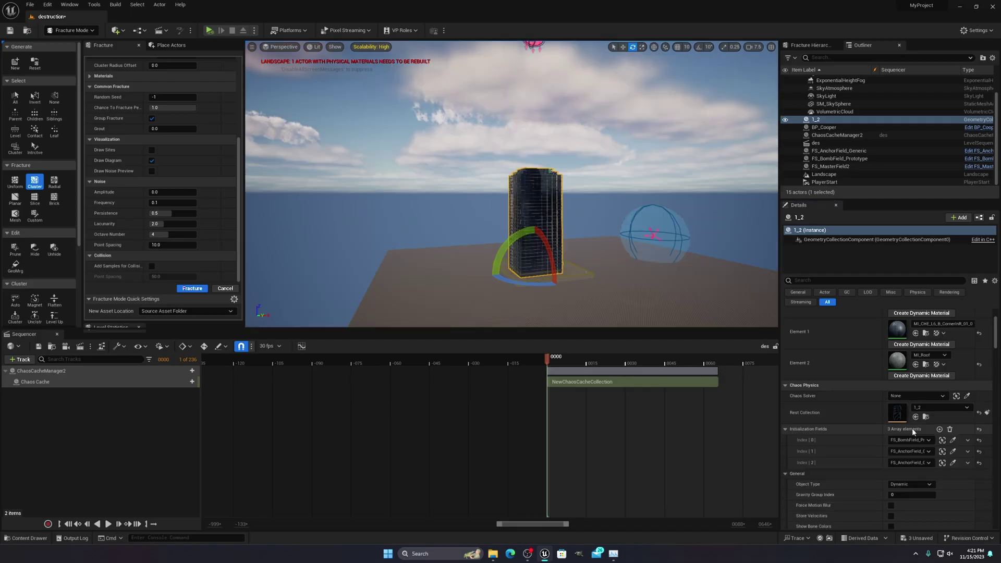
- Scrub the sequence from frame 0 to frame 36 to examine the tower's collapse, and take the selection highlight off the debris
scroll(844, 374, down, 3)
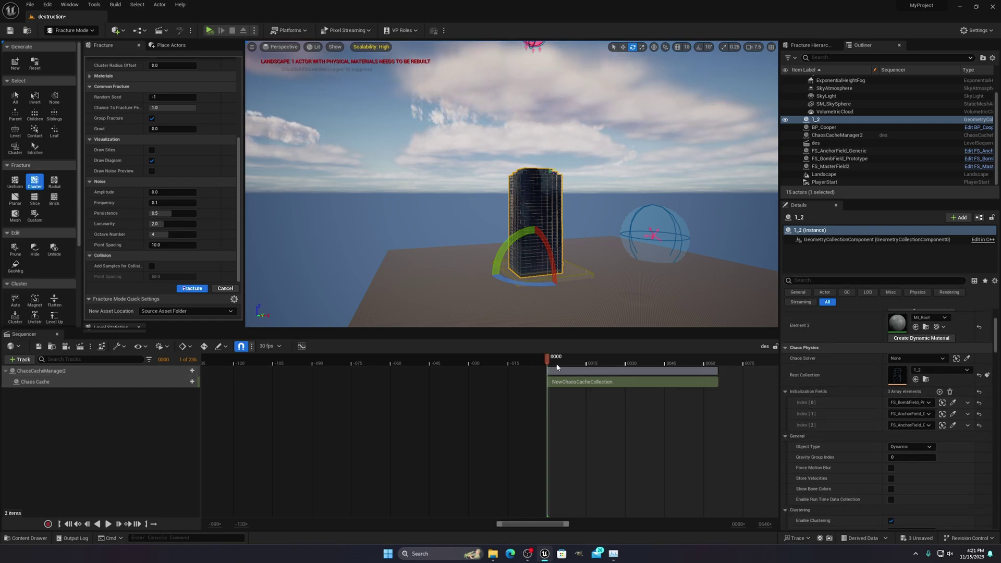
drag(572, 365, 644, 357)
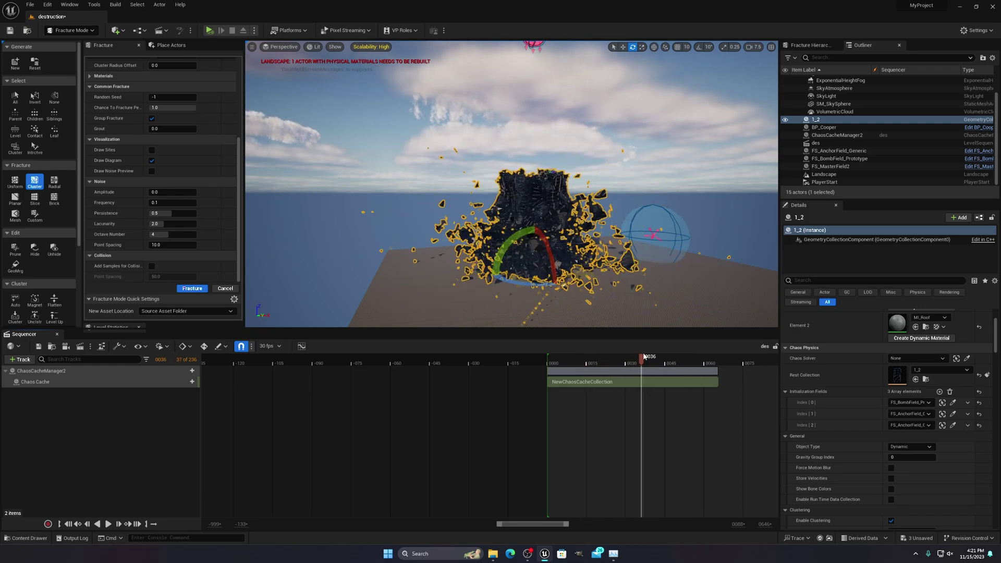
click(662, 217)
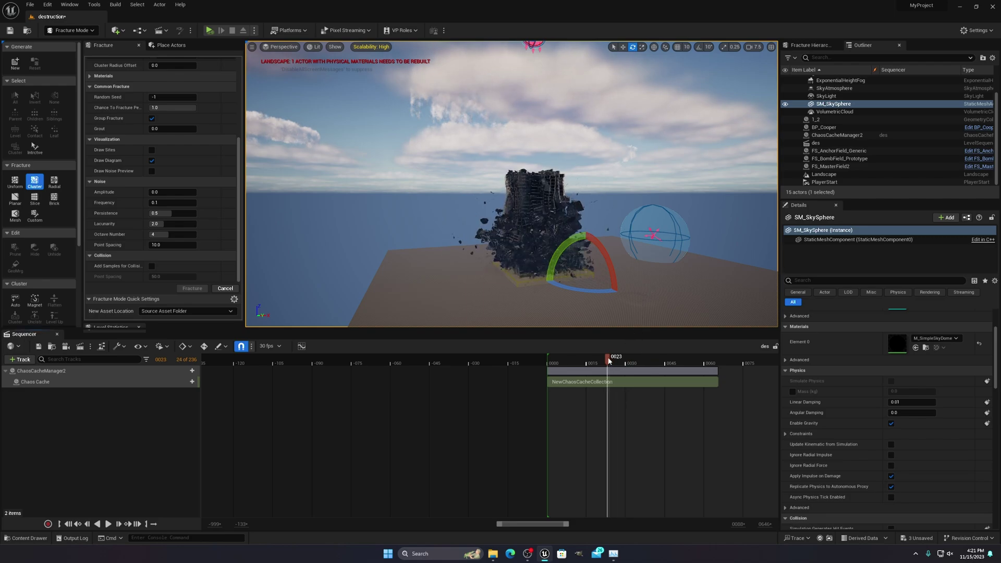